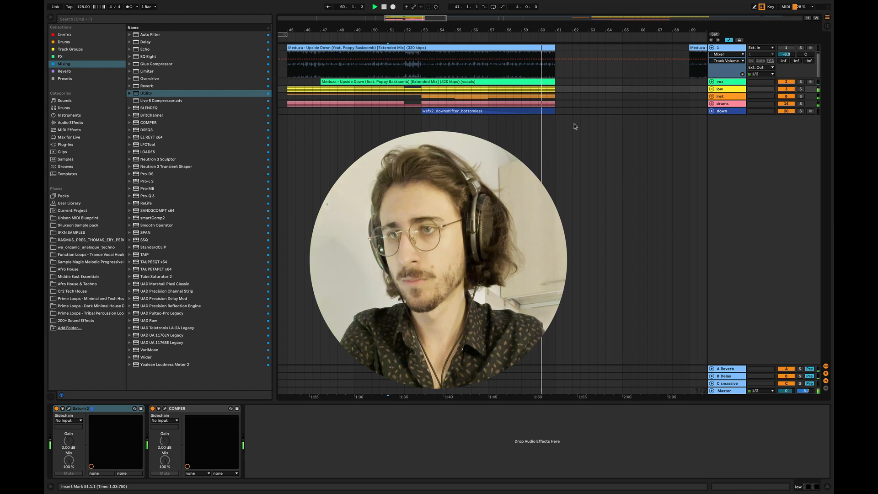
Stop playback and unfold the low group to show its kick and bass tracks.
{"action": "key", "text": "space"}
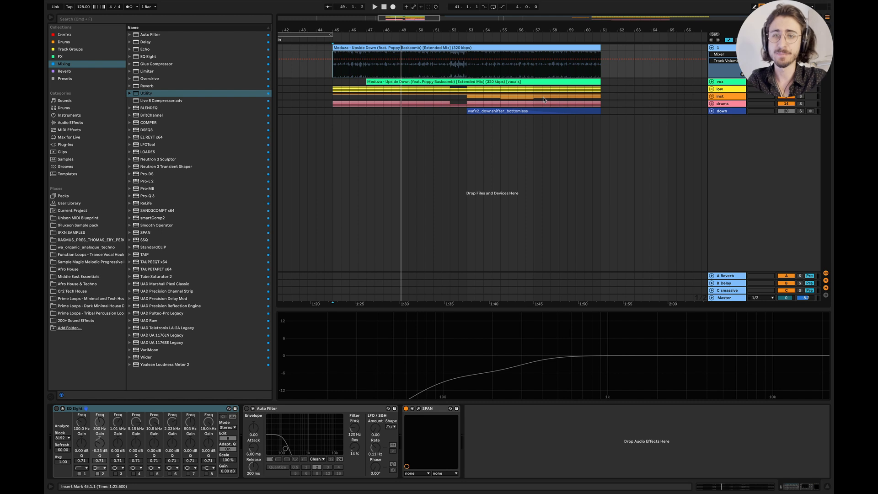
{"action": "left_click", "coordinate": [711, 89]}
{"action": "scroll", "coordinate": [458, 137], "scroll_direction": "right", "scroll_amount": 2}
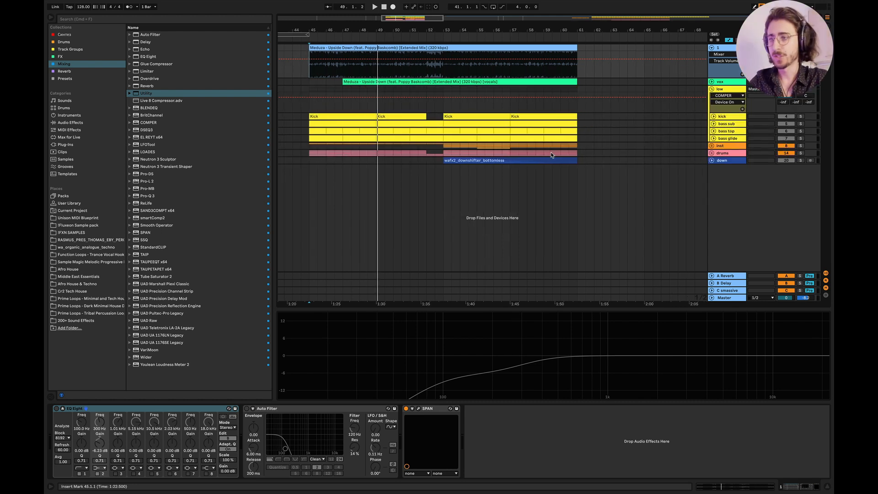
Play the low group from bar 53 to listen to the kick and bass together.
{"action": "left_click", "coordinate": [449, 109]}
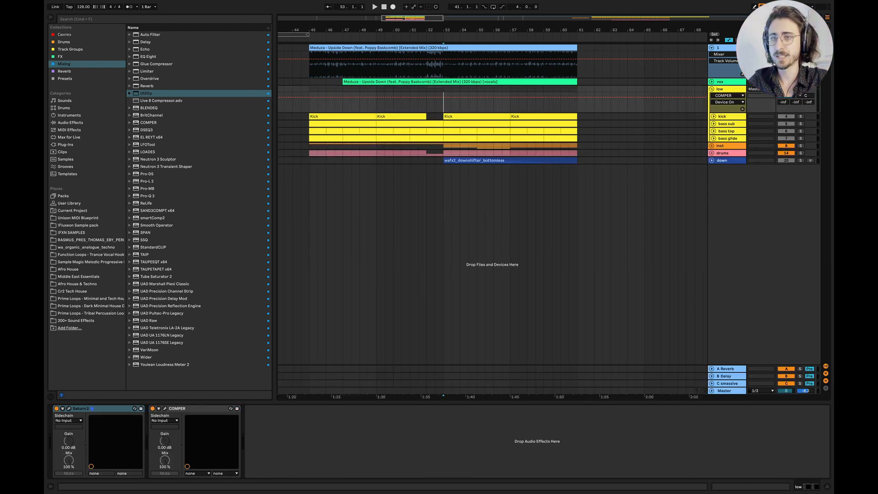
{"action": "left_click", "coordinate": [786, 89]}
{"action": "scroll", "coordinate": [545, 116], "scroll_direction": "up", "scroll_amount": 5}
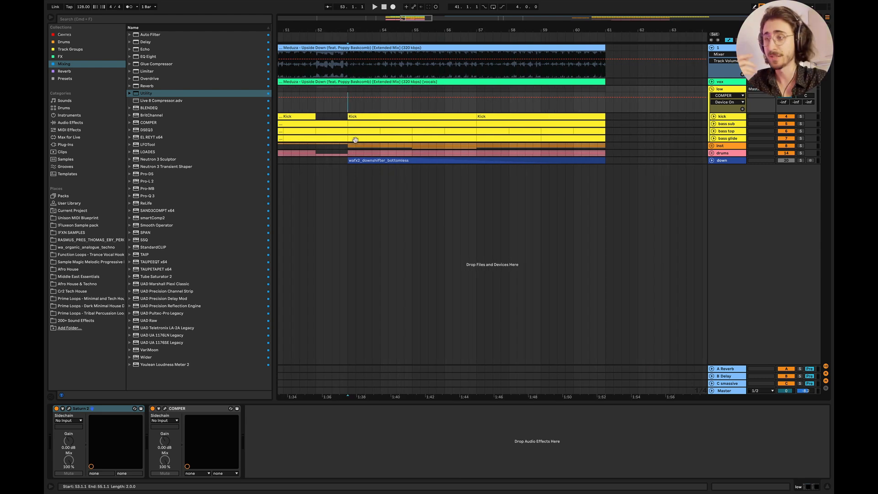
{"action": "key", "text": "space"}
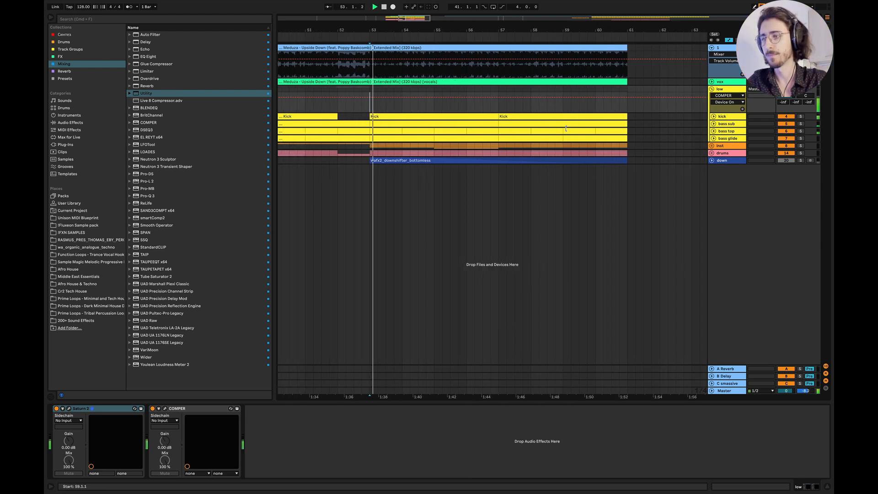
{"action": "scroll", "coordinate": [561, 151], "scroll_direction": "down", "scroll_amount": 2}
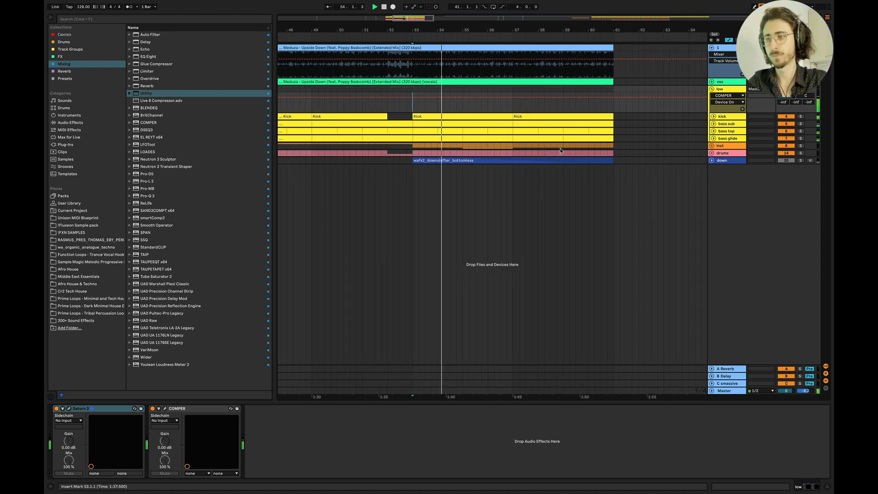
{"action": "scroll", "coordinate": [485, 161], "scroll_direction": "down", "scroll_amount": 2}
{"action": "scroll", "coordinate": [484, 161], "scroll_direction": "up", "scroll_amount": 1}
{"action": "scroll", "coordinate": [451, 167], "scroll_direction": "up", "scroll_amount": 1}
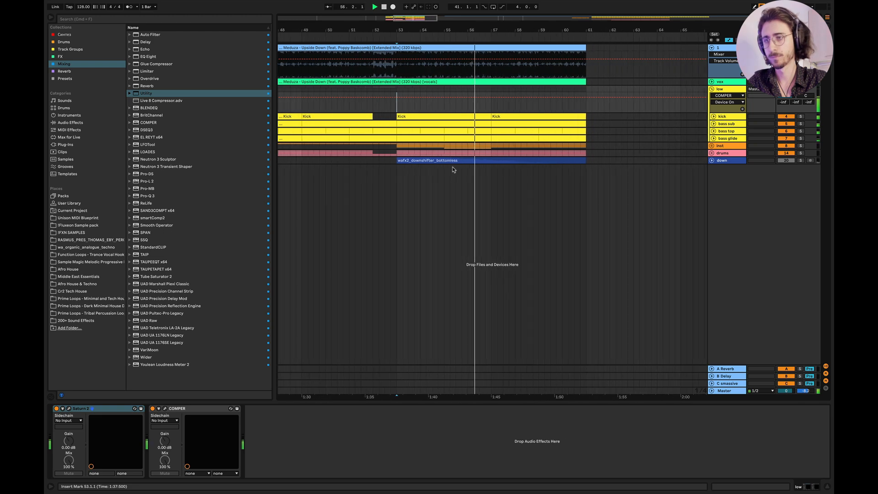
{"action": "scroll", "coordinate": [451, 167], "scroll_direction": "down", "scroll_amount": 2}
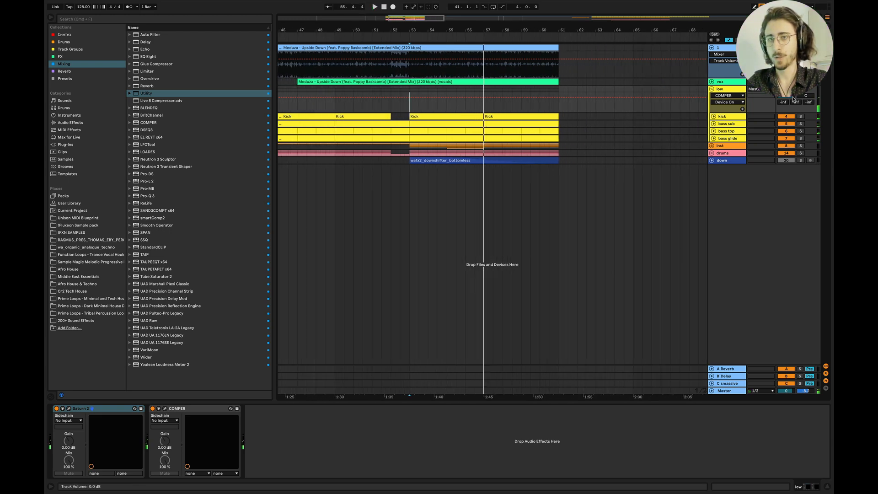
Unfold and solo the kick track, open its Kick 2 chain, and play the kick on its own from bar 53.
{"action": "left_click", "coordinate": [713, 116]}
{"action": "left_click", "coordinate": [720, 118]}
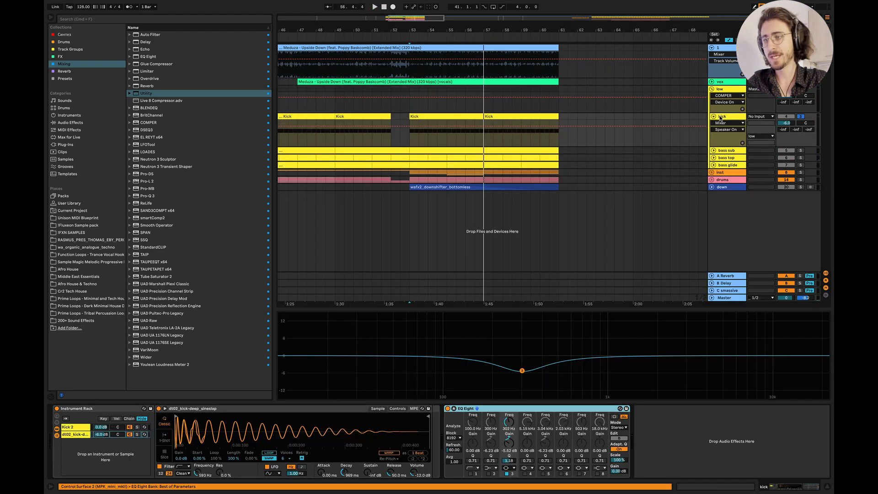
{"action": "left_click", "coordinate": [85, 429]}
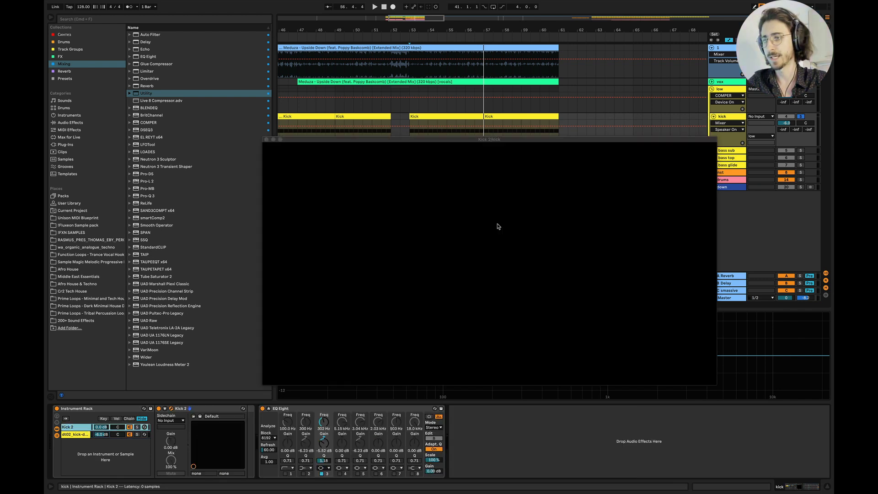
{"action": "key", "text": "space"}
{"action": "left_click", "coordinate": [266, 139]}
{"action": "key", "text": "space"}
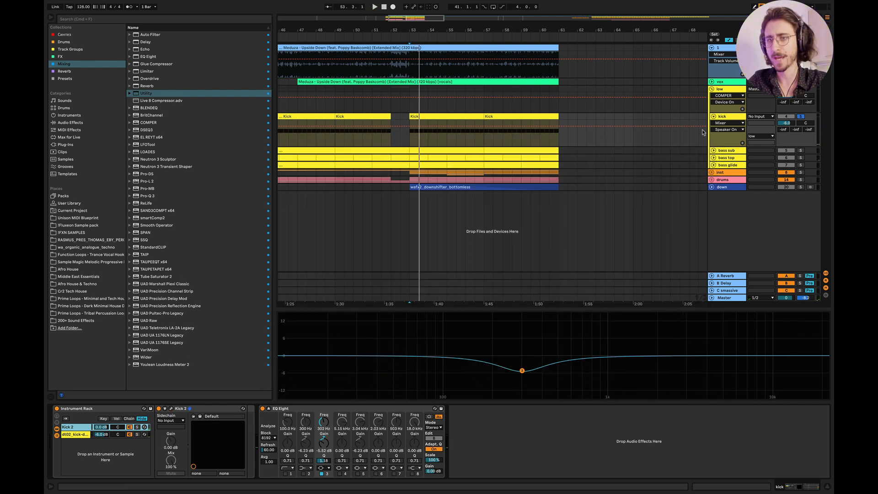
Unfold the bass sub track, solo it together with the kick, and play both from bar 53.
{"action": "left_click", "coordinate": [713, 151]}
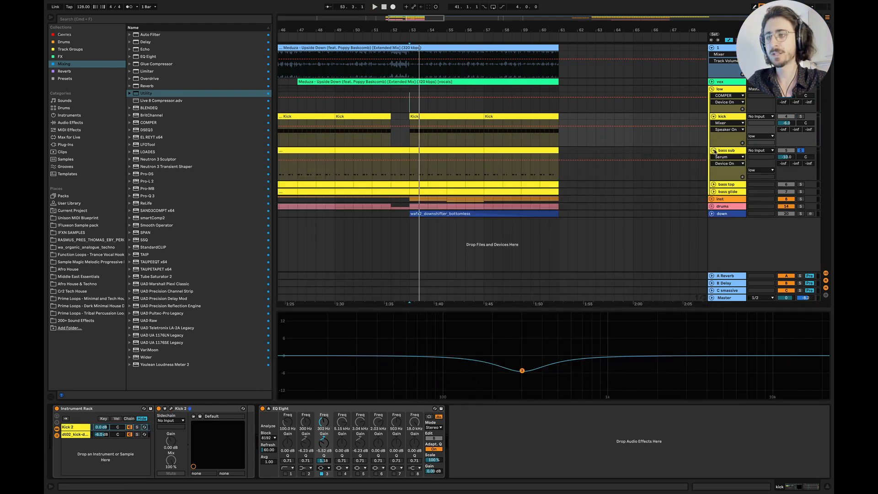
{"action": "scroll", "coordinate": [399, 175], "scroll_direction": "up", "scroll_amount": 3}
{"action": "left_click", "coordinate": [399, 175]}
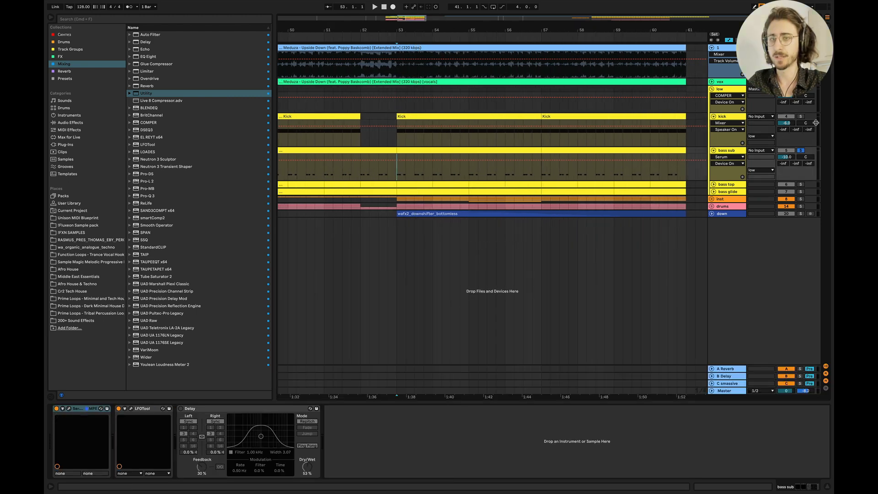
{"action": "left_click", "coordinate": [801, 117]}
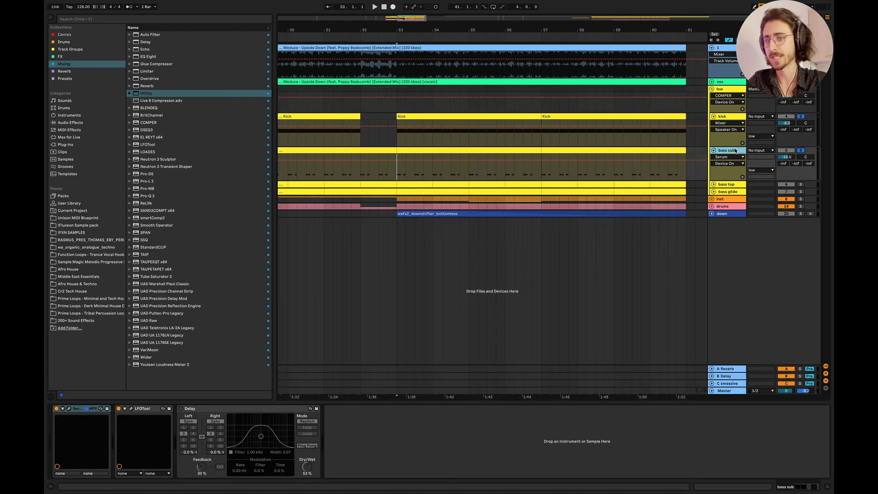
{"action": "key", "text": "space"}
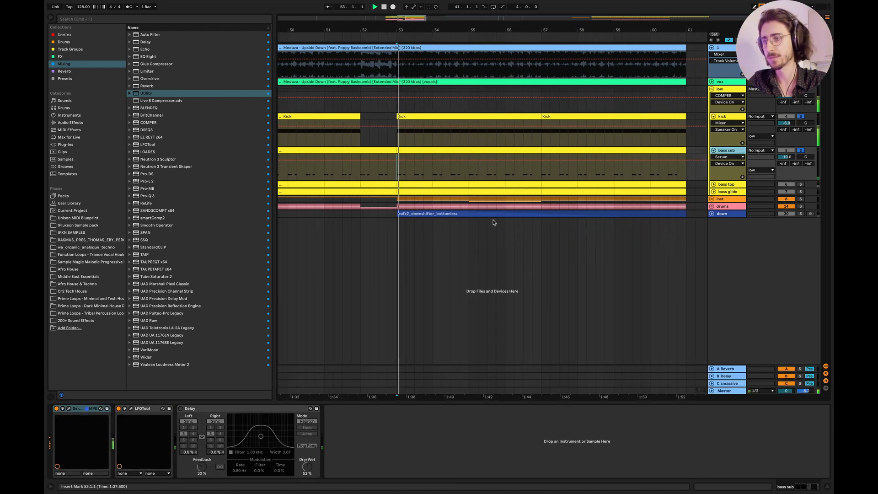
Examine the MIDI notes of the bass sub clip at bar 53, and inspect envelope 1 in its Serum synth.
{"action": "double_click", "coordinate": [468, 156]}
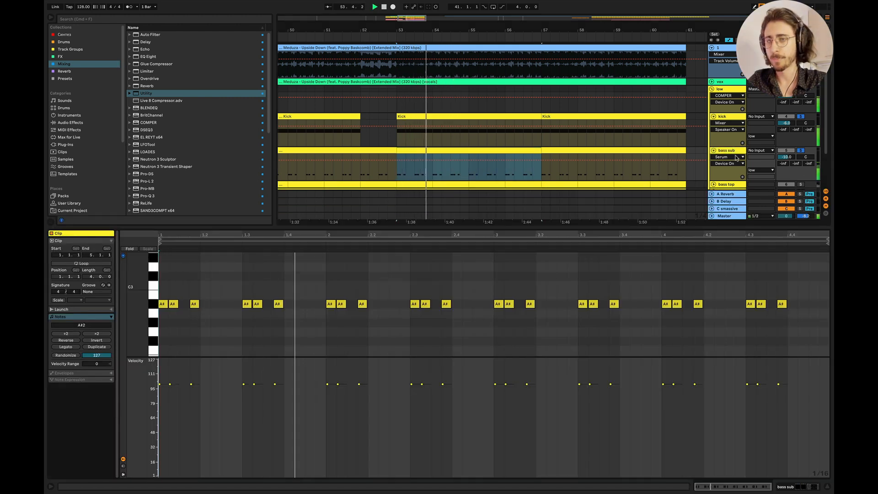
{"action": "key", "text": "shift+Tab"}
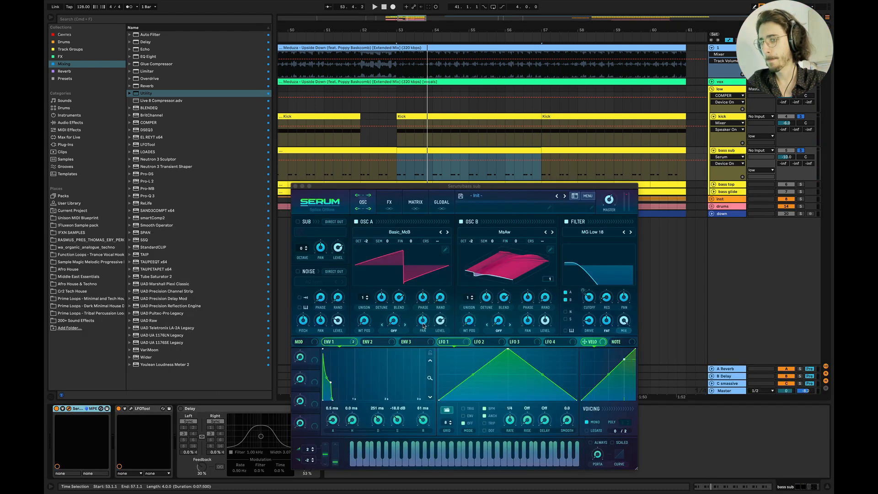
{"action": "left_click", "coordinate": [429, 379]}
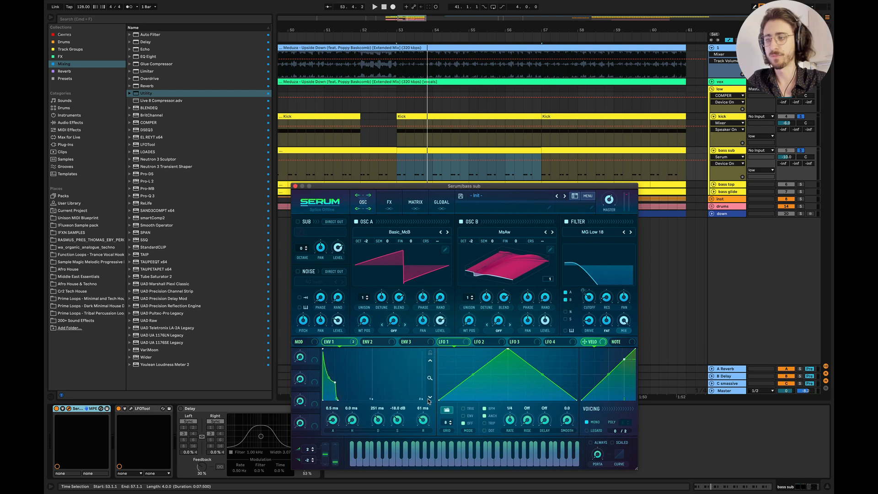
Show oscillator B's wavetable as a 2D waveform and check the analog wavetable selections of oscillators A and B.
{"action": "left_click", "coordinate": [505, 253]}
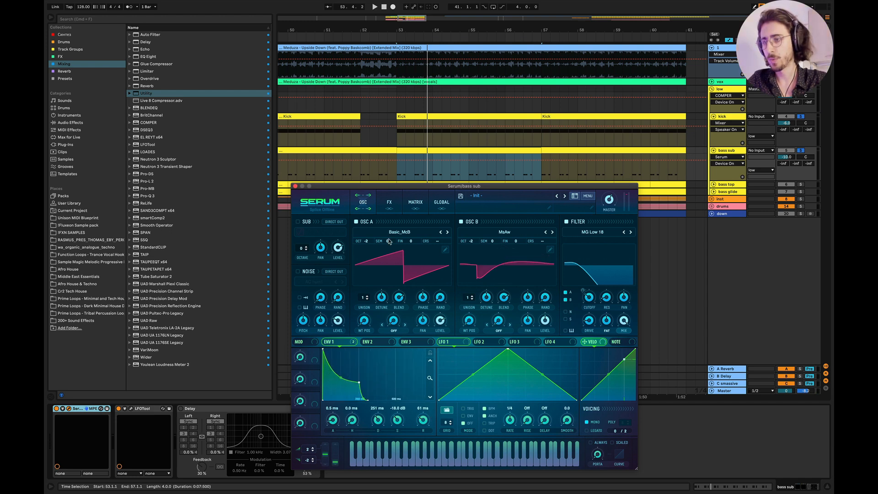
{"action": "left_click", "coordinate": [416, 232]}
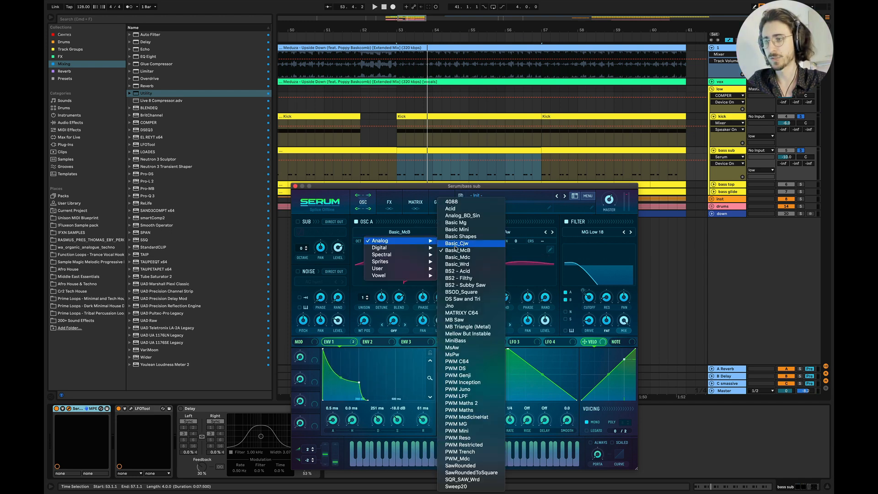
{"action": "left_click", "coordinate": [458, 231]}
{"action": "left_click", "coordinate": [504, 233]}
{"action": "mouse_move", "coordinate": [505, 241]}
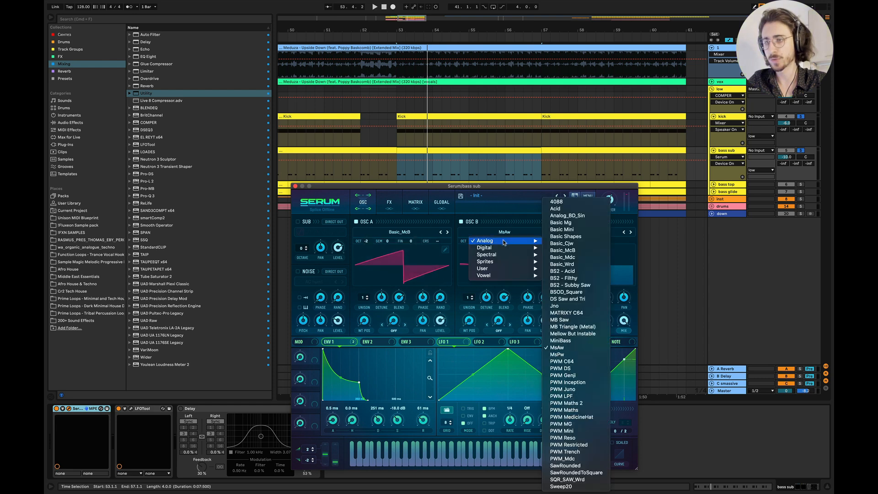
{"action": "left_click", "coordinate": [460, 295]}
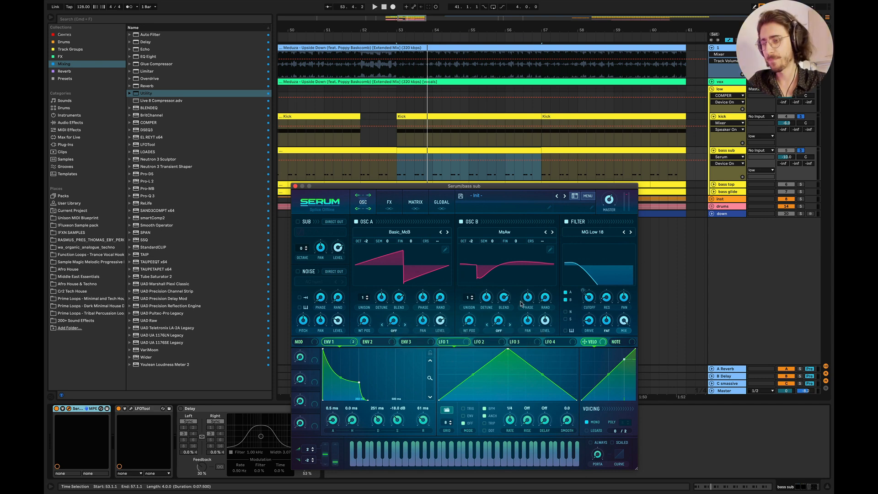
Turn off Serum's main filter and its distortion, equalizer, compressor and filter effects.
{"action": "left_click", "coordinate": [567, 222]}
{"action": "left_click", "coordinate": [389, 202]}
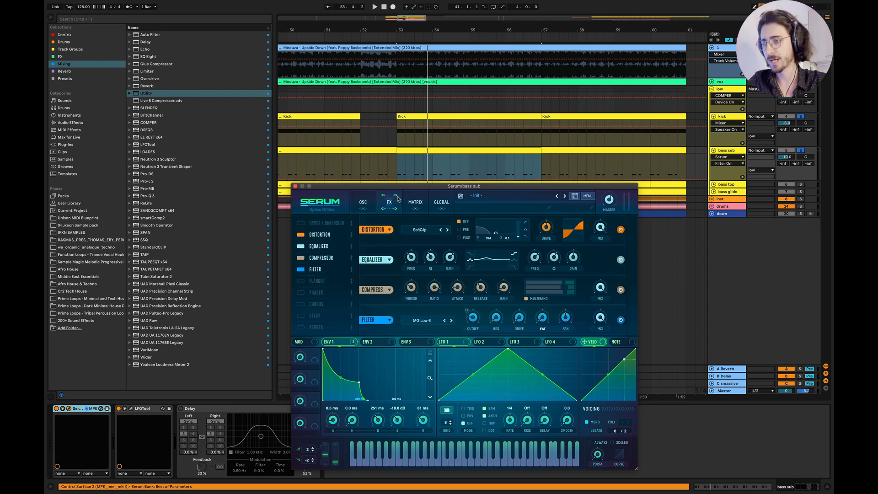
{"action": "left_click", "coordinate": [301, 235]}
{"action": "left_click", "coordinate": [300, 246]}
{"action": "left_click", "coordinate": [301, 258]}
{"action": "left_click", "coordinate": [300, 269]}
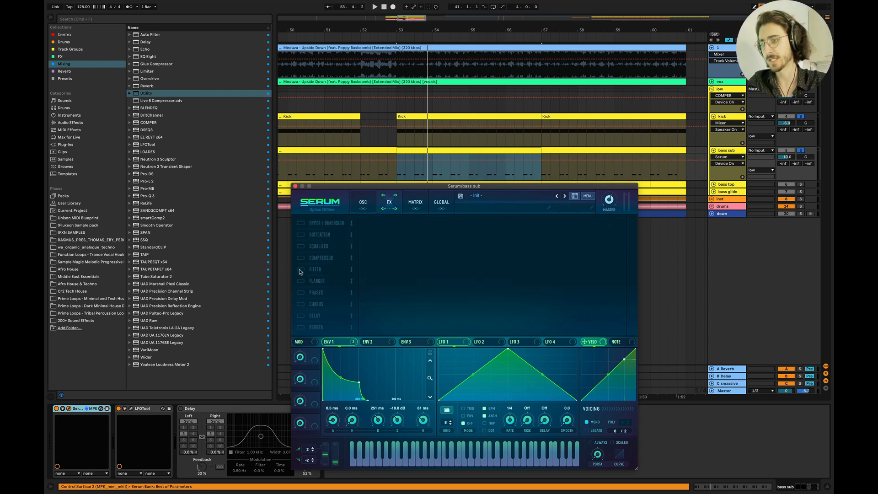
Play the unfiltered oscillators and compare the sound with oscillator A off and on.
{"action": "left_click", "coordinate": [364, 207]}
{"action": "key", "text": "space"}
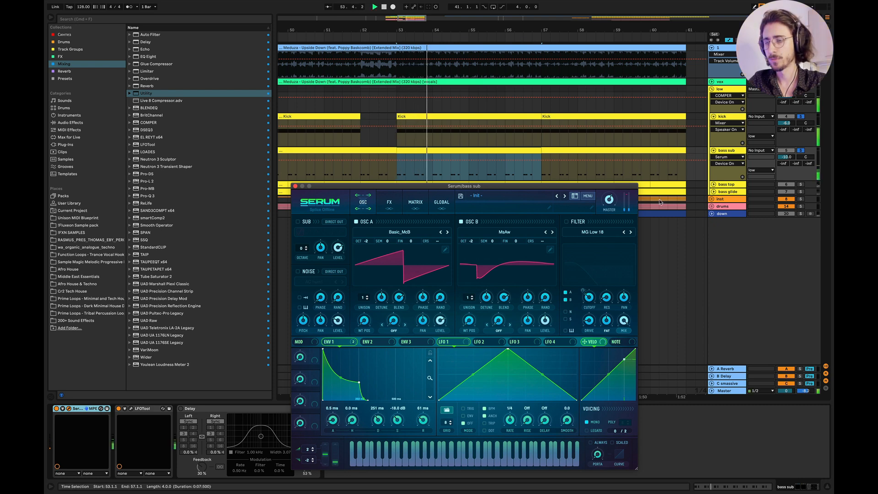
{"action": "left_click", "coordinate": [356, 221]}
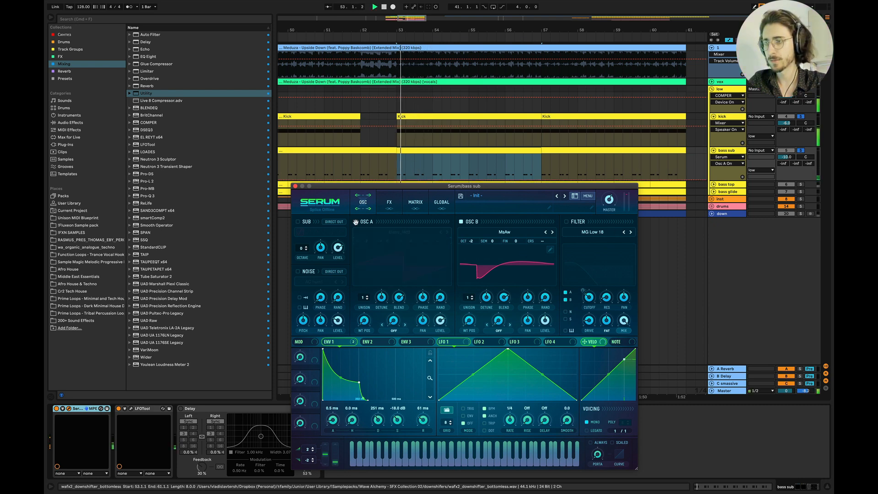
{"action": "left_click", "coordinate": [355, 222]}
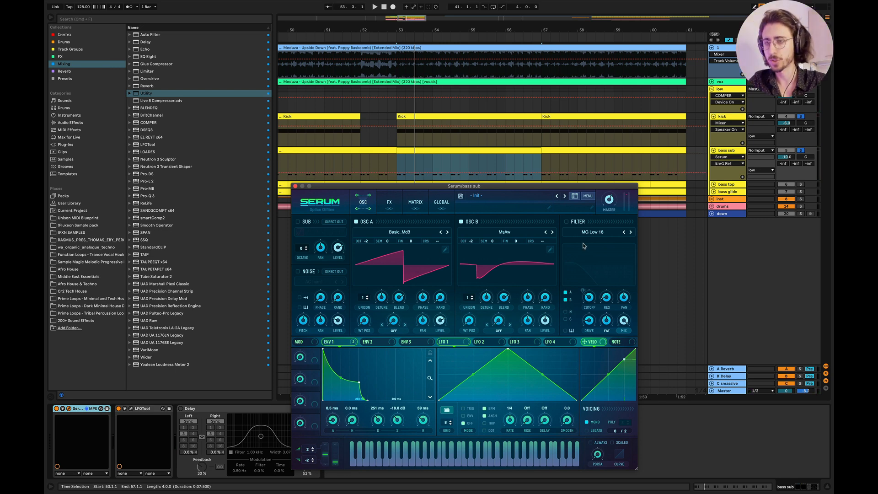
Turn the MG Low 18 filter back on and play the bass while checking envelopes 2 and 1.
{"action": "left_click", "coordinate": [567, 222]}
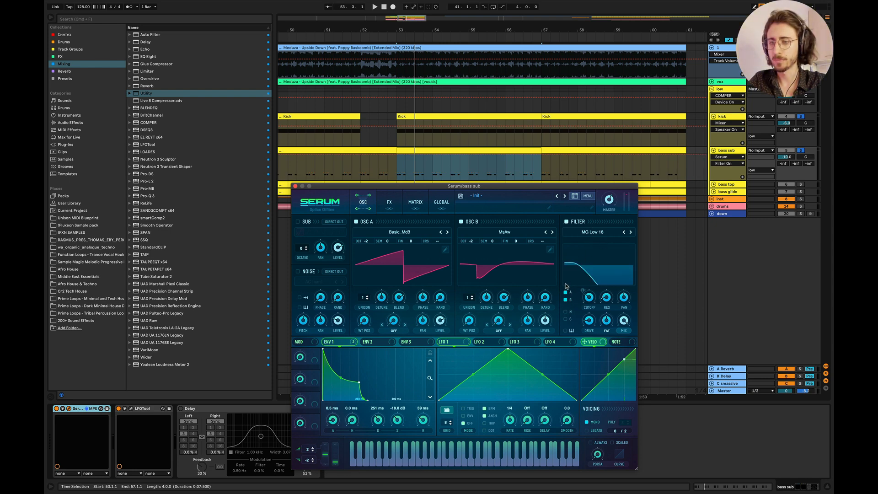
{"action": "left_click", "coordinate": [589, 321]}
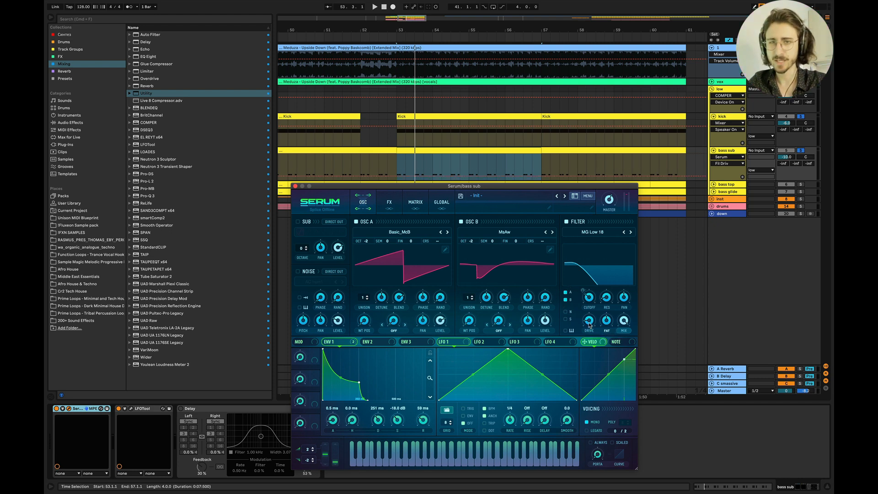
{"action": "key", "text": "space"}
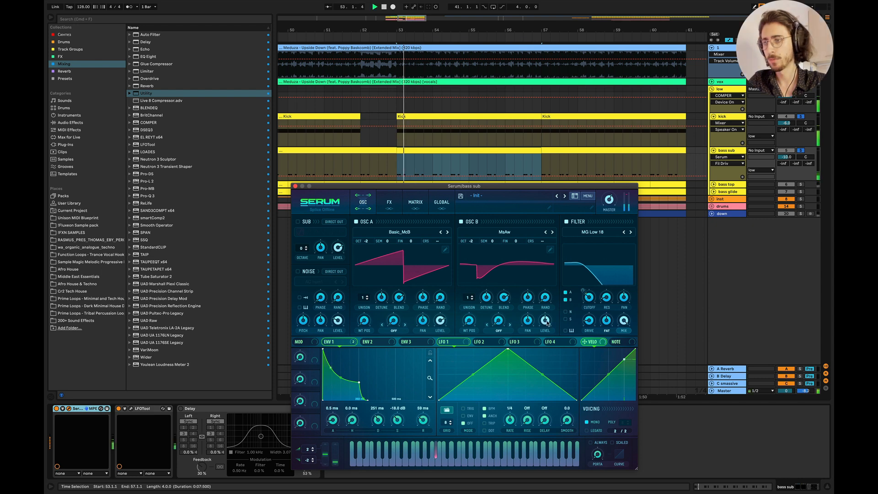
{"action": "left_click", "coordinate": [368, 342]}
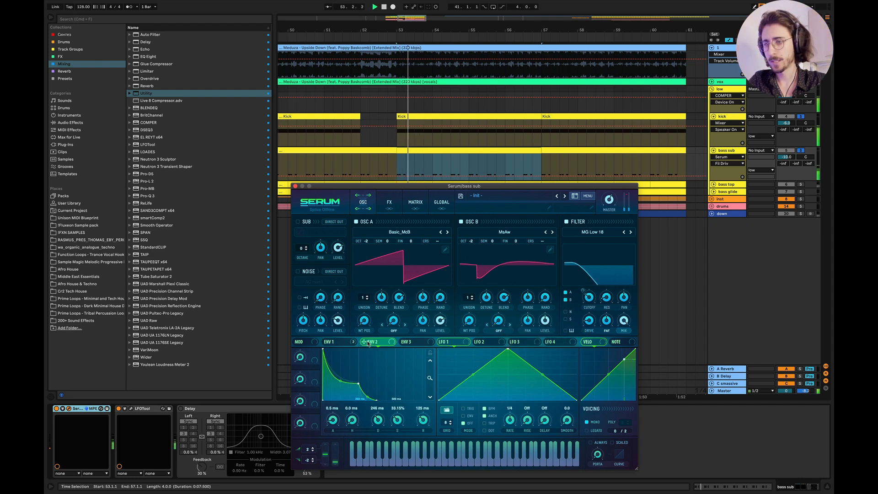
{"action": "left_click", "coordinate": [358, 343]}
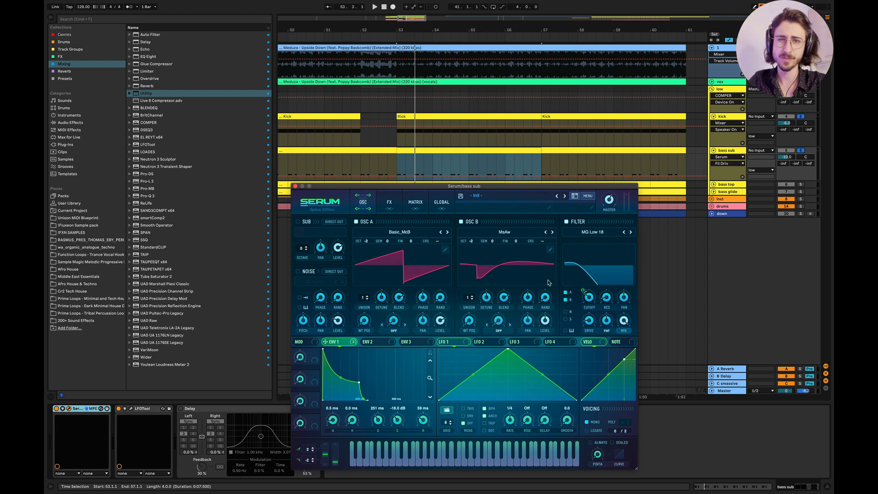
Turn Serum's SoftClip distortion effect back on and set its drive to 65% while playing the bass.
{"action": "key", "text": "space"}
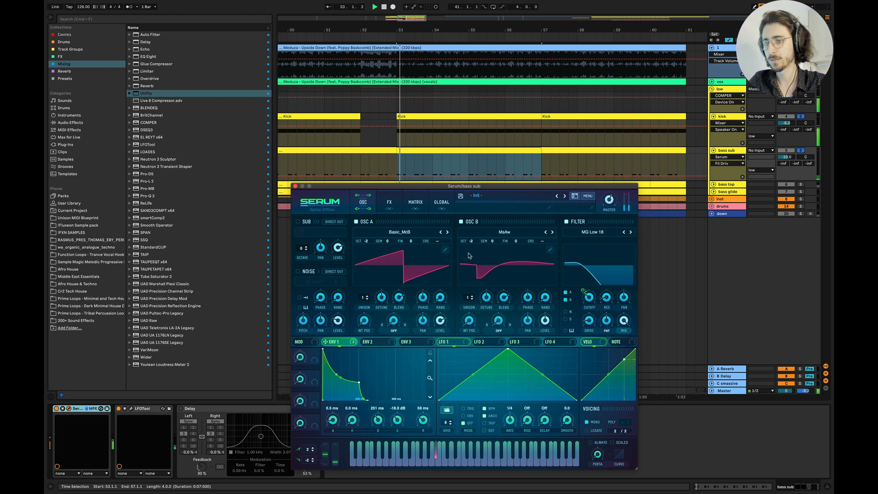
{"action": "left_click", "coordinate": [389, 204]}
{"action": "left_click", "coordinate": [301, 235]}
{"action": "mouse_move", "coordinate": [547, 227]}
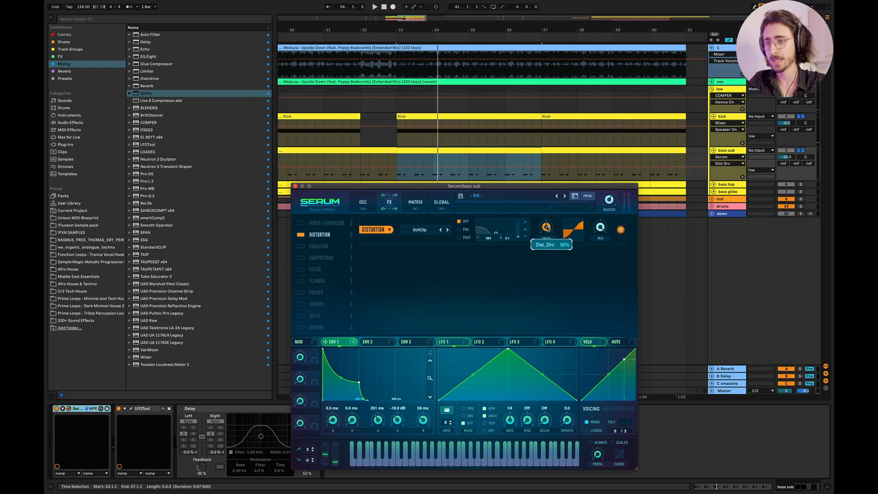
{"action": "left_click_drag", "start_coordinate": [547, 227], "coordinate": [547, 213]}
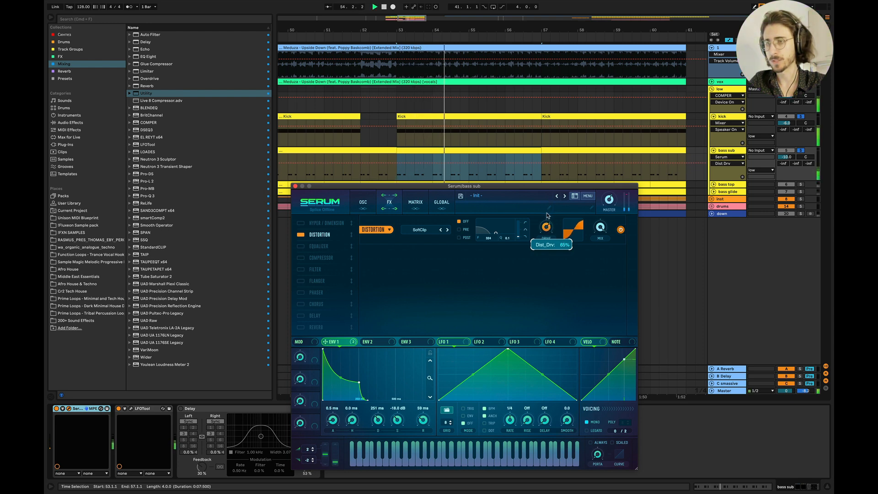
Turn Serum's equalizer back on and check its low band's frequency and gain while playing the bass.
{"action": "left_click", "coordinate": [301, 246]}
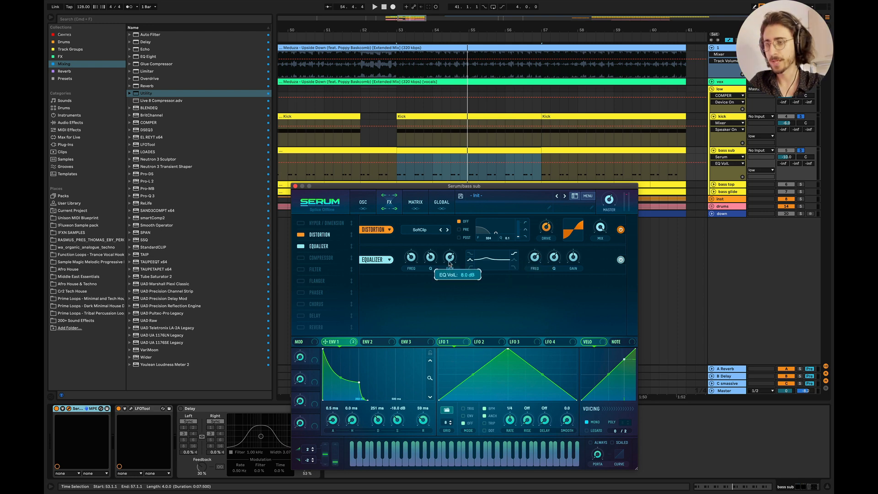
{"action": "left_click", "coordinate": [415, 261]}
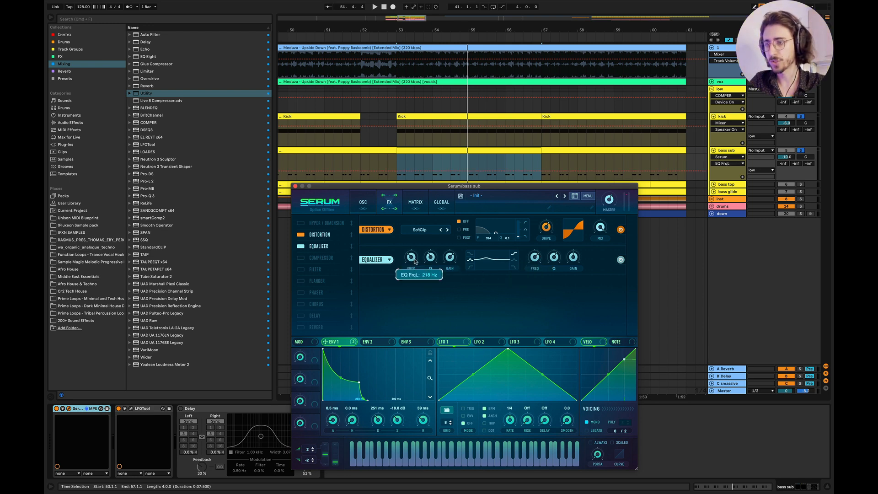
{"action": "left_click", "coordinate": [453, 260]}
{"action": "key", "text": "space"}
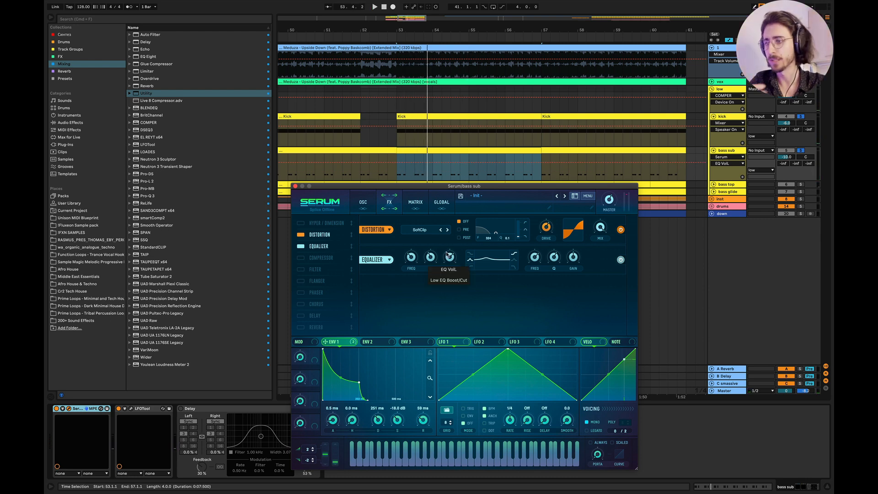
Turn Serum's multiband compressor effect back on and play the bass to hear it.
{"action": "left_click", "coordinate": [300, 258]}
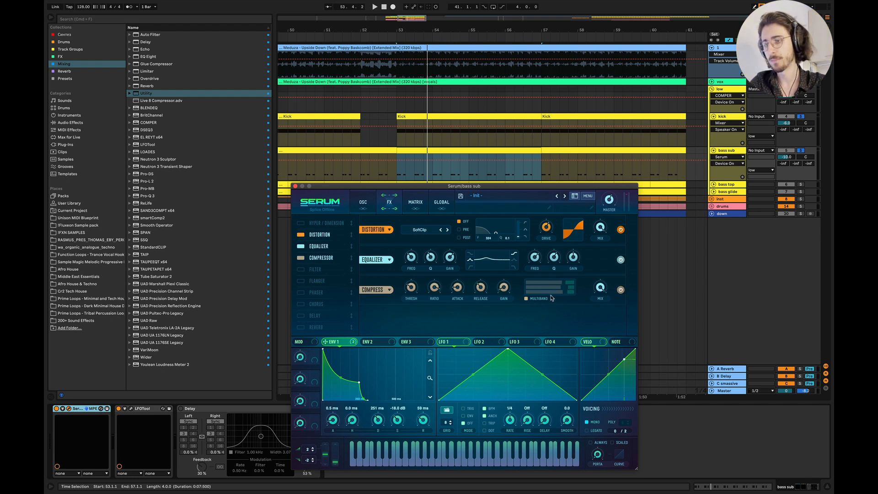
{"action": "key", "text": "space"}
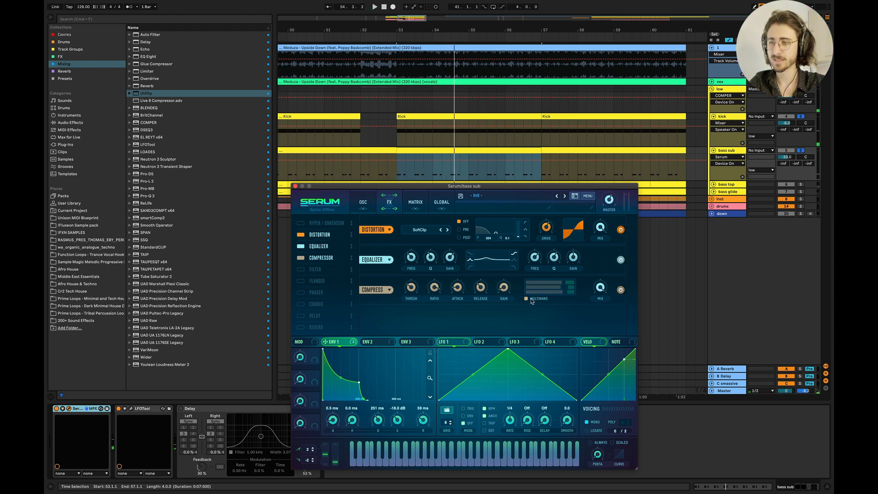
{"action": "key", "text": "space"}
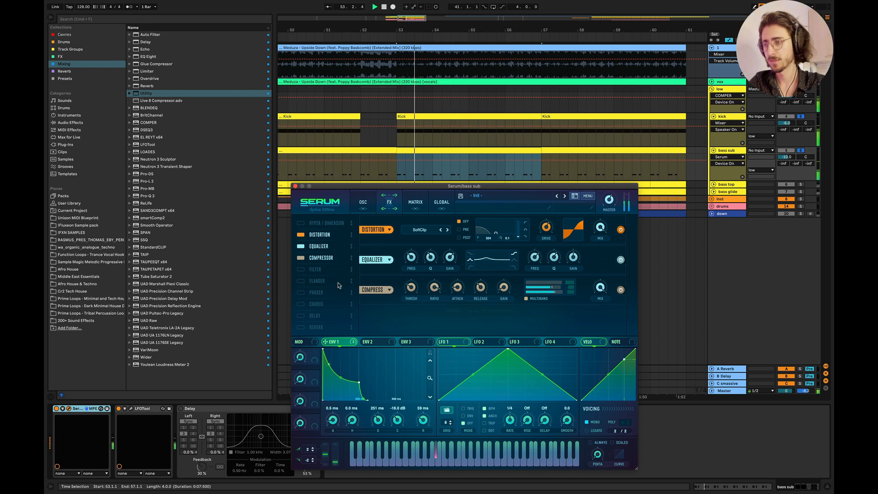
Turn Serum's MG Low 6 filter effect back on, play the bass through the full effects chain and close Serum.
{"action": "left_click", "coordinate": [316, 270]}
{"action": "key", "text": "space"}
{"action": "key", "text": "space"}
{"action": "key", "text": "space"}
{"action": "key", "text": "space"}
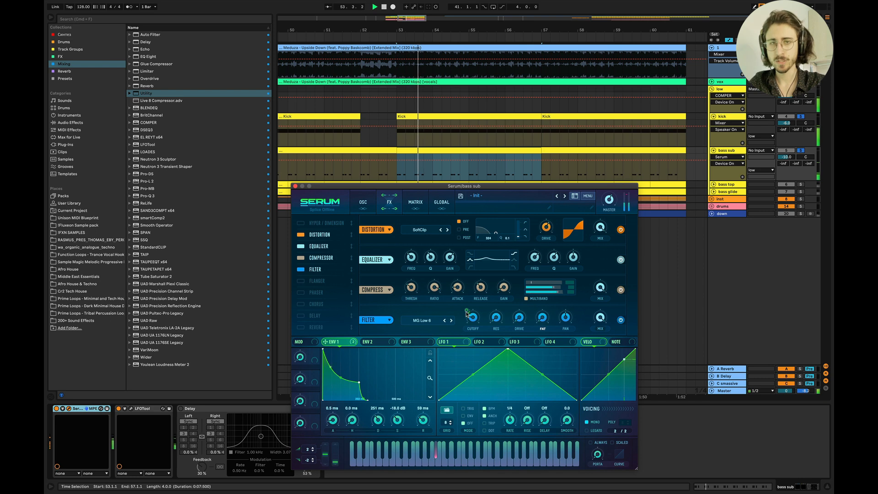
{"action": "key", "text": "space"}
{"action": "key", "text": "space"}
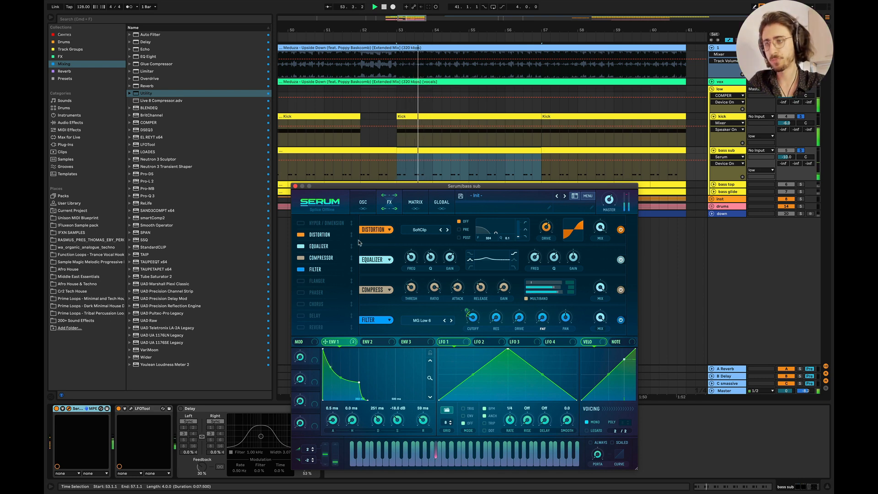
{"action": "left_click", "coordinate": [295, 186]}
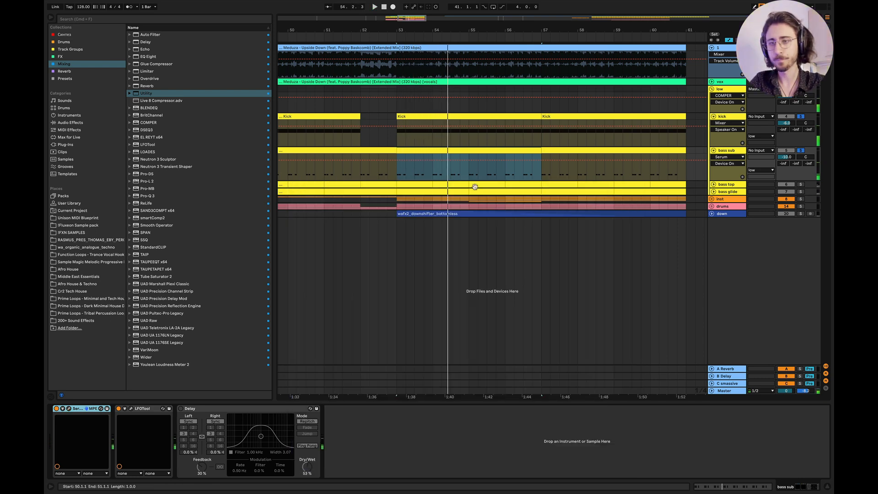
Unfold the bass glide track, solo it along with the kick and bass sub, and play from bar 53.
{"action": "left_click", "coordinate": [713, 191]}
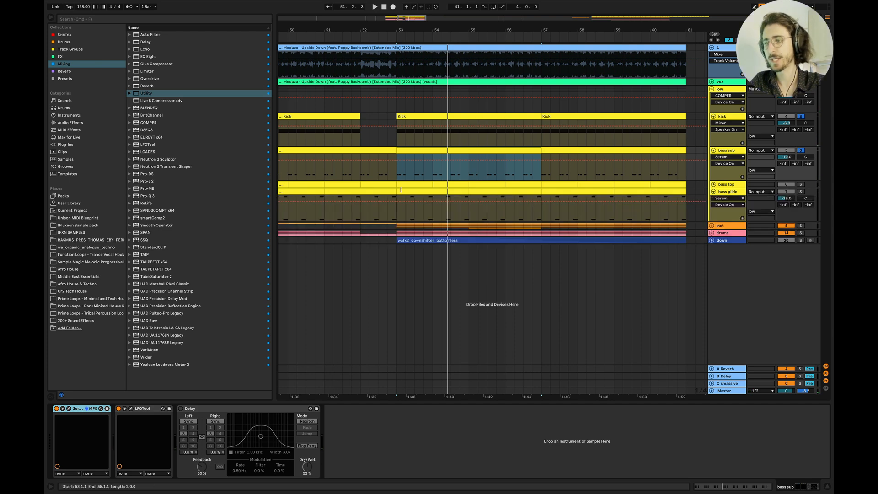
{"action": "scroll", "coordinate": [399, 218], "scroll_direction": "up", "scroll_amount": 3}
{"action": "scroll", "coordinate": [399, 217], "scroll_direction": "down", "scroll_amount": 3}
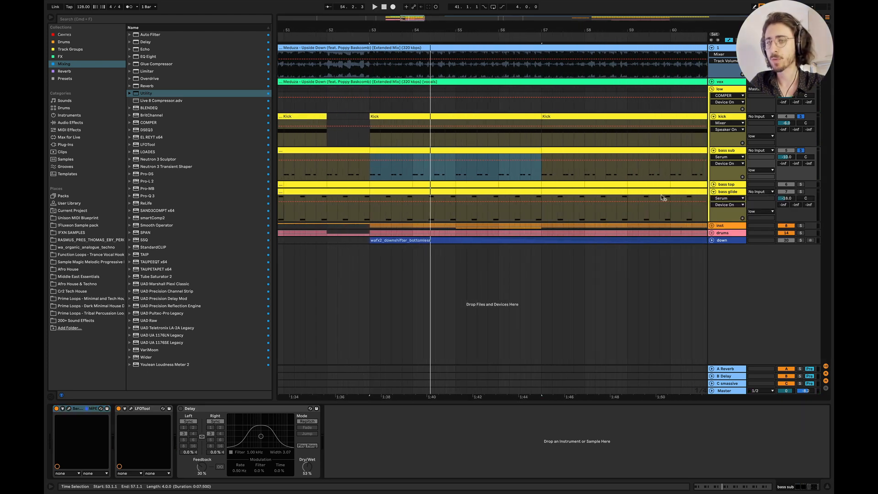
{"action": "left_click", "coordinate": [800, 192]}
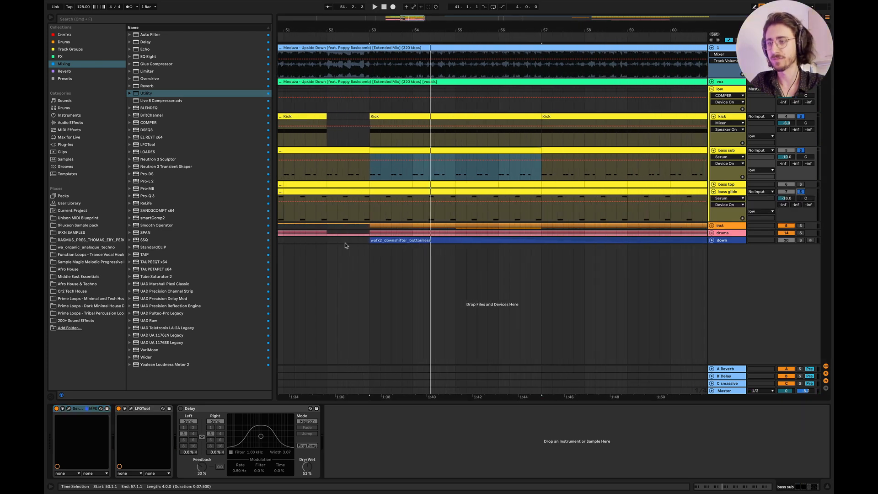
{"action": "left_click", "coordinate": [370, 212]}
{"action": "key", "text": "space"}
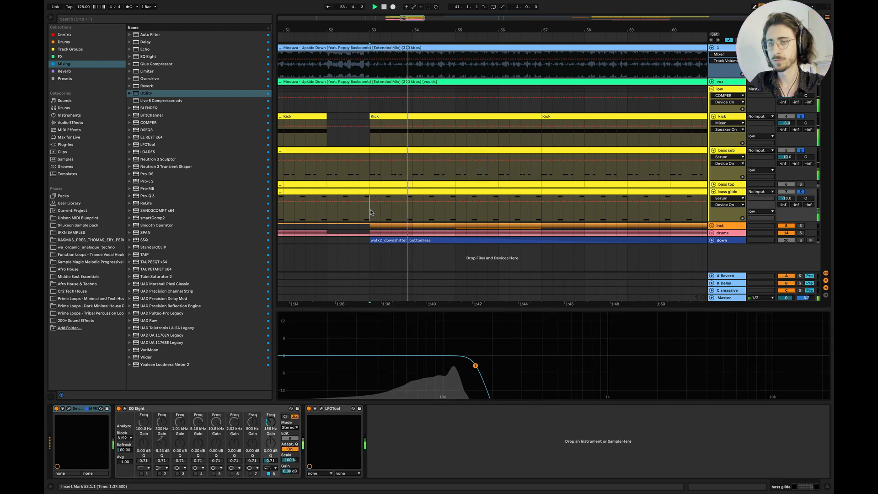
{"action": "right_click", "coordinate": [370, 211]}
{"action": "left_click", "coordinate": [528, 439]}
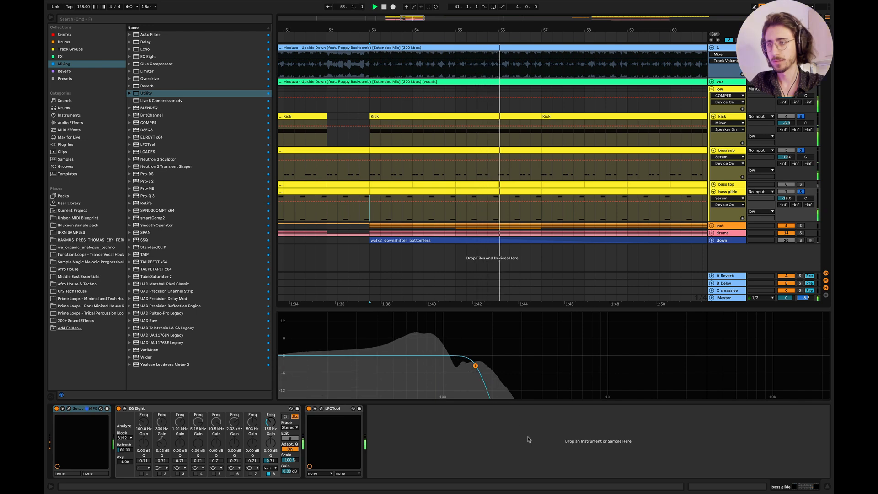
{"action": "key", "text": "space"}
Open the bass glide clip, enlarge its note editor and examine the overlapping A#0 and A#1 notes during playback.
{"action": "double_click", "coordinate": [383, 192]}
{"action": "scroll", "coordinate": [355, 303], "scroll_direction": "down", "scroll_amount": 3}
{"action": "scroll", "coordinate": [355, 303], "scroll_direction": "down", "scroll_amount": 2}
{"action": "left_click_drag", "start_coordinate": [146, 328], "coordinate": [149, 329]}
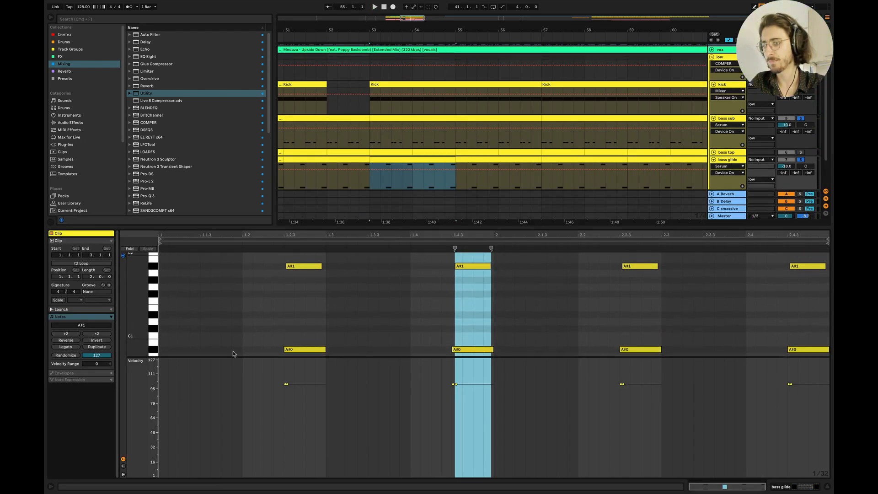
{"action": "left_click_drag", "start_coordinate": [389, 357], "coordinate": [388, 432]}
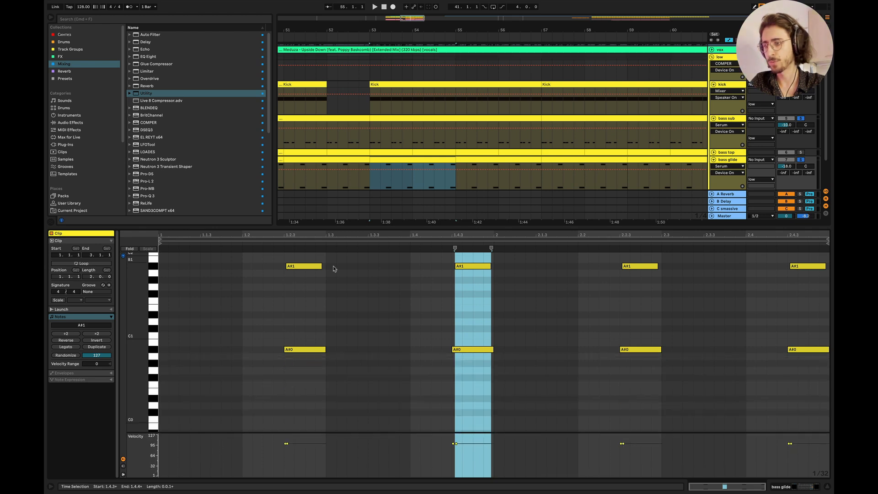
{"action": "key", "text": "space"}
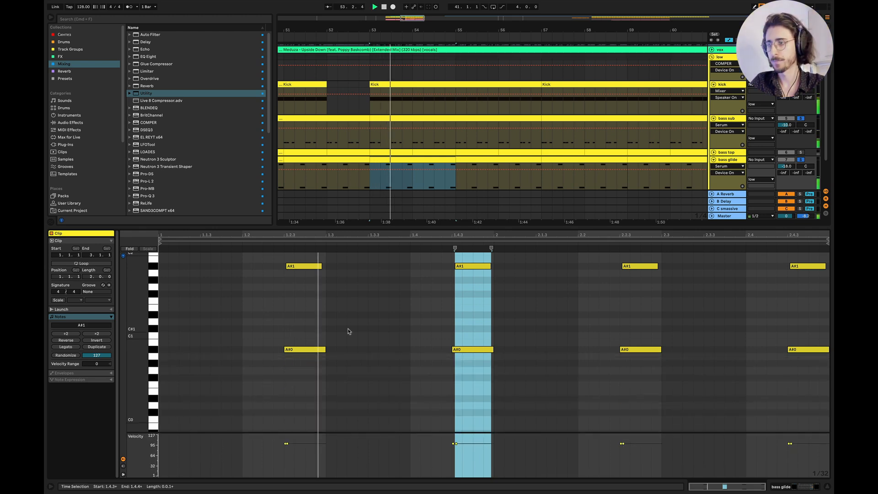
{"action": "scroll", "coordinate": [396, 151], "scroll_direction": "up", "scroll_amount": 3}
{"action": "key", "text": "space"}
Select 53.2.1 to 53.3.1 on the bass sub track and solo only the bass glide track.
{"action": "left_click_drag", "start_coordinate": [373, 143], "coordinate": [391, 143]}
{"action": "left_click", "coordinate": [386, 143]}
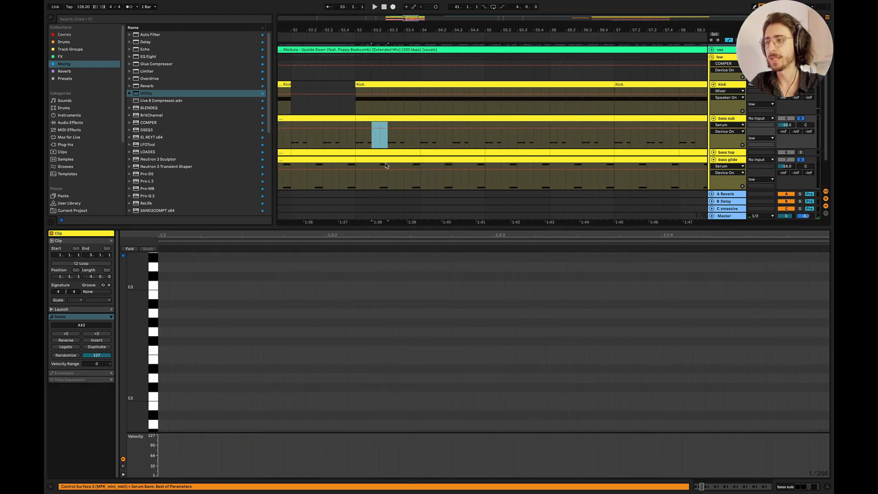
{"action": "left_click", "coordinate": [800, 159]}
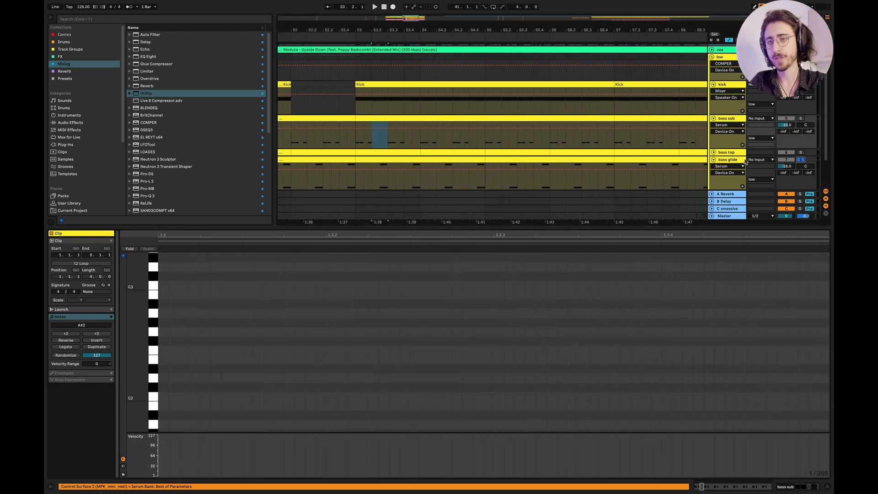
Open the bass glide track's Serum and check the wavetables of oscillators A and B, choosing Basic_McB for A.
{"action": "double_click", "coordinate": [739, 160]}
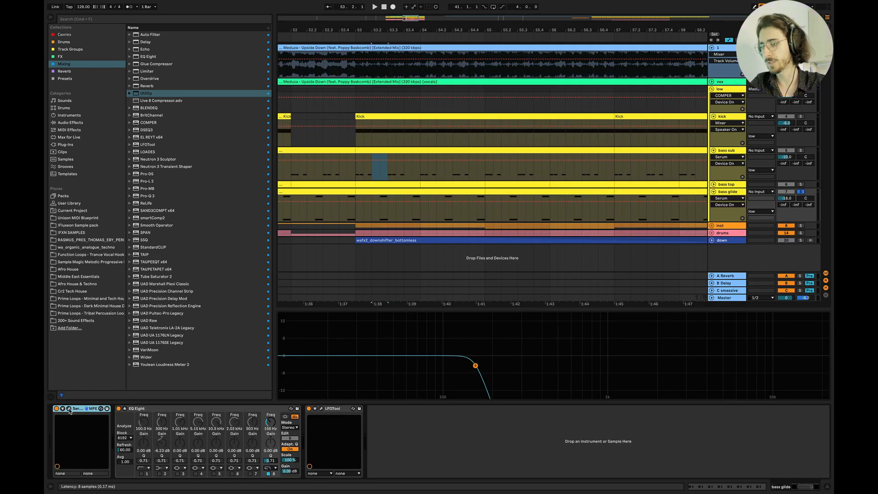
{"action": "left_click_drag", "start_coordinate": [398, 200], "coordinate": [388, 108]}
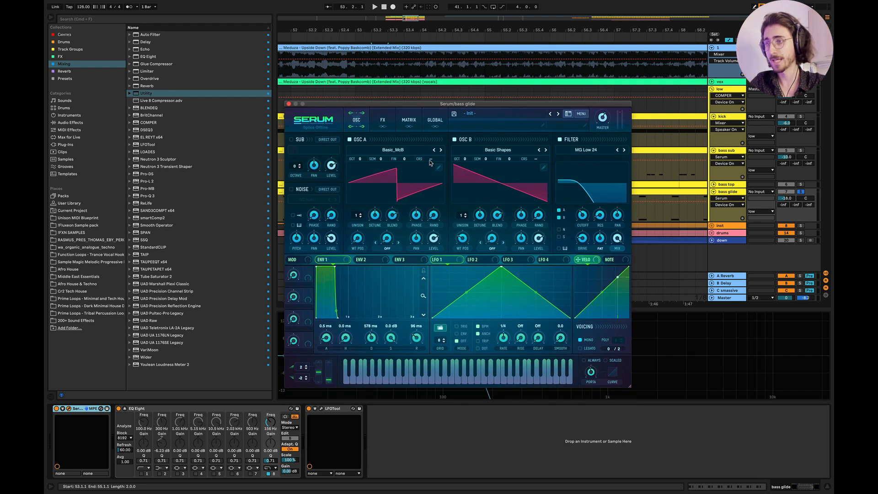
{"action": "left_click", "coordinate": [410, 158]}
{"action": "mouse_move", "coordinate": [387, 159]}
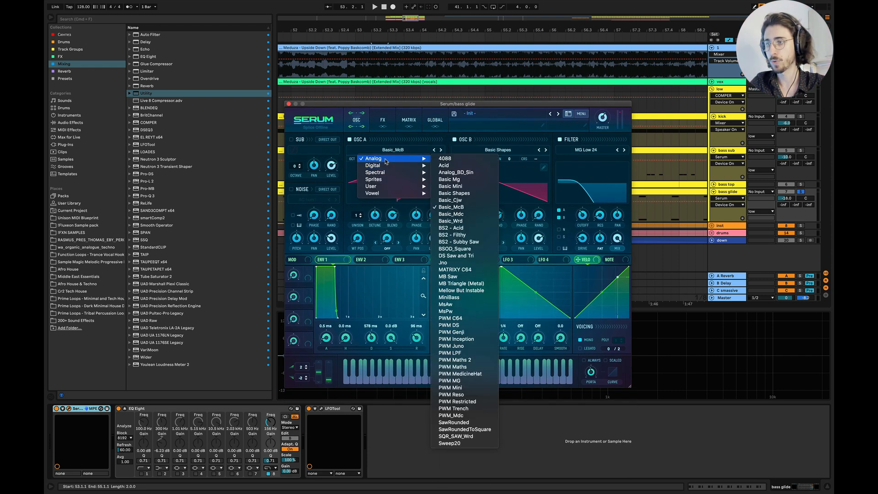
{"action": "left_click", "coordinate": [451, 206]}
{"action": "left_click", "coordinate": [466, 150]}
{"action": "mouse_move", "coordinate": [477, 159]}
{"action": "left_click", "coordinate": [567, 196]}
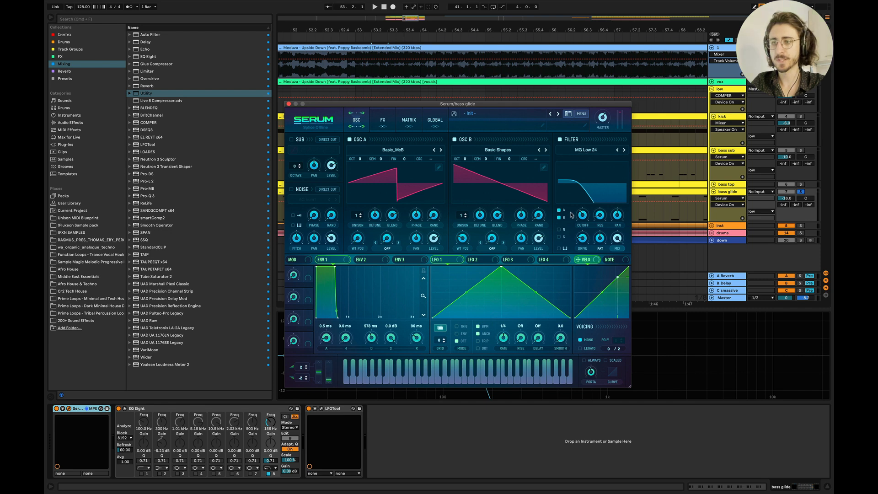
Play the bass glide, examine Serum's Diode 1 distortion, MG Low 18 filter and compressor effects, and close Serum.
{"action": "left_click", "coordinate": [766, 207]}
{"action": "key", "text": "space"}
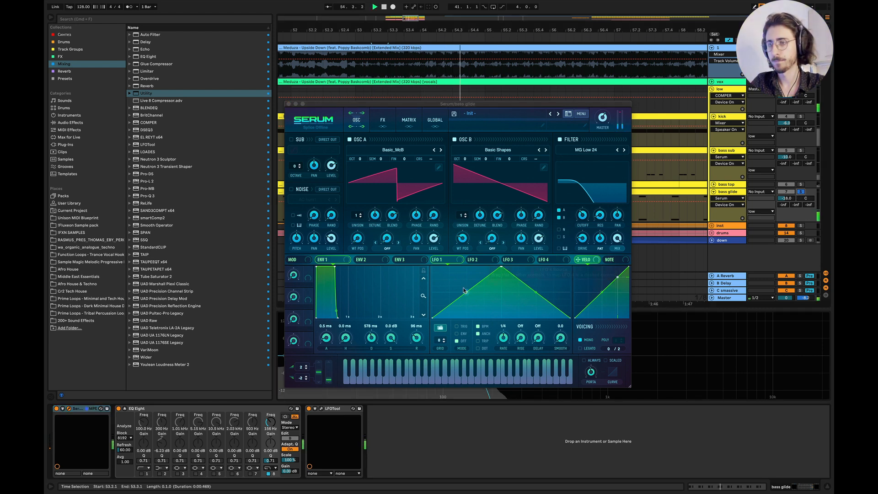
{"action": "left_click", "coordinate": [383, 120]}
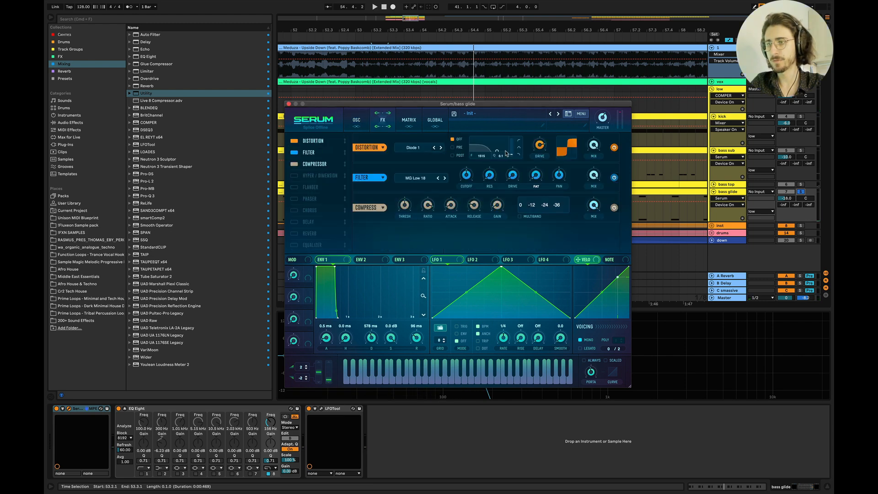
{"action": "left_click", "coordinate": [533, 151]}
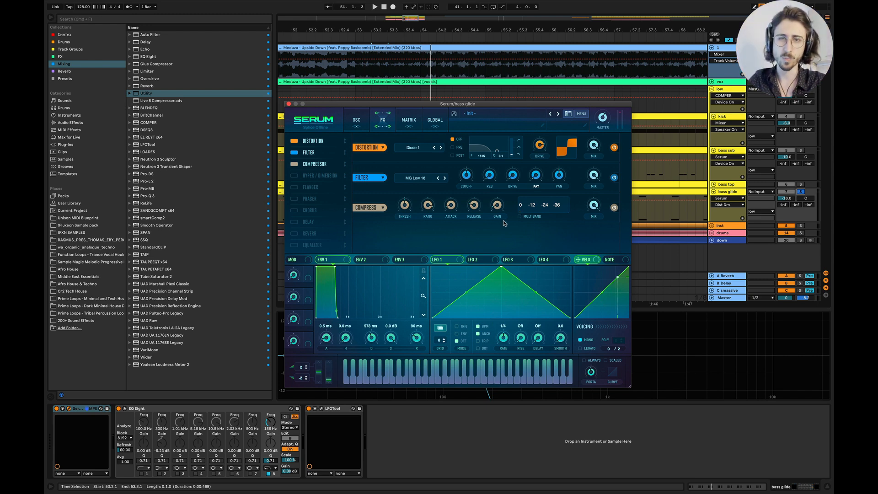
{"action": "key", "text": "space"}
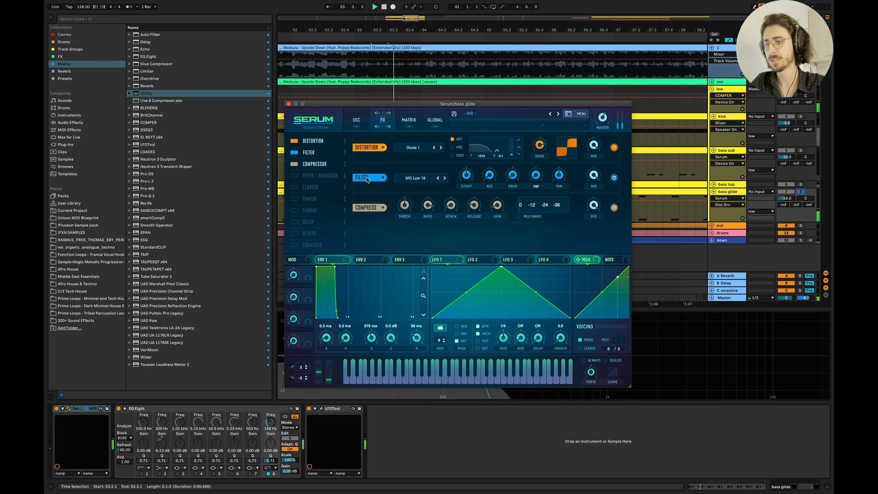
{"action": "left_click", "coordinate": [289, 104]}
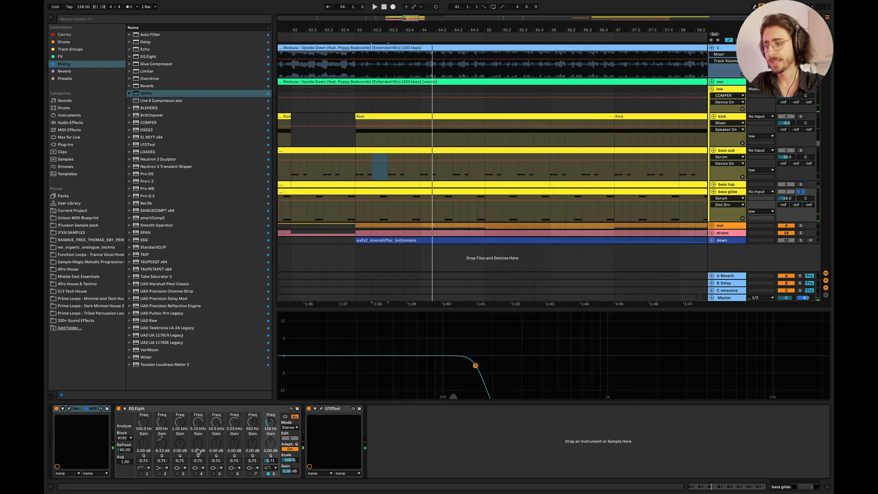
Examine the bass glide's EQ Eight high cut and LFOTool volume curve while playing, adding the kick to the solo.
{"action": "left_click", "coordinate": [149, 409]}
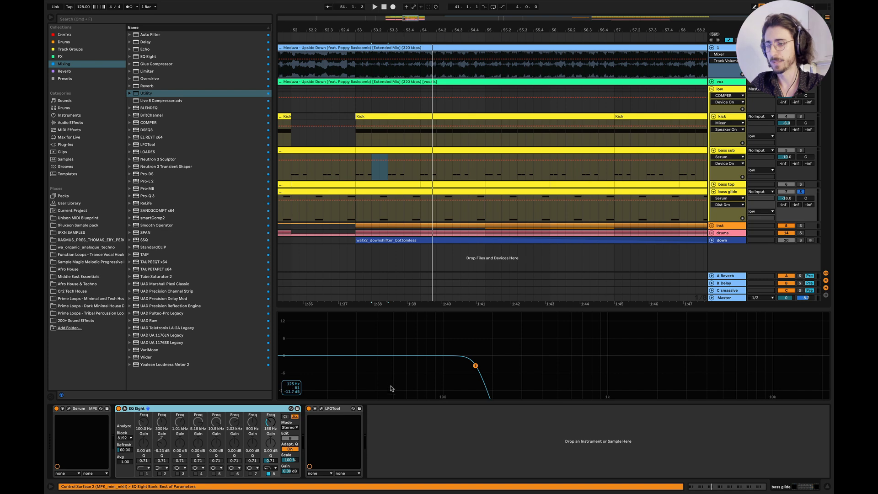
{"action": "key", "text": "space"}
{"action": "key", "text": "space"}
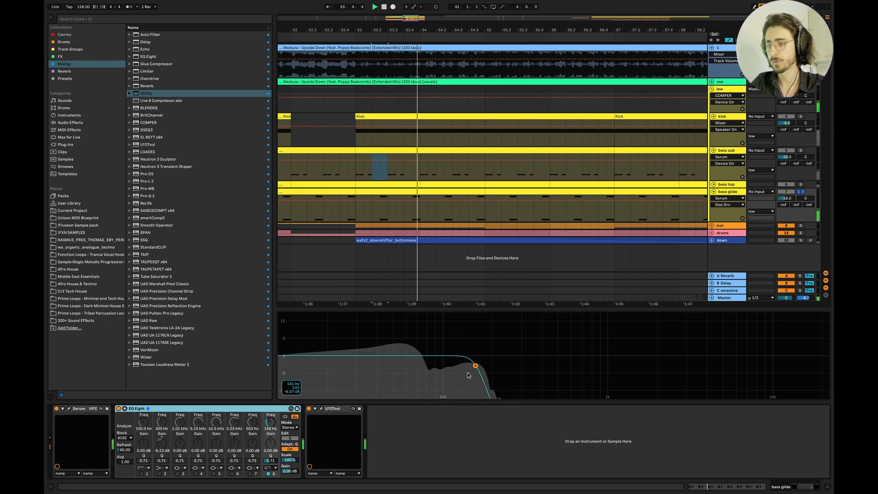
{"action": "left_click", "coordinate": [321, 408]}
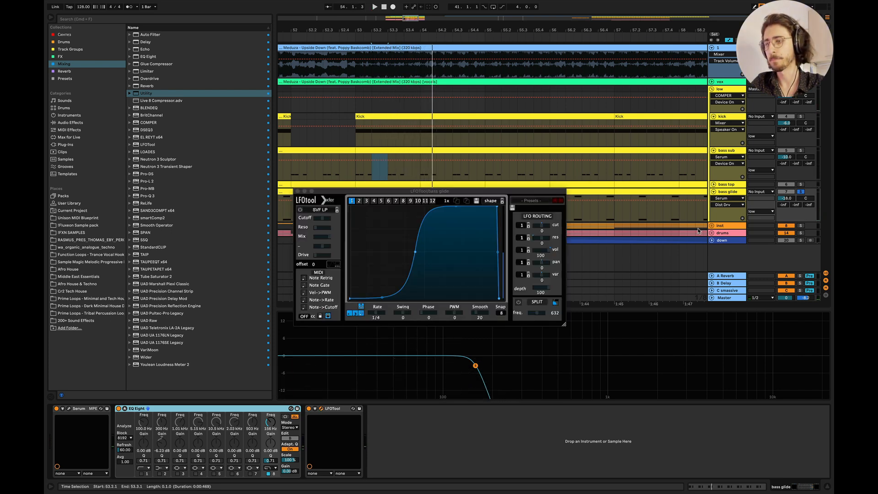
{"action": "key", "text": "space"}
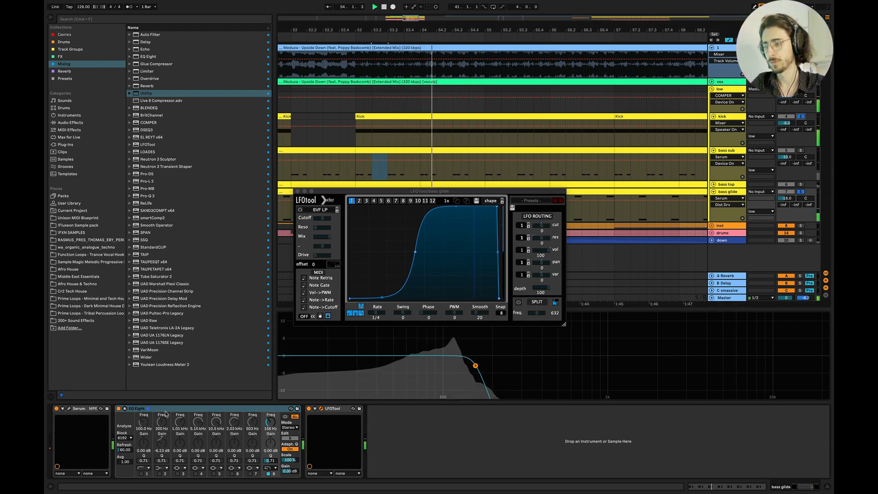
Compare the bass glide with EQ Eight bypassed and active again, closing LFOTool in between.
{"action": "left_click", "coordinate": [118, 408]}
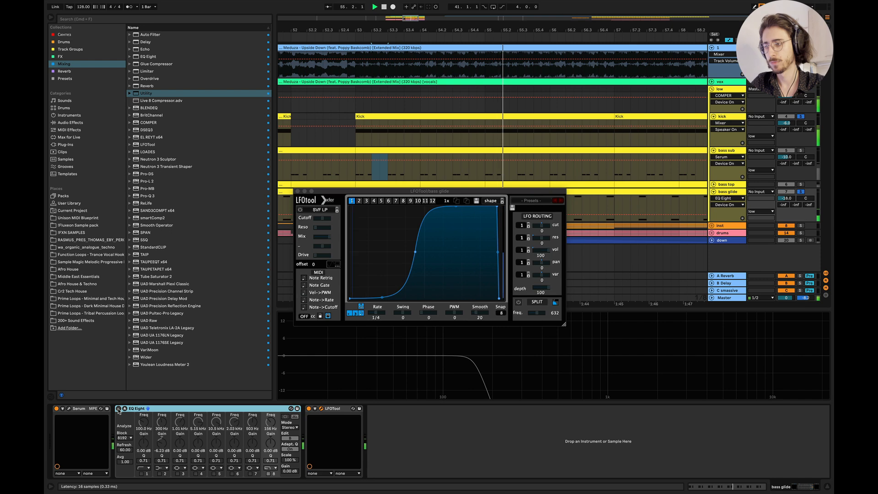
{"action": "left_click", "coordinate": [297, 192]}
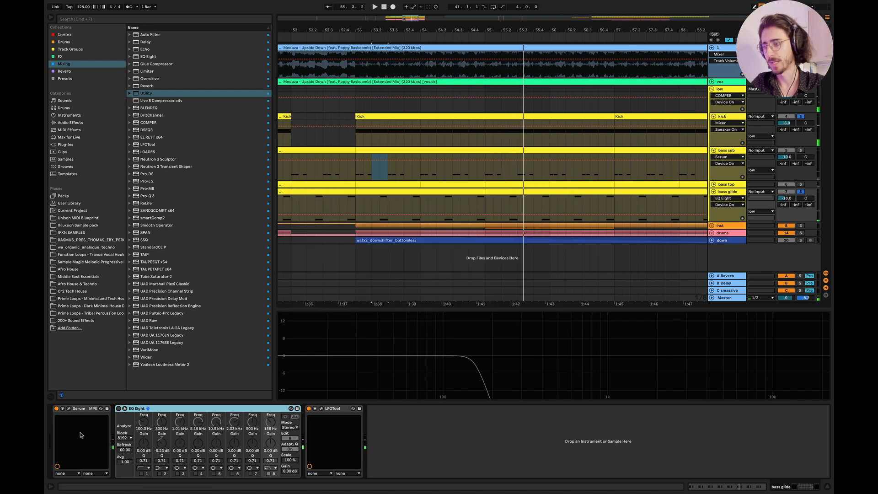
{"action": "left_click", "coordinate": [119, 409]}
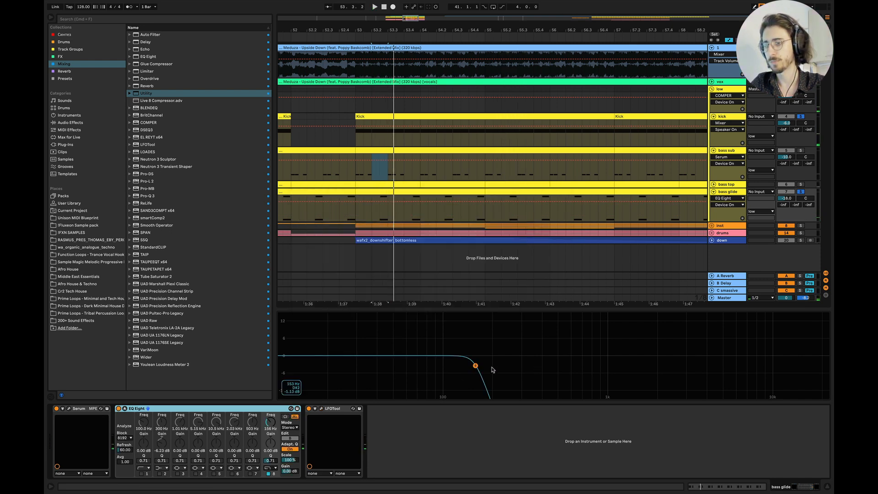
Add the bass sub to the soloed kick and bass glide and play the three layers together.
{"action": "key", "text": "space"}
{"action": "key", "text": "space"}
{"action": "left_click", "coordinate": [800, 150], "text": "super"}
{"action": "key", "text": "space"}
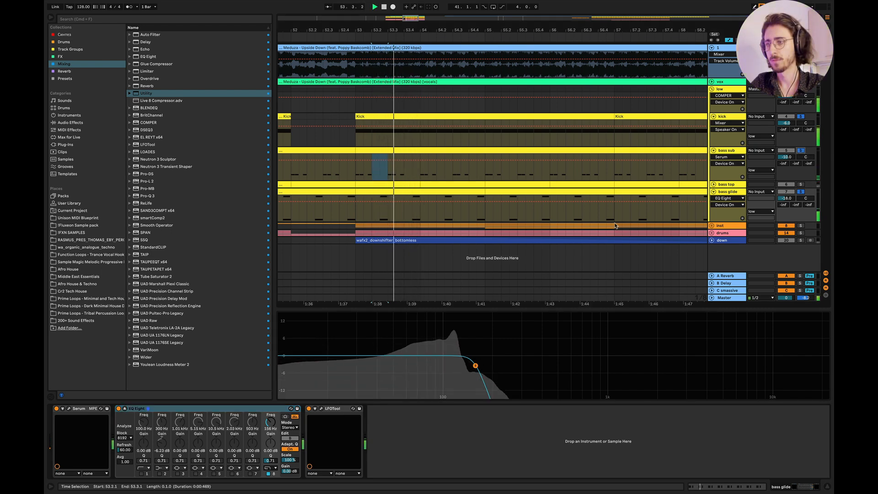
{"action": "key", "text": "space"}
{"action": "key", "text": "space"}
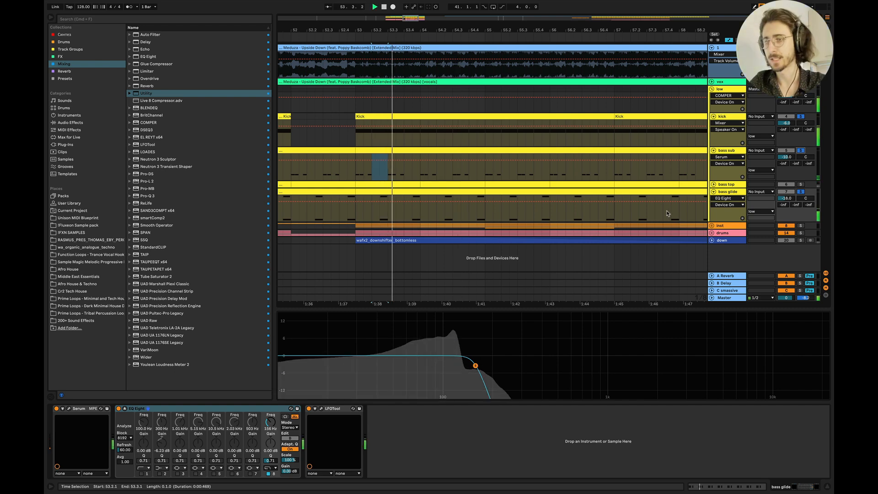
Hide the device chain, unfold the bass top track and solo it alone.
{"action": "key", "text": "super+alt+l"}
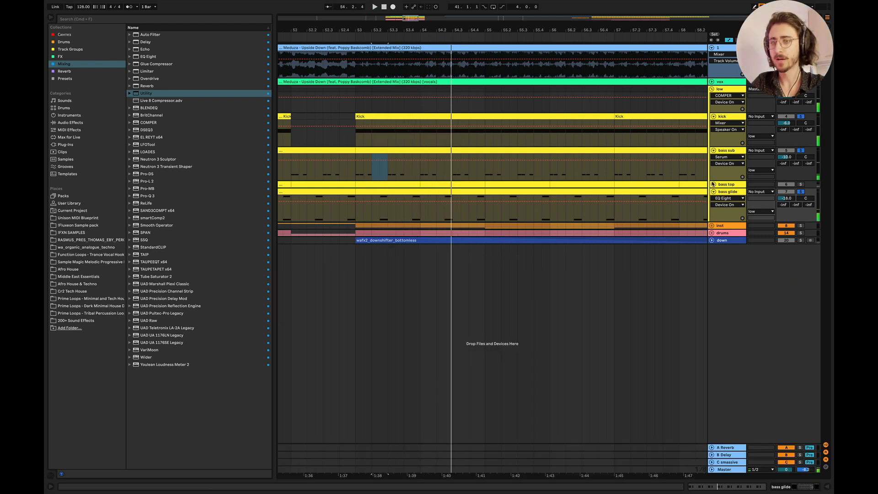
{"action": "left_click", "coordinate": [713, 183]}
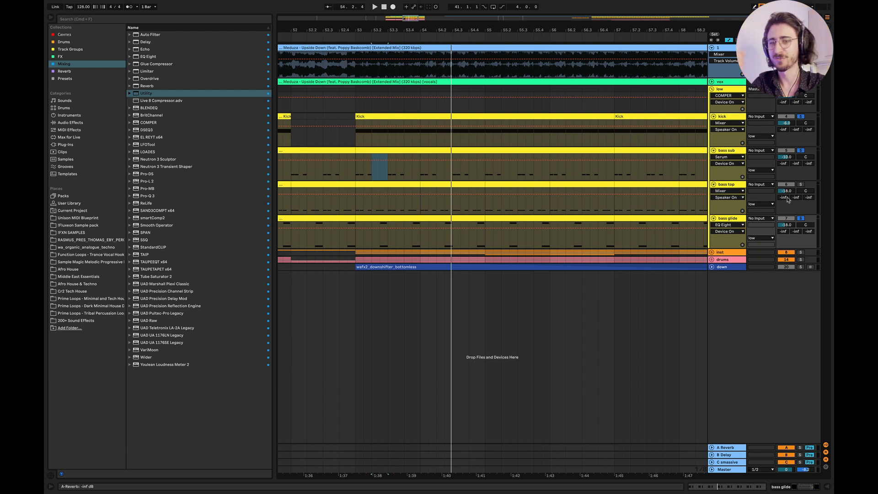
{"action": "left_click", "coordinate": [801, 185]}
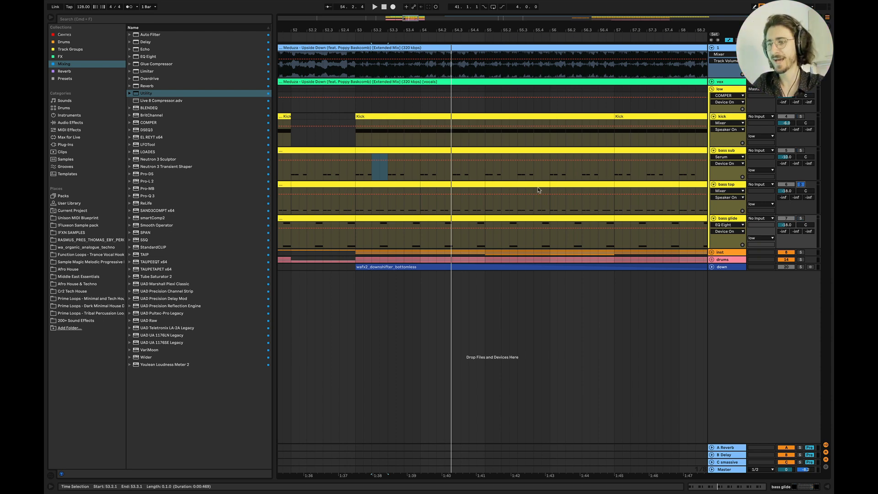
Select bars 53 to 55 of the bass top part and enlarge the track to examine its note pattern.
{"action": "left_click", "coordinate": [356, 210]}
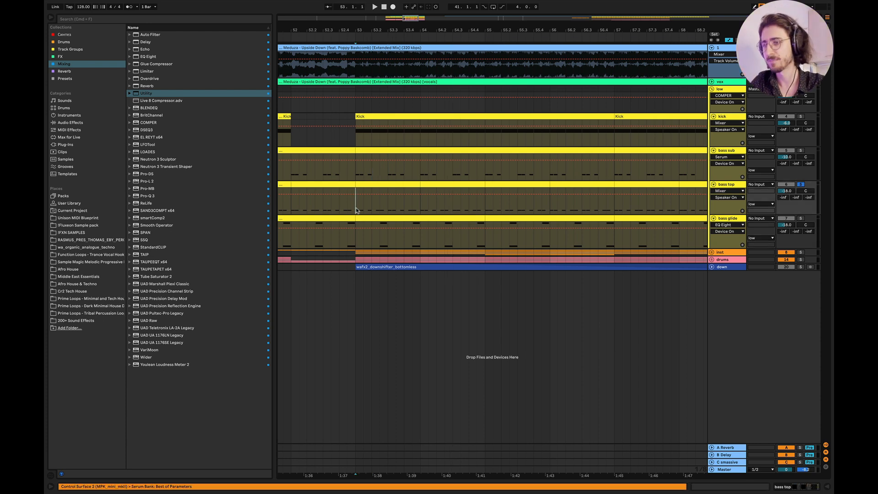
{"action": "left_click_drag", "start_coordinate": [356, 210], "coordinate": [464, 190]}
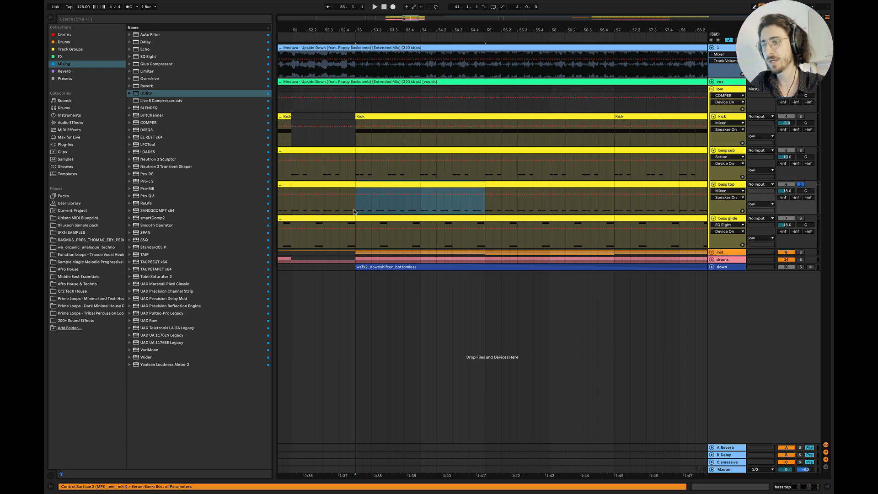
{"action": "key", "text": "plus"}
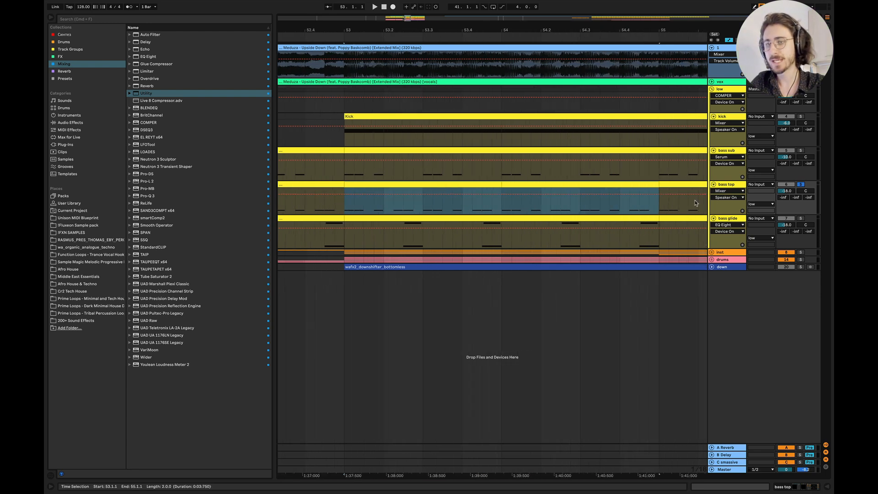
{"action": "key", "text": "z"}
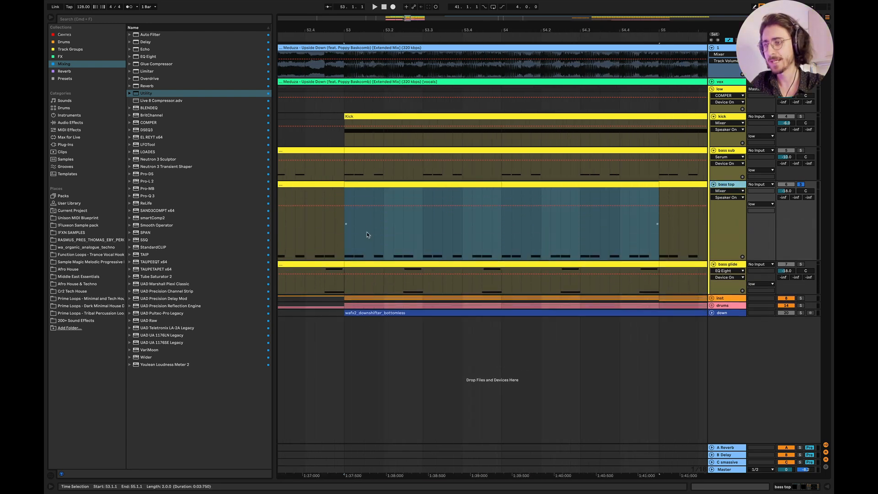
{"action": "left_click", "coordinate": [343, 235]}
{"action": "left_click_drag", "start_coordinate": [381, 231], "coordinate": [416, 197]}
Add the kick to the soloed bass top and play both from bar 53 while viewing the pattern.
{"action": "left_click", "coordinate": [344, 215]}
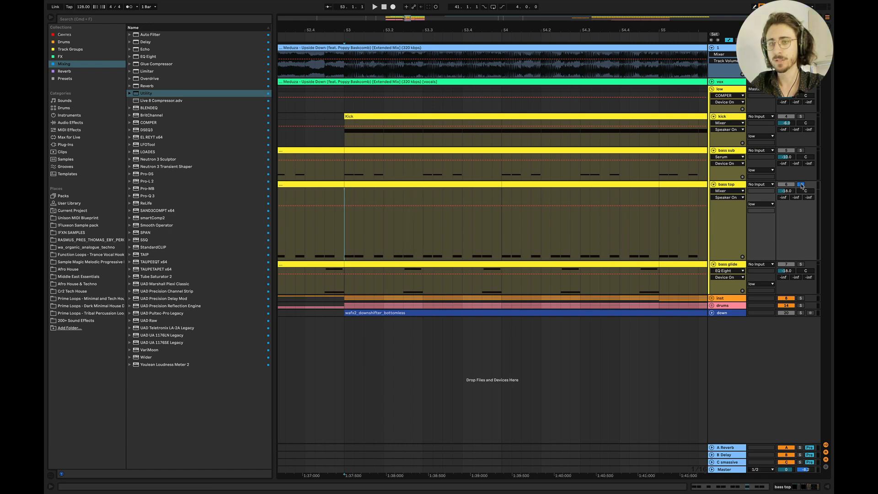
{"action": "left_click", "coordinate": [801, 116]}
{"action": "key", "text": "space"}
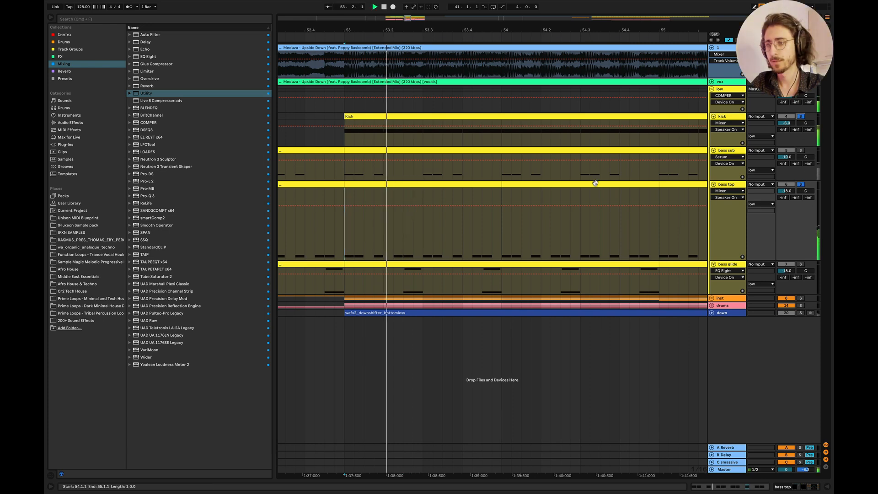
{"action": "scroll", "coordinate": [501, 277], "scroll_direction": "down", "scroll_amount": 5}
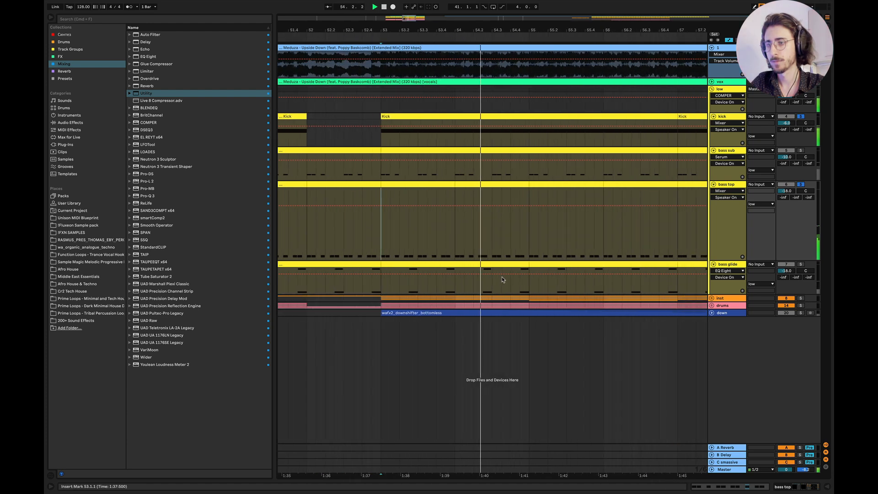
{"action": "scroll", "coordinate": [501, 277], "scroll_direction": "right", "scroll_amount": 5}
{"action": "scroll", "coordinate": [414, 254], "scroll_direction": "up", "scroll_amount": 2}
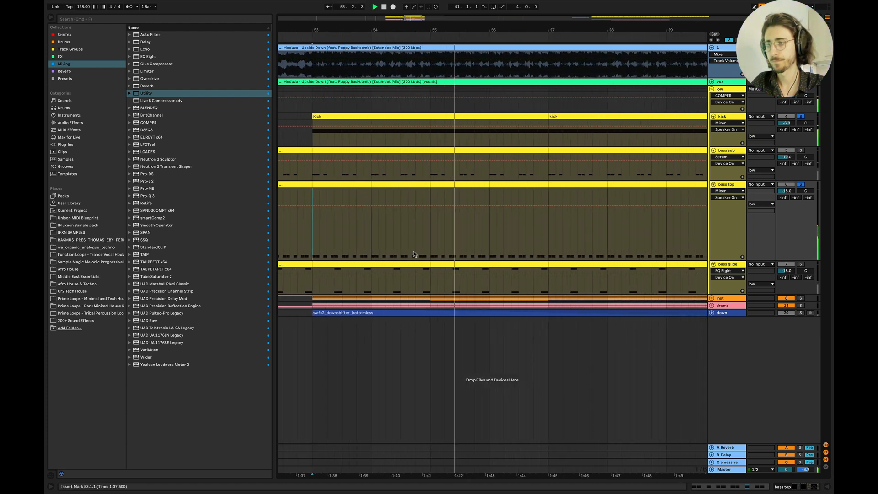
{"action": "scroll", "coordinate": [413, 254], "scroll_direction": "left", "scroll_amount": 5}
{"action": "key", "text": "space"}
{"action": "scroll", "coordinate": [413, 251], "scroll_direction": "up", "scroll_amount": 4}
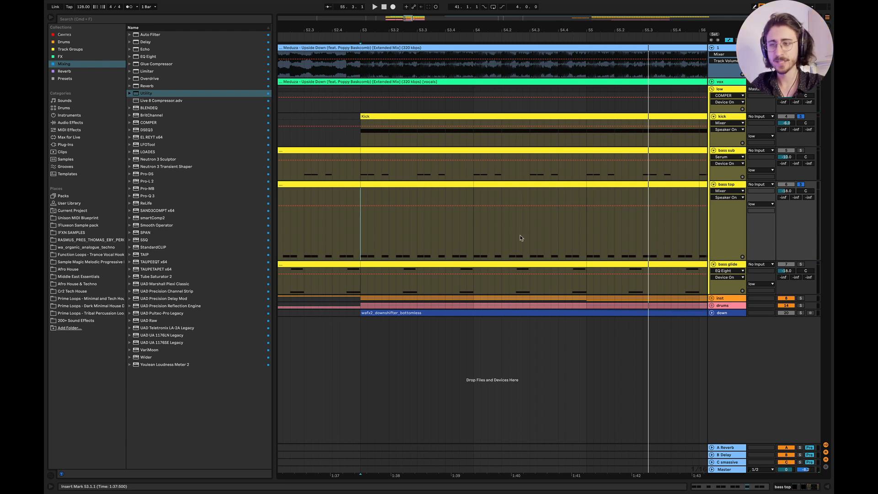
Compare the bass top notes at beat 53.2 with the bass glide notes on the same beat.
{"action": "left_click_drag", "start_coordinate": [397, 227], "coordinate": [414, 233]}
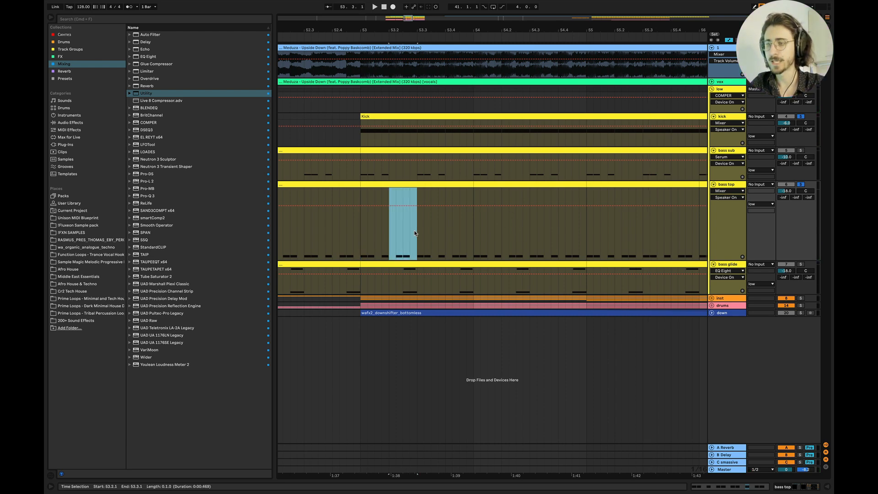
{"action": "left_click_drag", "start_coordinate": [392, 289], "coordinate": [417, 264]}
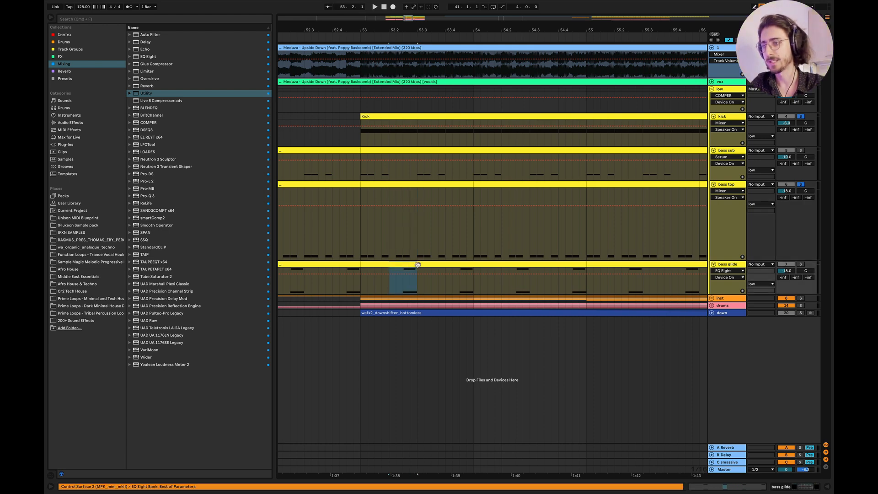
{"action": "left_click", "coordinate": [361, 249]}
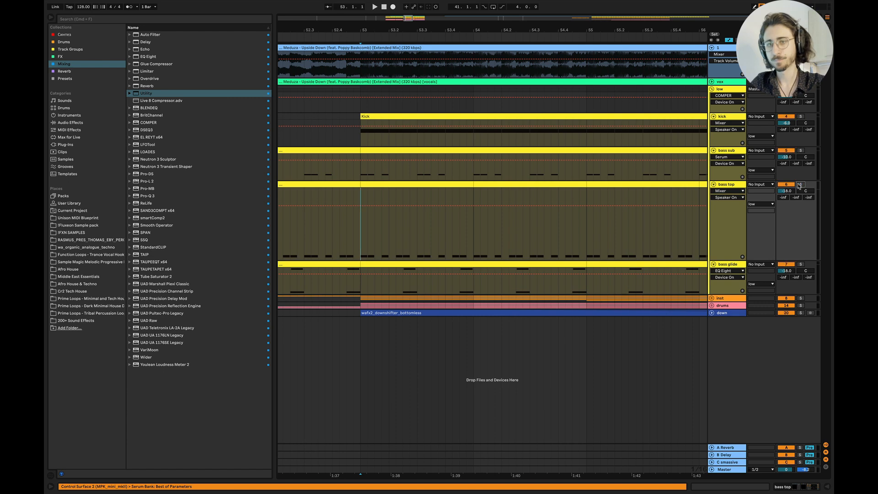
Open the bass top track's Serum and switch off all its active effects, including Hyper/Dimension, Distortion, Compressor and Chorus.
{"action": "double_click", "coordinate": [737, 185]}
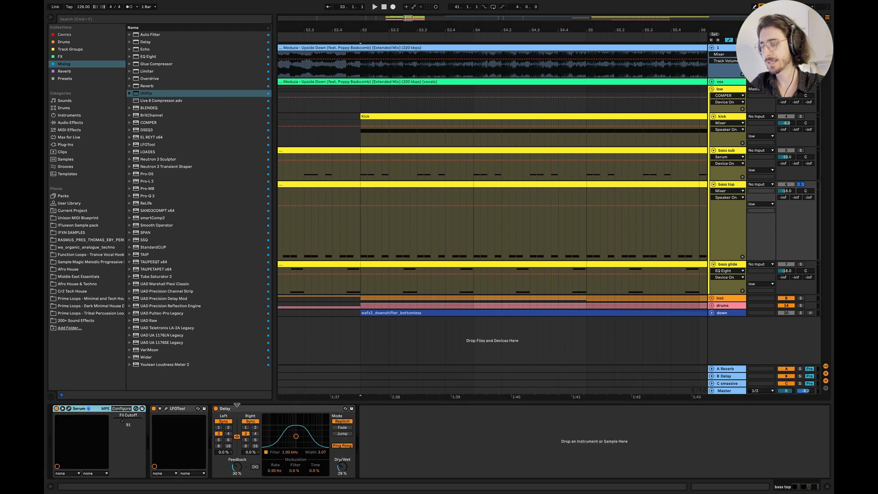
{"action": "left_click", "coordinate": [68, 409]}
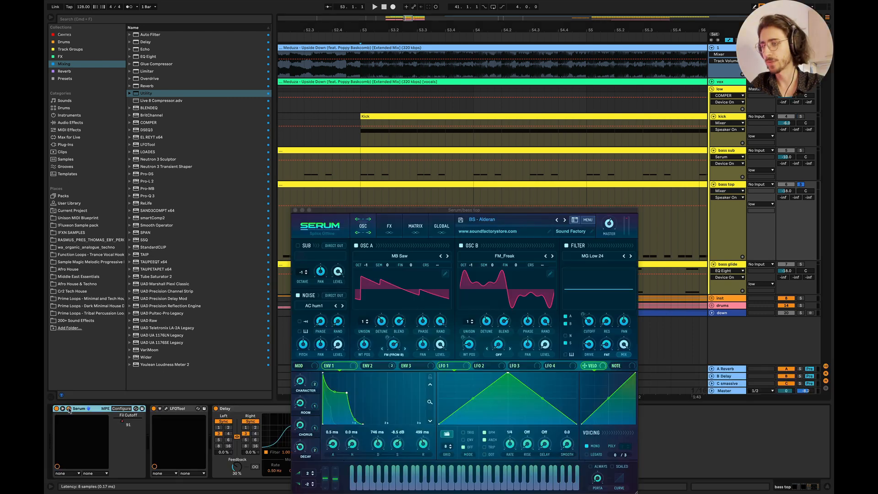
{"action": "left_click", "coordinate": [390, 225]}
{"action": "left_click", "coordinate": [301, 328]}
{"action": "left_click", "coordinate": [301, 316]}
{"action": "left_click", "coordinate": [301, 304]}
{"action": "left_click", "coordinate": [301, 294]}
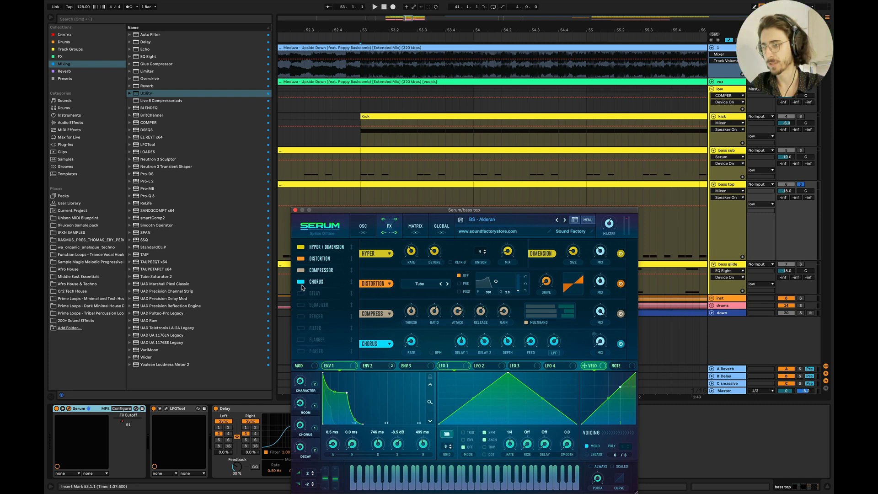
{"action": "left_click", "coordinate": [300, 281]}
{"action": "left_click", "coordinate": [301, 270]}
{"action": "left_click", "coordinate": [301, 258]}
{"action": "left_click", "coordinate": [301, 248]}
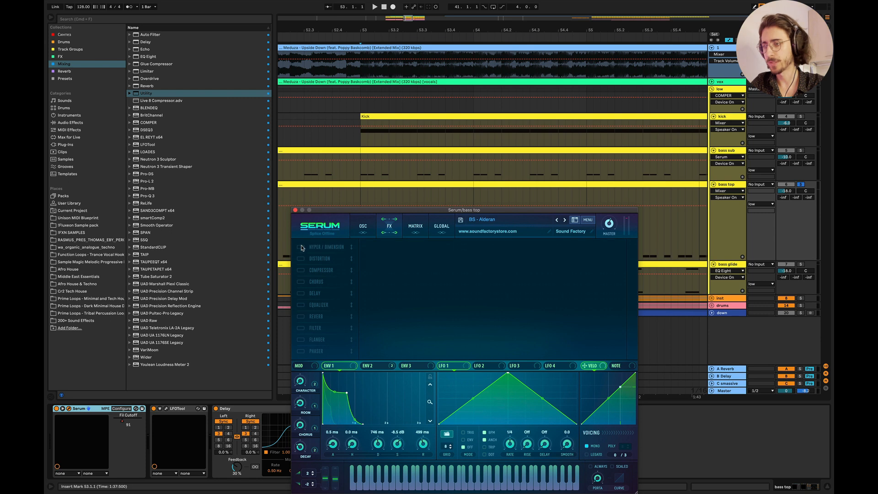
Play oscillator A's MB Saw wavetable on its own with oscillator B off, setting the filter cutoff to 83.
{"action": "left_click", "coordinate": [363, 226]}
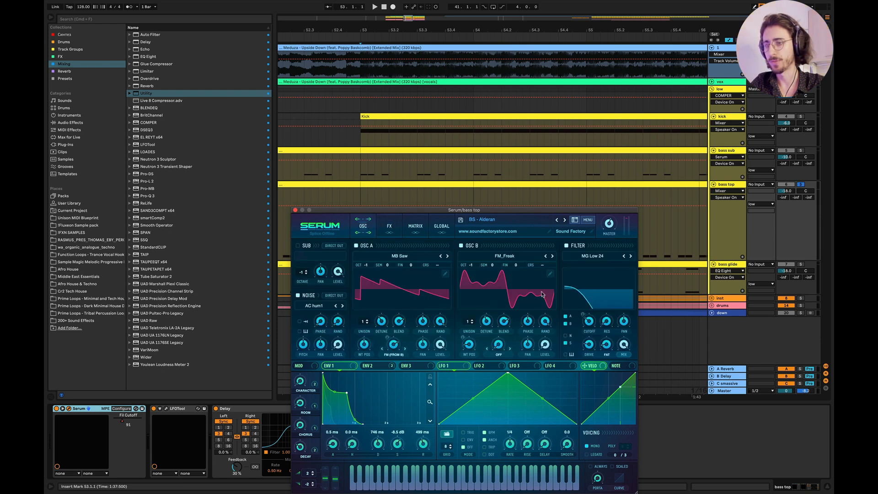
{"action": "left_click", "coordinate": [461, 246]}
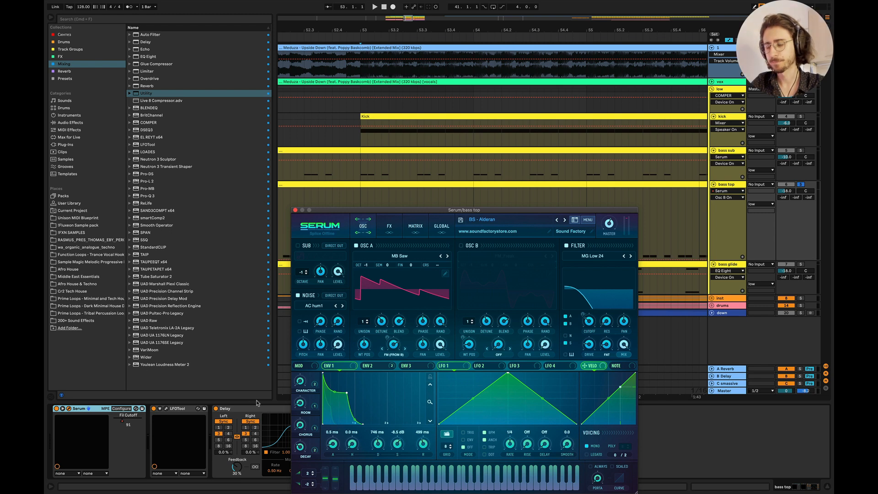
{"action": "left_click", "coordinate": [402, 260]}
{"action": "mouse_move", "coordinate": [397, 265]}
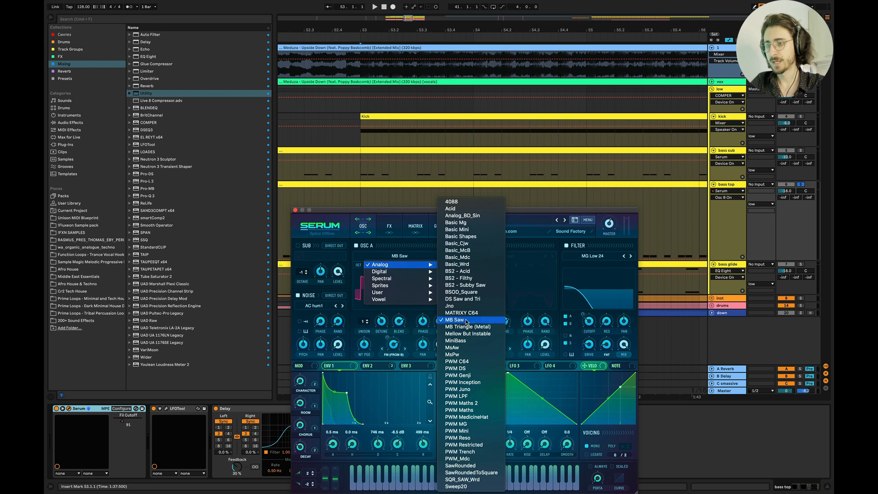
{"action": "left_click", "coordinate": [466, 320]}
{"action": "key", "text": "space"}
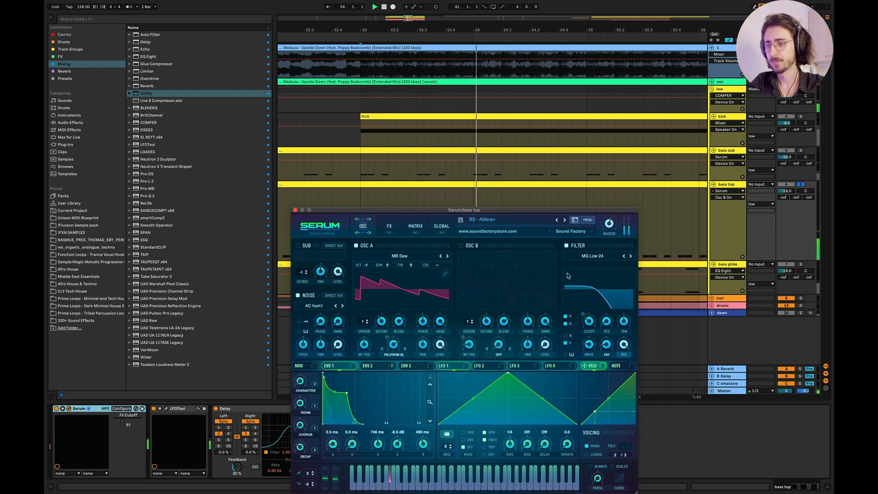
{"action": "mouse_move", "coordinate": [590, 322]}
{"action": "left_mouse_down"}
{"action": "mouse_move", "coordinate": [593, 305]}
{"action": "mouse_move", "coordinate": [594, 334]}
{"action": "left_mouse_up"}
Switch oscillator B on with the Digital wavetable FM_Freak and play while raising the filter cutoff to 234.
{"action": "left_click", "coordinate": [461, 246]}
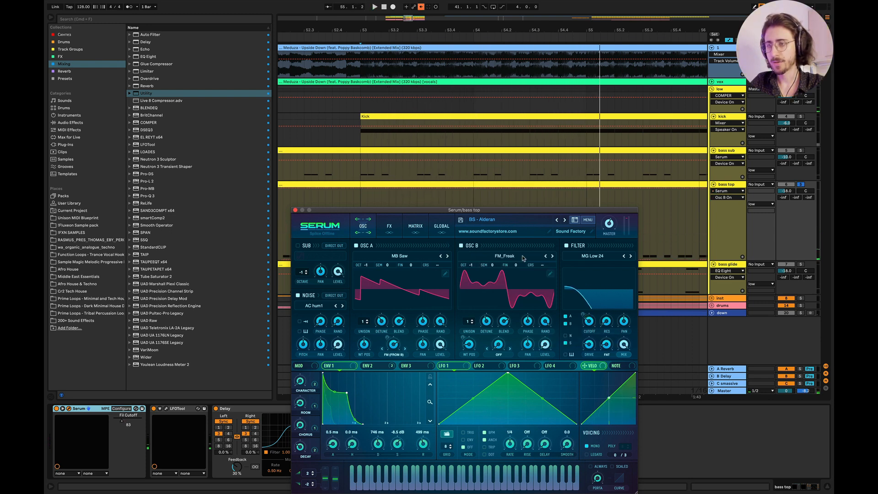
{"action": "left_click", "coordinate": [513, 258]}
{"action": "mouse_move", "coordinate": [491, 273]}
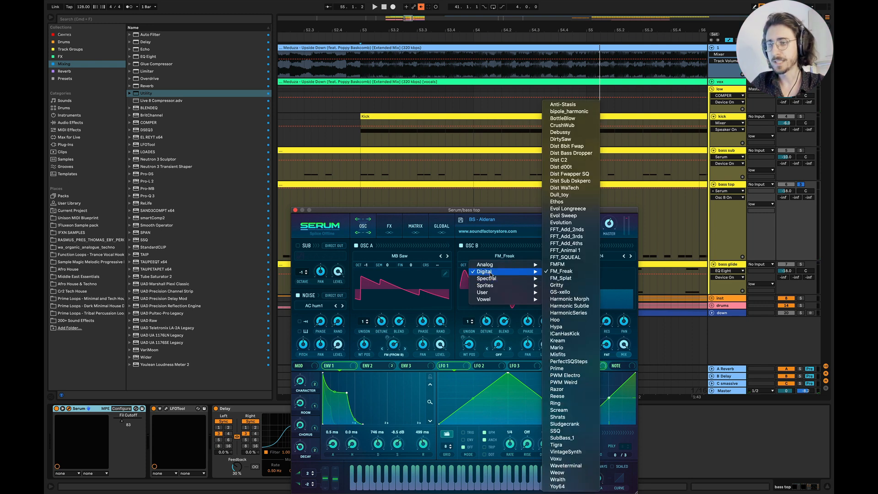
{"action": "left_click", "coordinate": [561, 273]}
{"action": "key", "text": "space"}
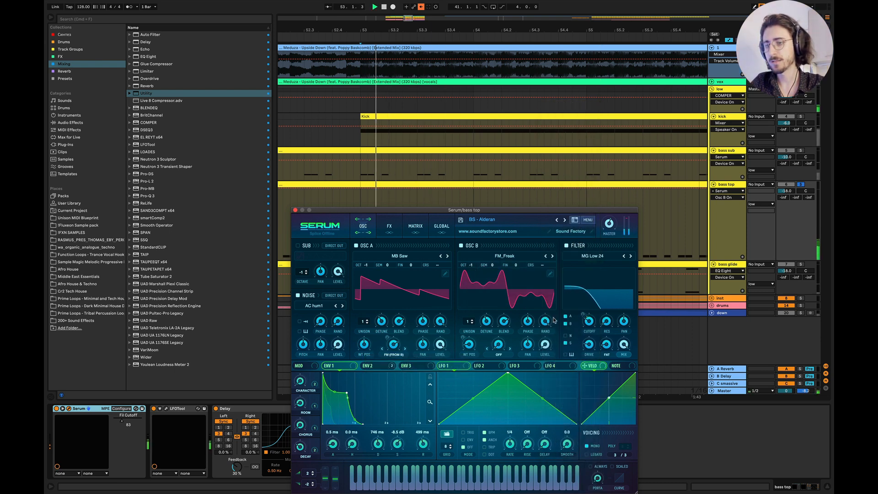
{"action": "left_click_drag", "start_coordinate": [588, 322], "coordinate": [585, 317]}
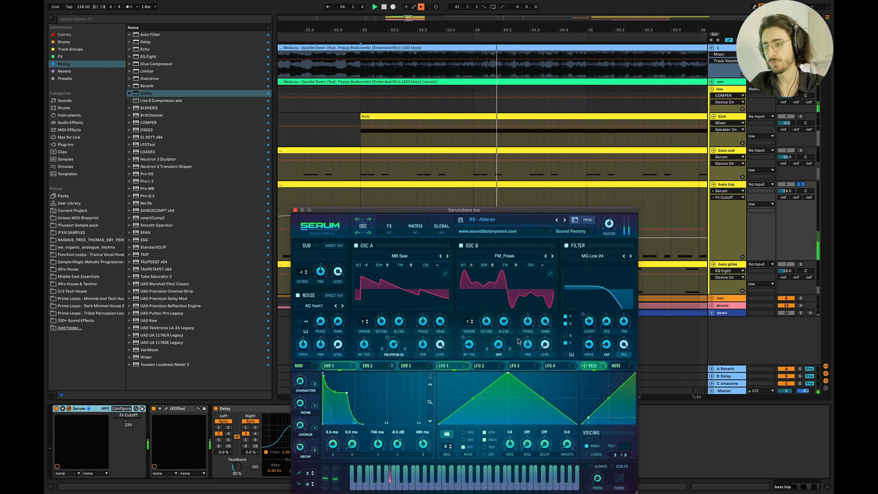
Shift oscillator B's wavetable position to a smoother, sine-like waveform and play the bass top.
{"action": "key", "text": "space"}
{"action": "left_click", "coordinate": [471, 349]}
{"action": "left_click_drag", "start_coordinate": [471, 349], "coordinate": [473, 337]}
{"action": "key", "text": "space"}
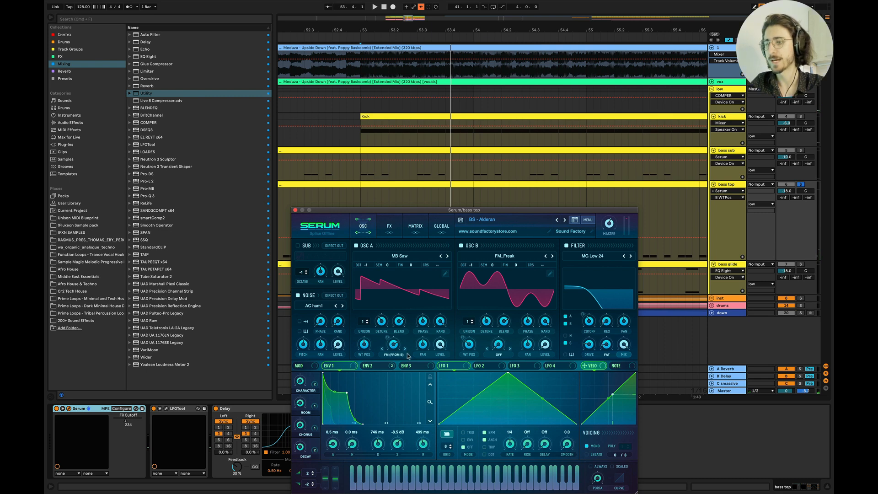
Examine oscillator A's FM (From B) warp, the MG Low 24 filter cutoff and the shapes of Env 2 and Env 1.
{"action": "left_click", "coordinate": [395, 346]}
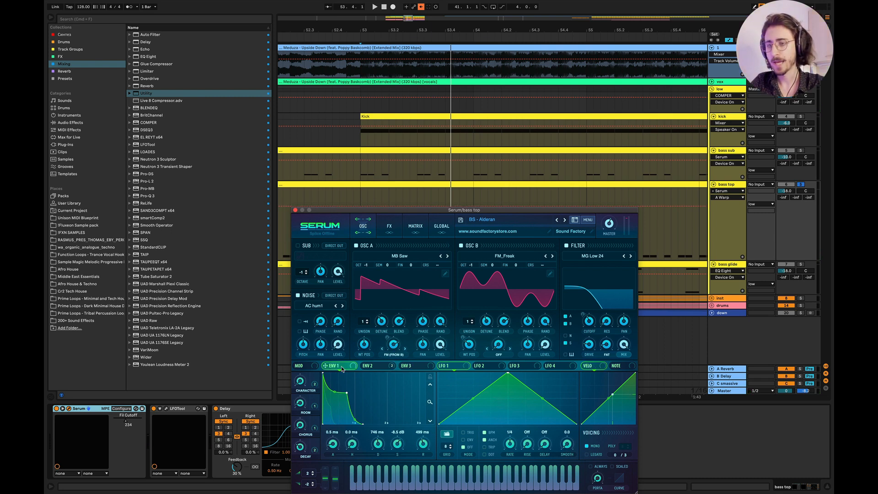
{"action": "left_click", "coordinate": [588, 323]}
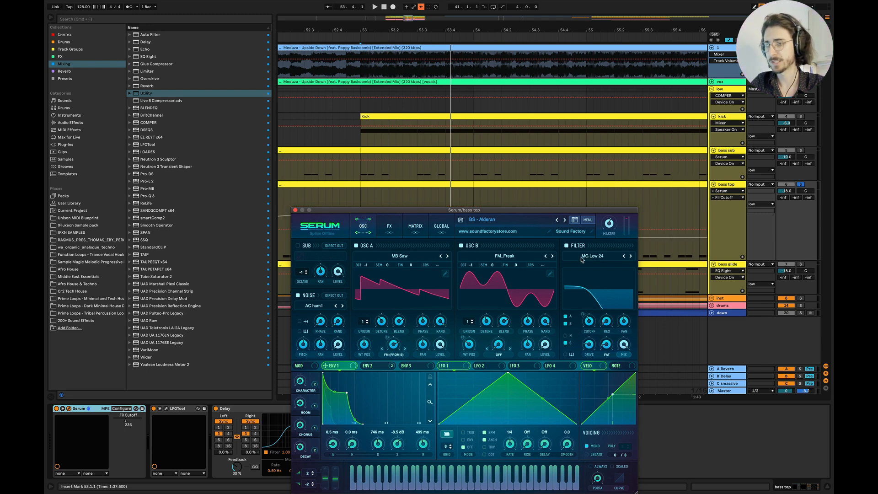
{"action": "left_click", "coordinate": [370, 367]}
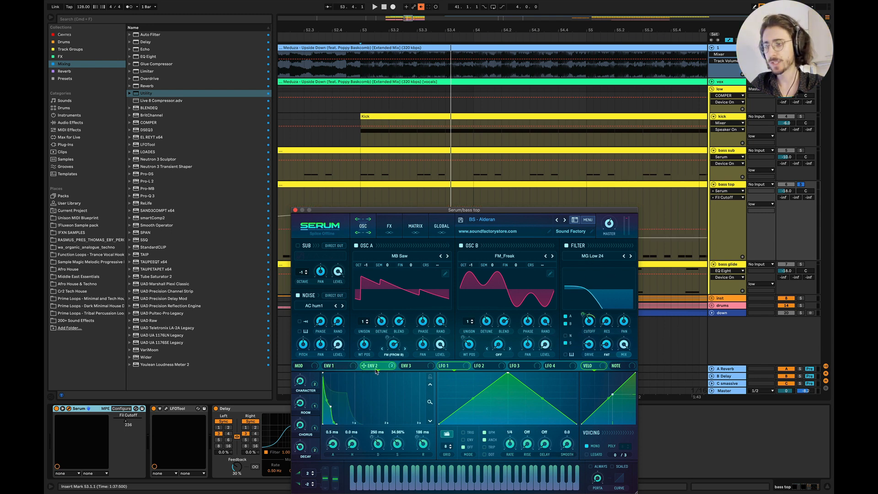
{"action": "left_click_drag", "start_coordinate": [428, 403], "coordinate": [429, 435]}
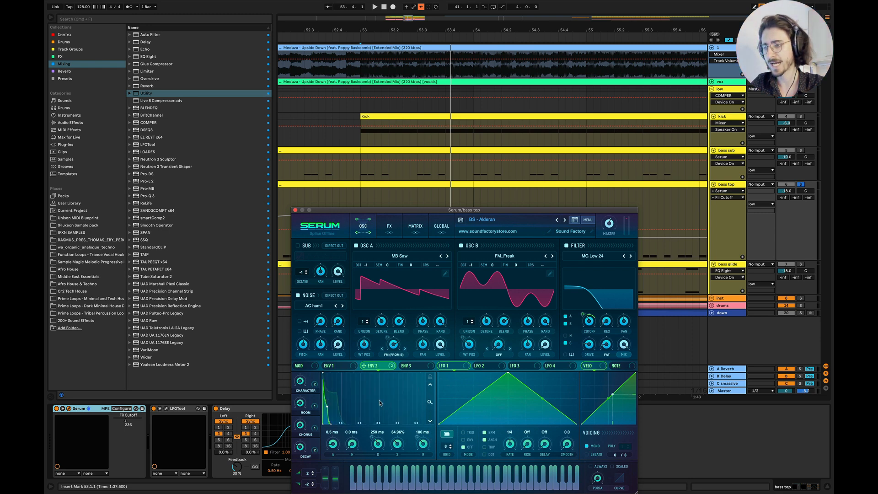
{"action": "left_click", "coordinate": [330, 366]}
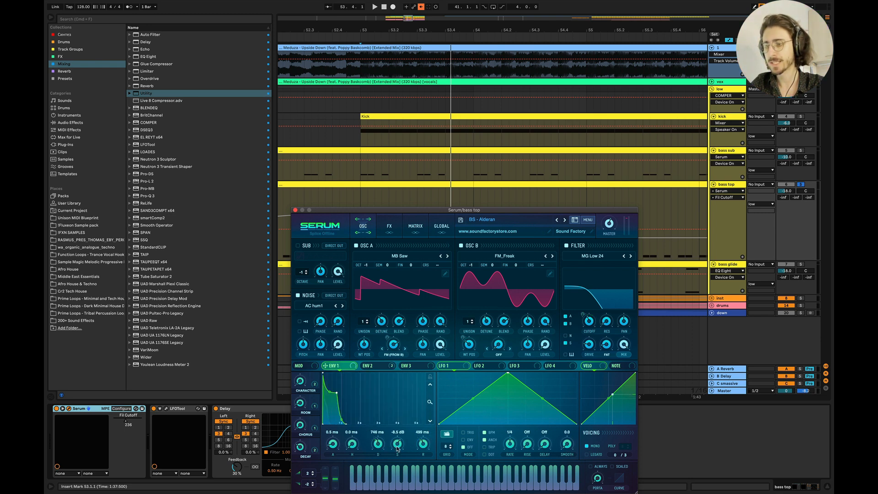
Examine the filter's drive and fat settings together with the Env 2 shape while playing the bass top.
{"action": "left_click", "coordinate": [376, 366]}
{"action": "left_click_drag", "start_coordinate": [428, 402], "coordinate": [434, 422]}
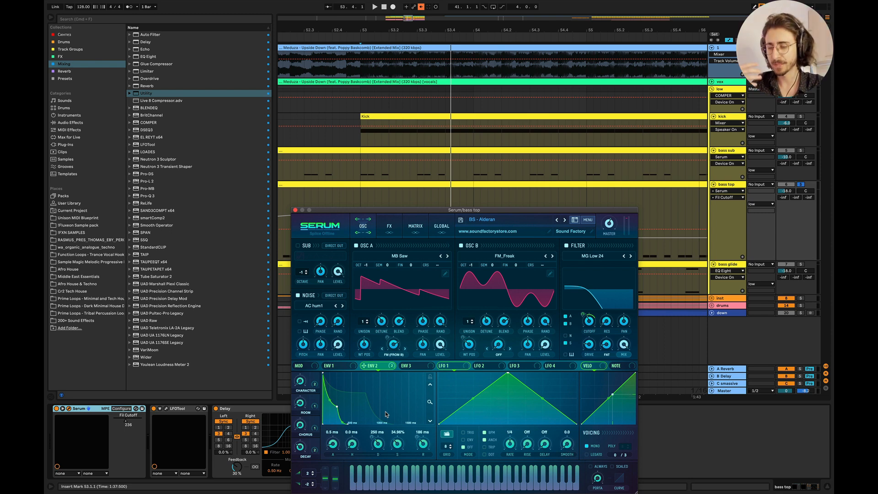
{"action": "key", "text": "space"}
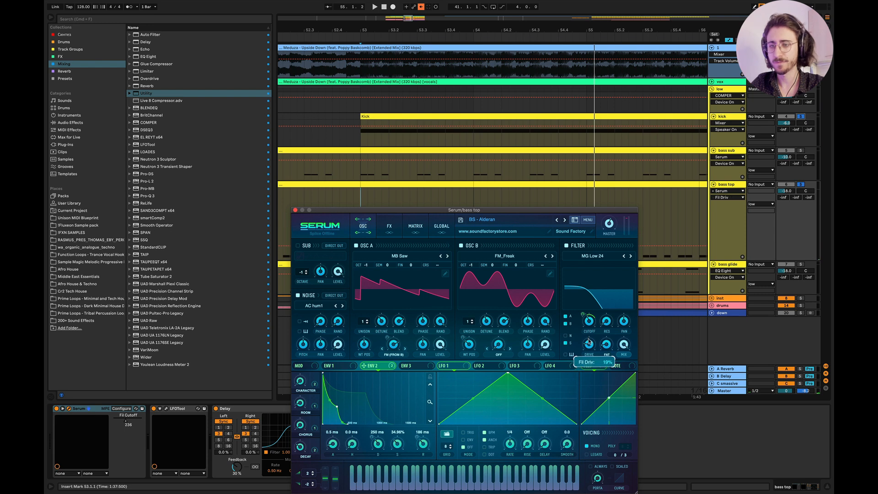
{"action": "left_click", "coordinate": [604, 345]}
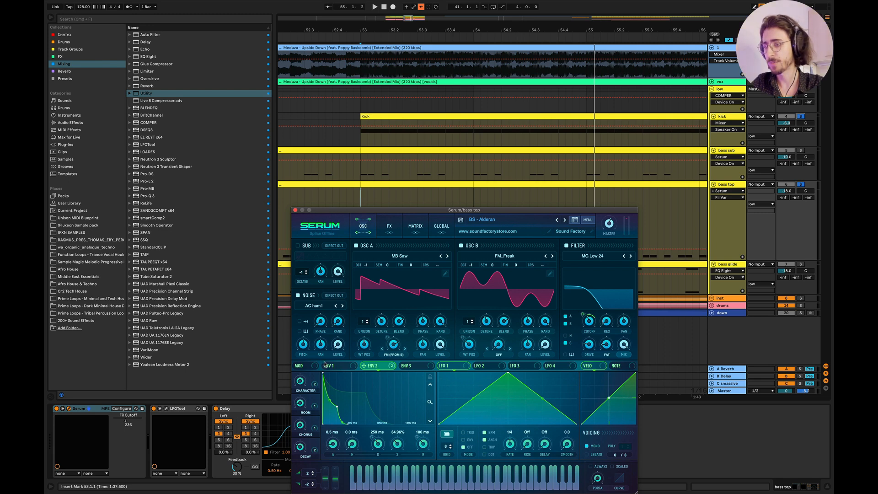
Switch on the bass top's Hyper/Dimension effect and play it, checking the Dimension mix.
{"action": "left_click", "coordinate": [389, 225]}
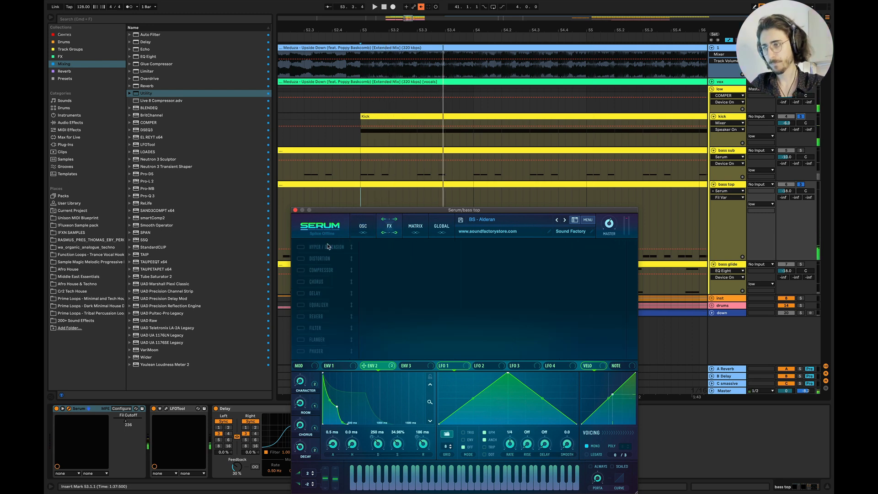
{"action": "left_click", "coordinate": [301, 247]}
{"action": "key", "text": "space"}
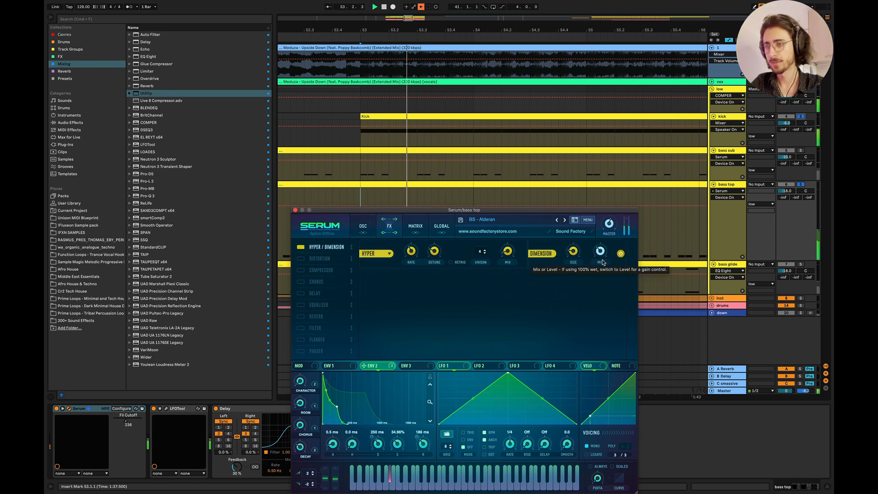
{"action": "left_click", "coordinate": [600, 254]}
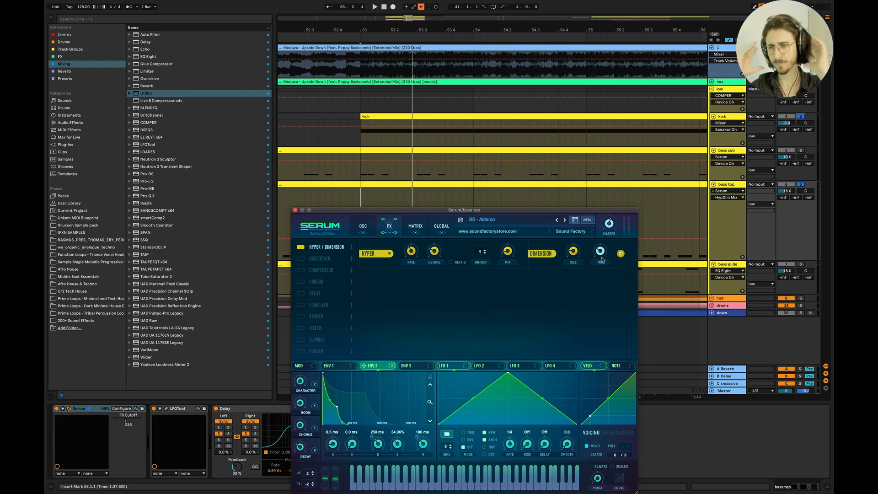
{"action": "mouse_move", "coordinate": [599, 257]}
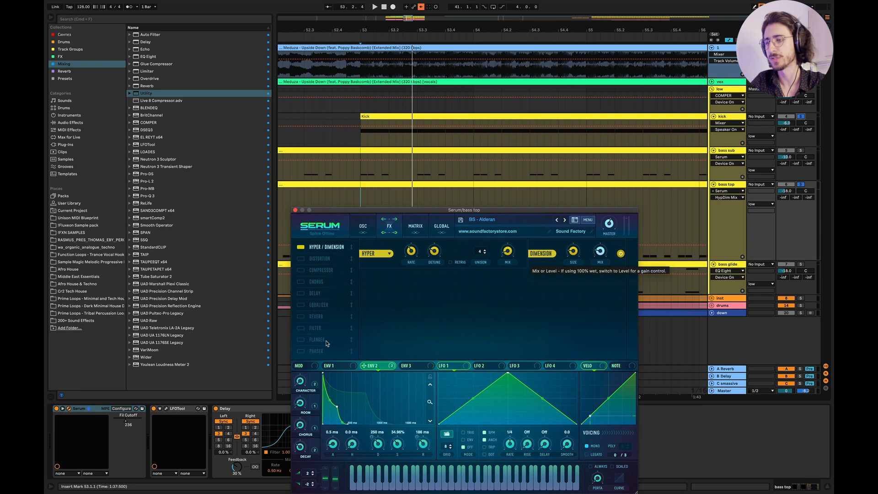
Switch on the Tube distortion and the multiband compressor in turn, playing the bass top with each one added.
{"action": "left_click", "coordinate": [302, 260]}
{"action": "key", "text": "space"}
{"action": "left_click", "coordinate": [545, 282]}
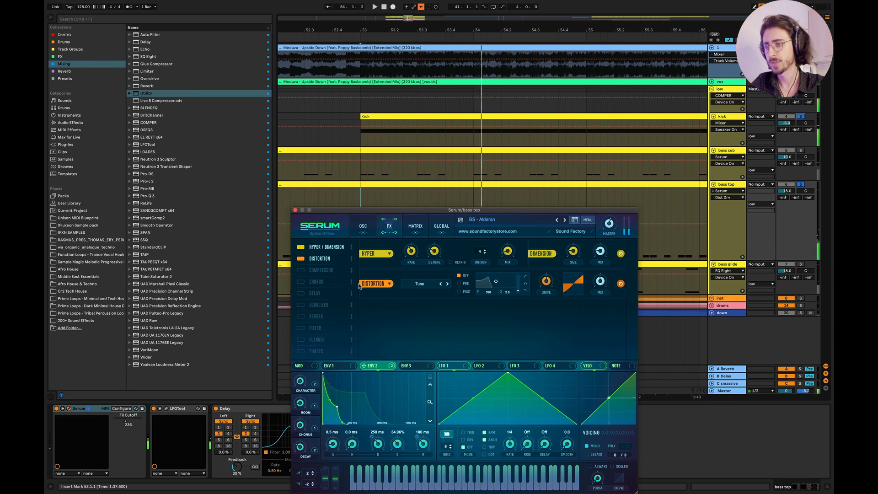
{"action": "left_click", "coordinate": [301, 270]}
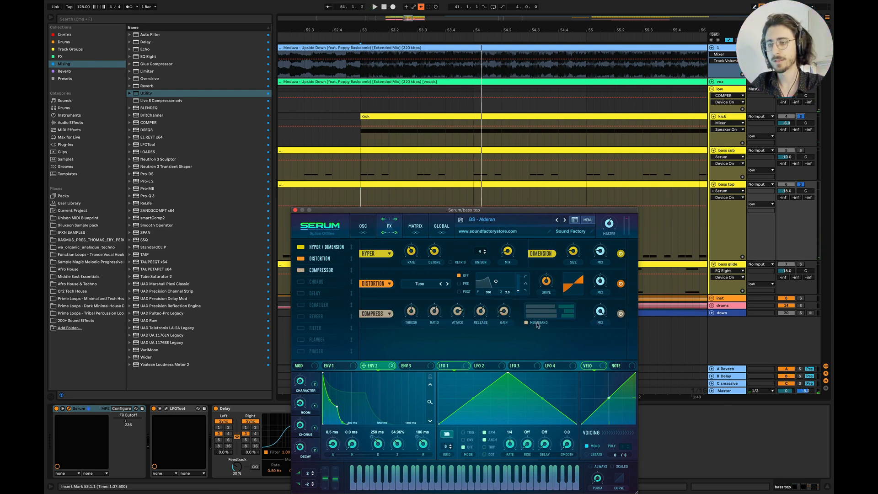
{"action": "key", "text": "space"}
{"action": "key", "text": "space"}
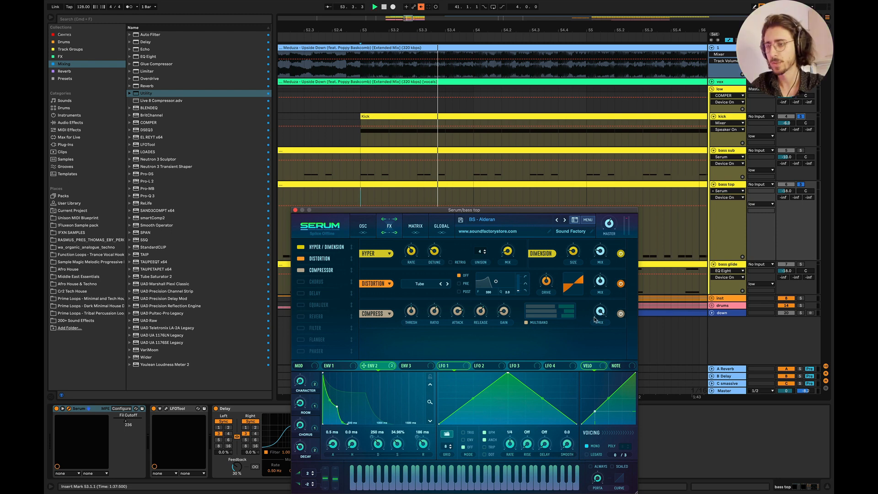
Compare the processed bass top with oscillator B switched off and on again, and check oscillator B's level.
{"action": "left_click", "coordinate": [362, 226]}
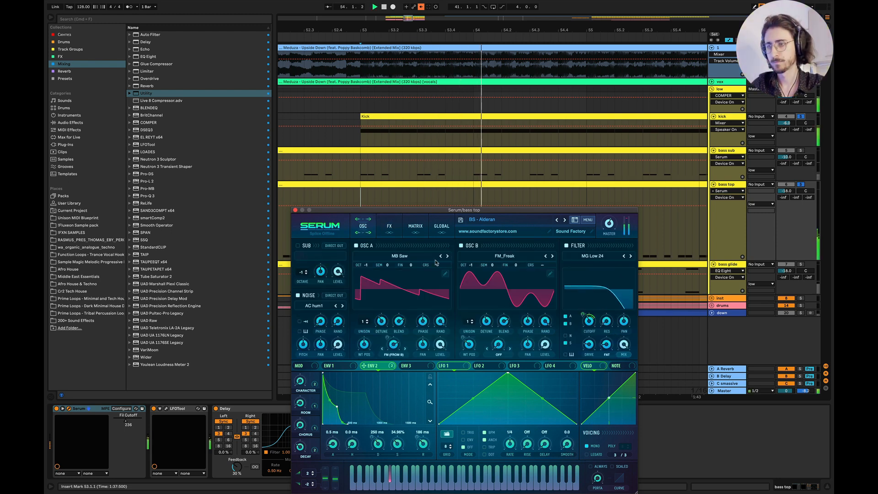
{"action": "left_click", "coordinate": [461, 246]}
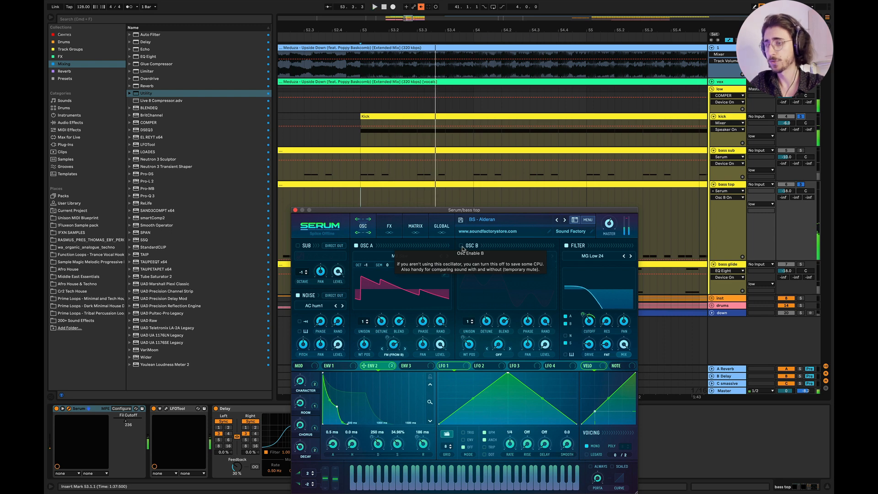
{"action": "left_click", "coordinate": [461, 245]}
{"action": "left_click", "coordinate": [390, 227]}
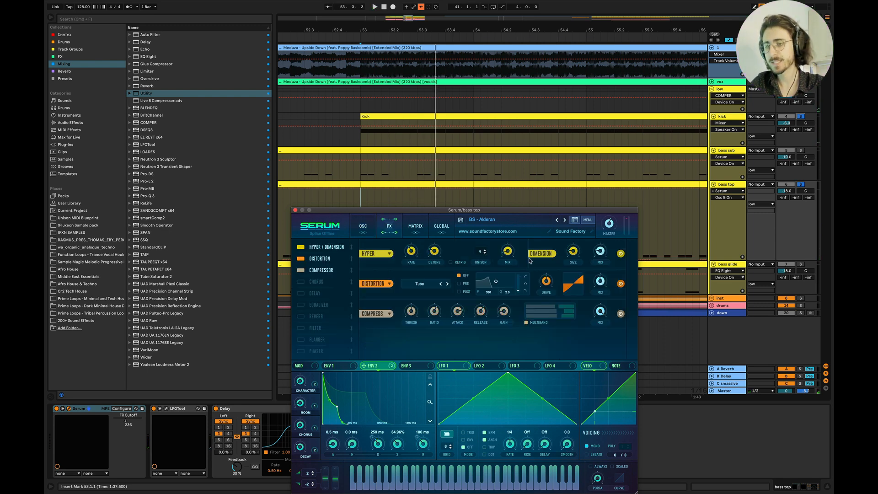
{"action": "key", "text": "space"}
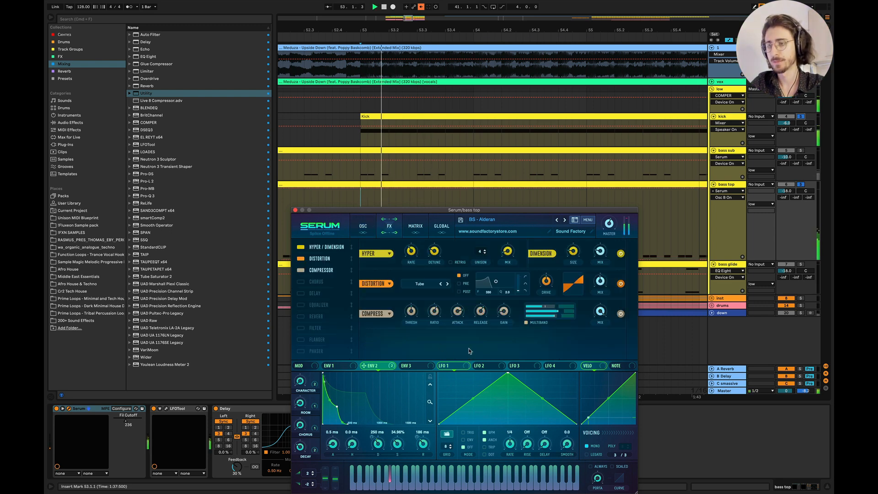
{"action": "key", "text": "space"}
{"action": "key", "text": "space"}
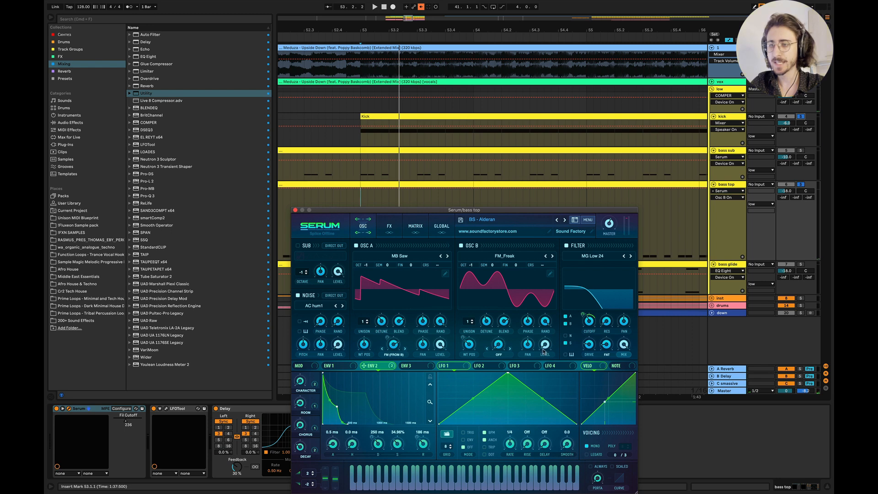
{"action": "left_click", "coordinate": [542, 344]}
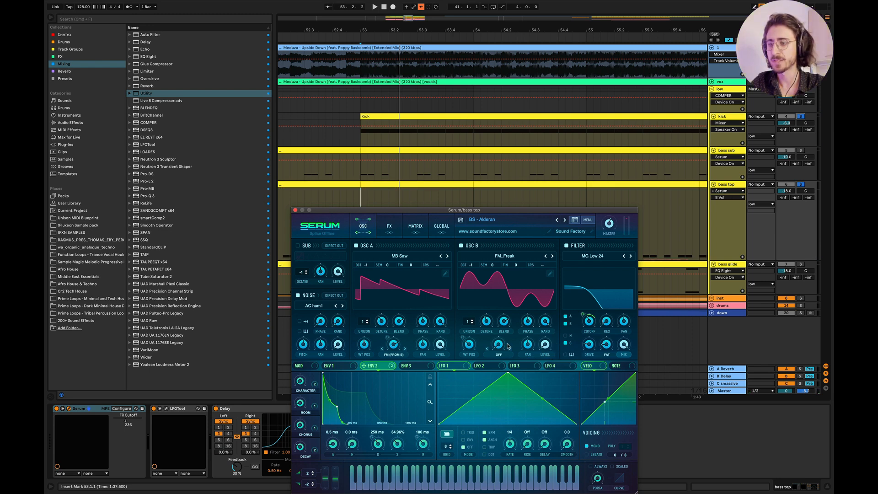
Switch on the chorus effect and set its mix to 25% while playing the bass top.
{"action": "left_click", "coordinate": [388, 227]}
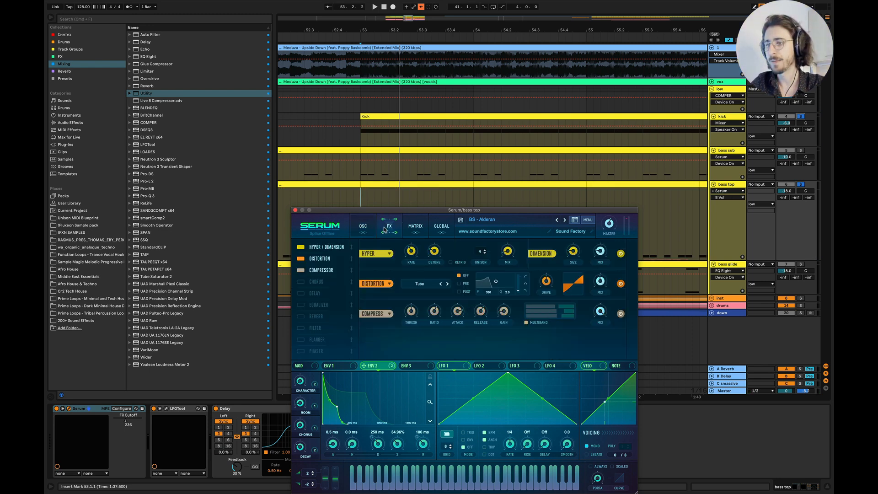
{"action": "left_click", "coordinate": [301, 282]}
{"action": "key", "text": "space"}
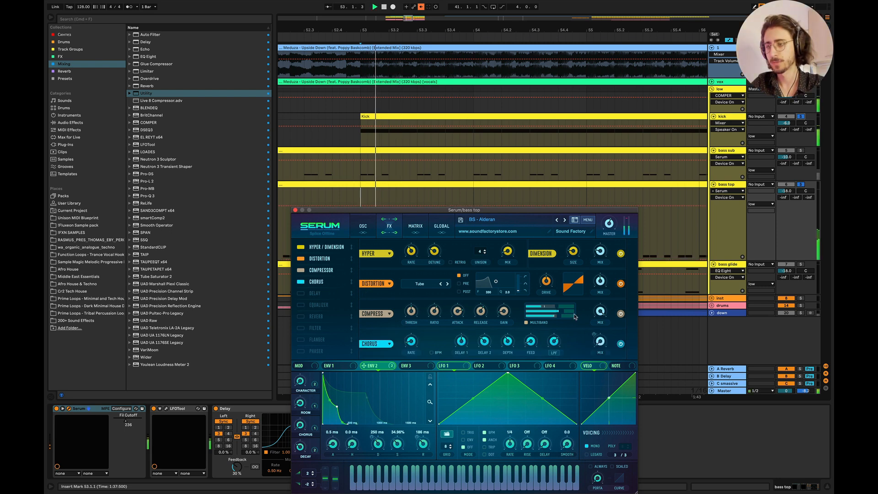
{"action": "mouse_move", "coordinate": [601, 343]}
{"action": "left_mouse_down"}
{"action": "mouse_move", "coordinate": [603, 314]}
{"action": "mouse_move", "coordinate": [604, 329]}
{"action": "left_mouse_up"}
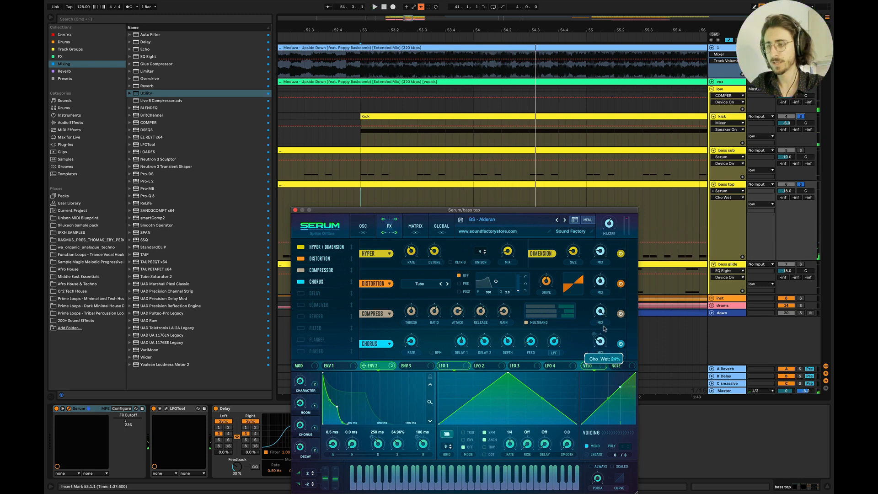
{"action": "key", "text": "space"}
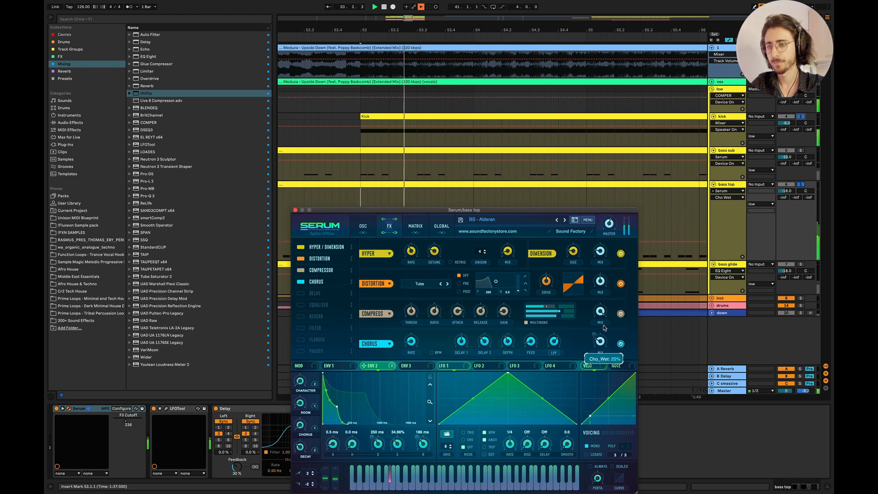
Switch on the ping-pong delay effect and raise the distortion's filter frequency.
{"action": "left_click", "coordinate": [300, 293]}
{"action": "left_click_drag", "start_coordinate": [488, 292], "coordinate": [490, 274]}
{"action": "left_click_drag", "start_coordinate": [638, 328], "coordinate": [635, 356]}
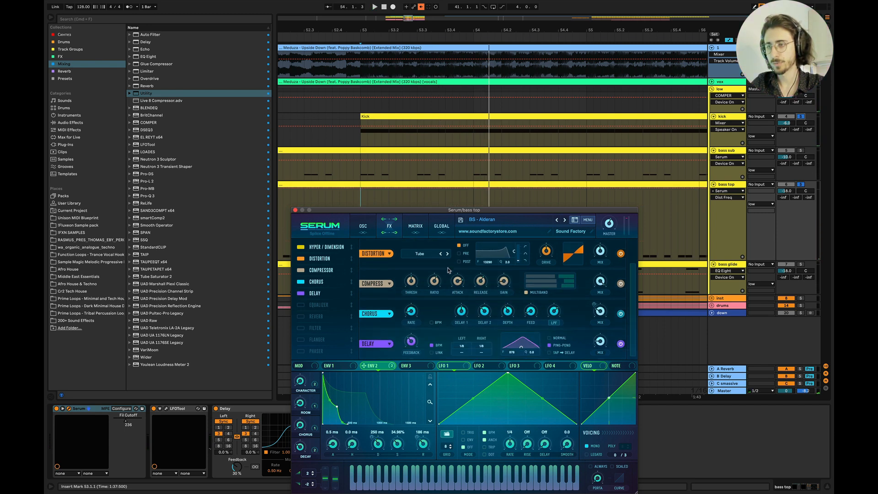
Set the compressor's release to 144.3 ms during playback and bypass the delay effect.
{"action": "key", "text": "space"}
{"action": "left_click_drag", "start_coordinate": [478, 286], "coordinate": [483, 311]}
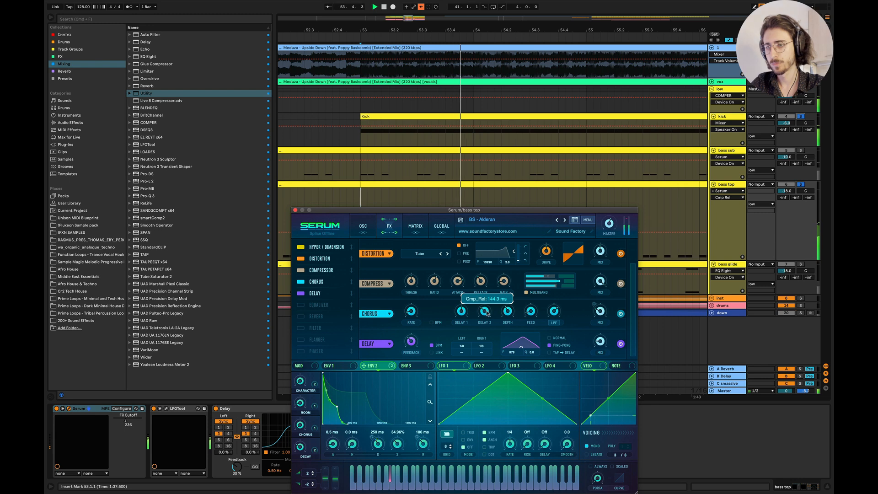
{"action": "key", "text": "space"}
{"action": "left_click", "coordinate": [620, 344]}
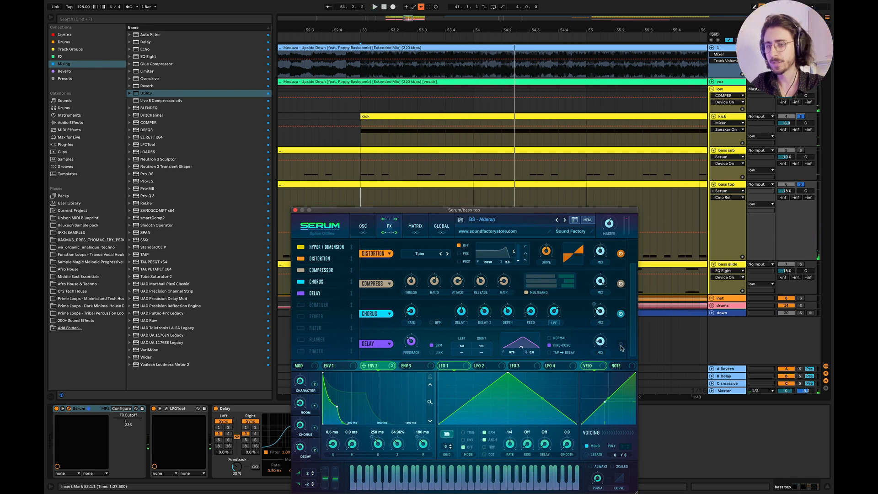
Try the equalizer and the reverb on the bass top in turn, switching each one off again.
{"action": "left_click", "coordinate": [301, 304]}
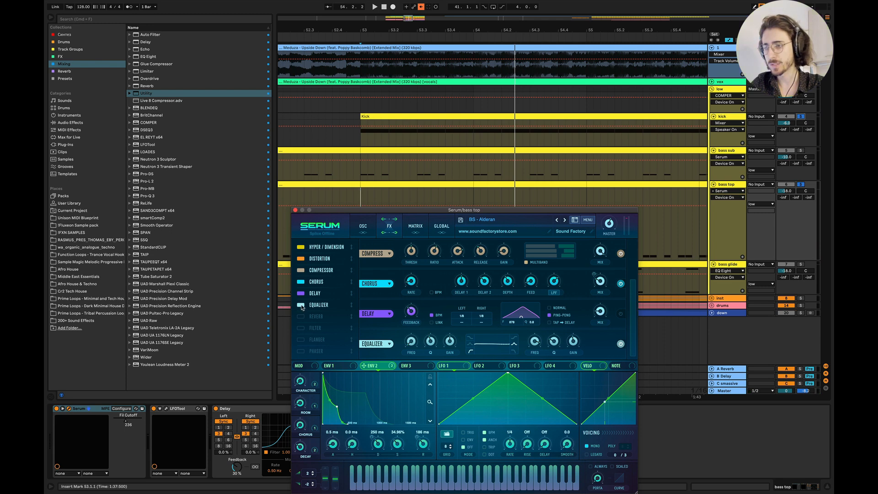
{"action": "key", "text": "space"}
{"action": "left_click", "coordinate": [301, 305]}
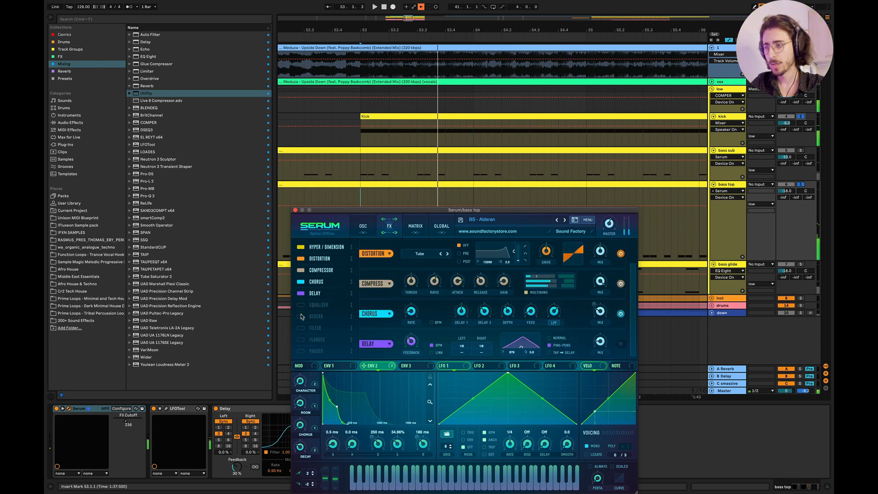
{"action": "left_click", "coordinate": [301, 317]}
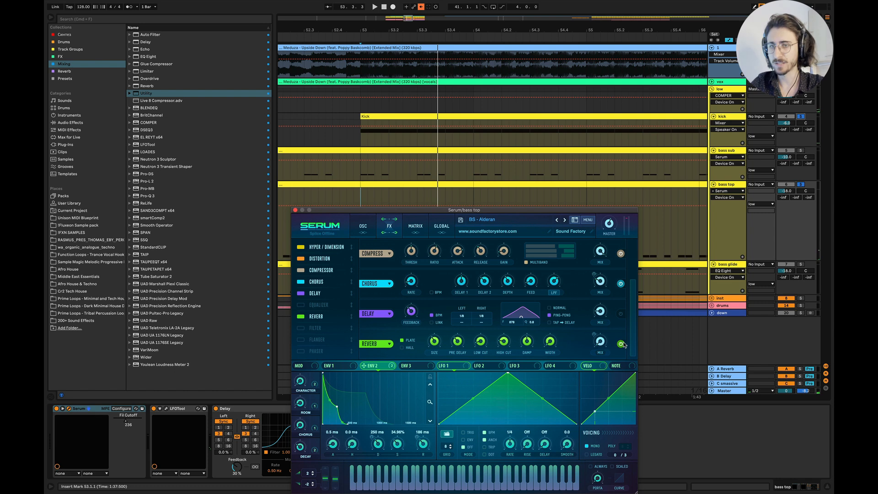
{"action": "key", "text": "space"}
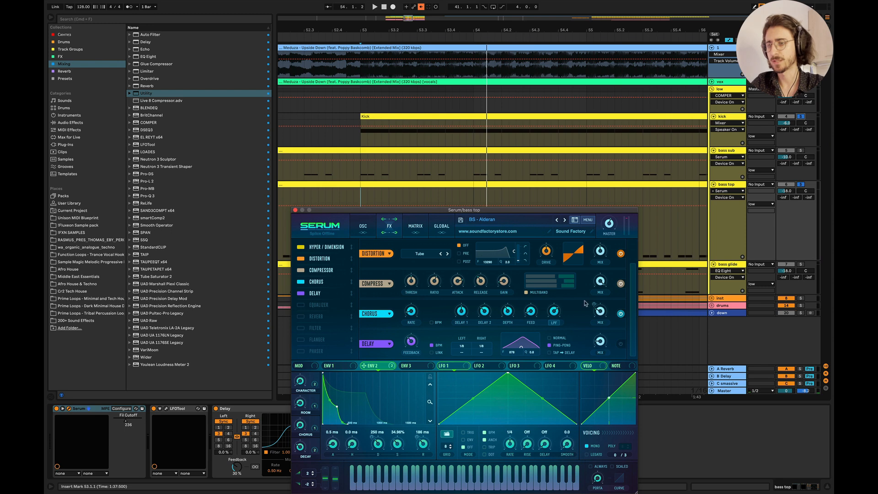
Close the bass top's Serum window, fold the low group and play it from bar 53.
{"action": "left_click", "coordinate": [295, 210]}
{"action": "scroll", "coordinate": [485, 226], "scroll_direction": "down", "scroll_amount": 5}
{"action": "scroll", "coordinate": [485, 227], "scroll_direction": "right", "scroll_amount": 5}
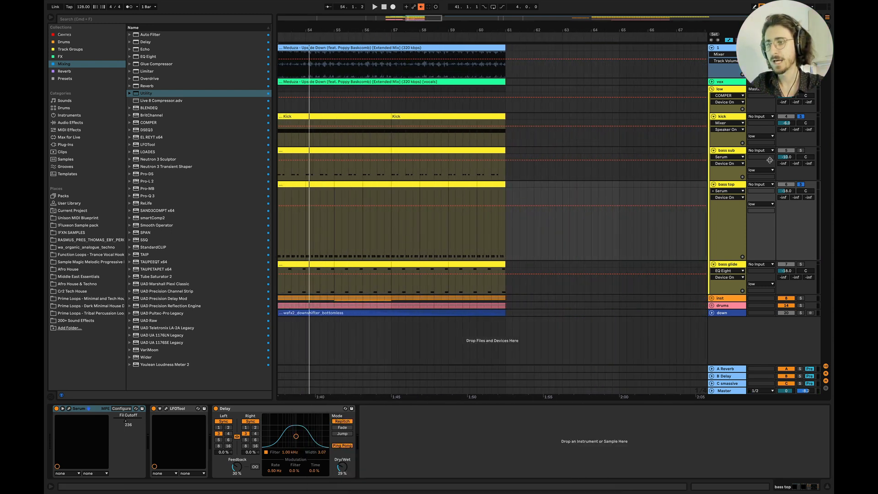
{"action": "left_click", "coordinate": [785, 89]}
{"action": "left_click", "coordinate": [712, 89]}
{"action": "key", "text": "space"}
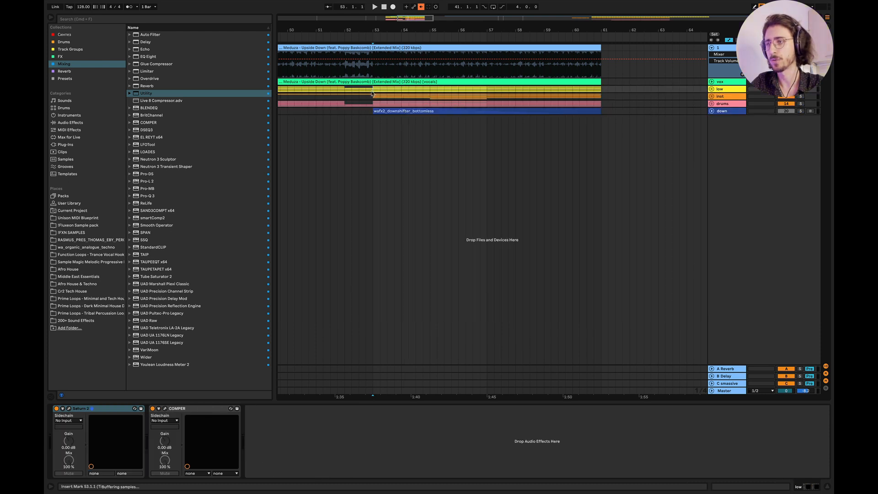
Unfold the low group and collapse its kick and bass sub tracks, leaving the bass top track selected.
{"action": "left_click", "coordinate": [712, 88]}
{"action": "left_click", "coordinate": [727, 179]}
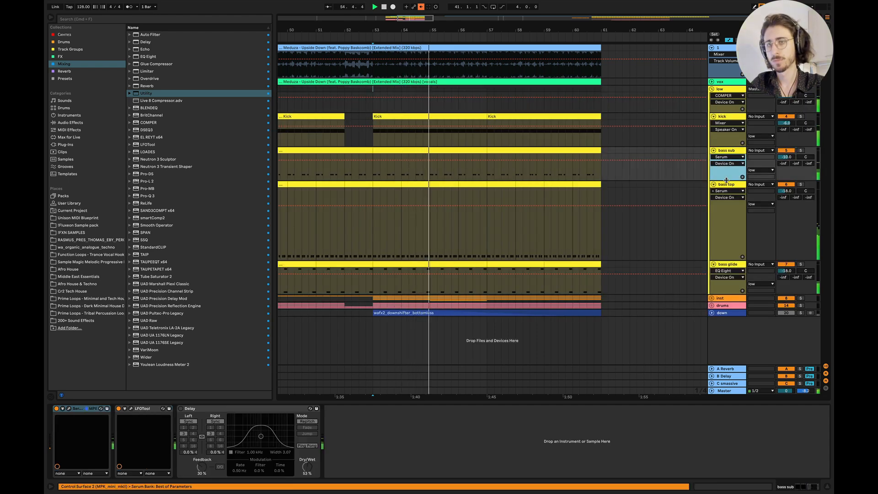
{"action": "left_click", "coordinate": [713, 116]}
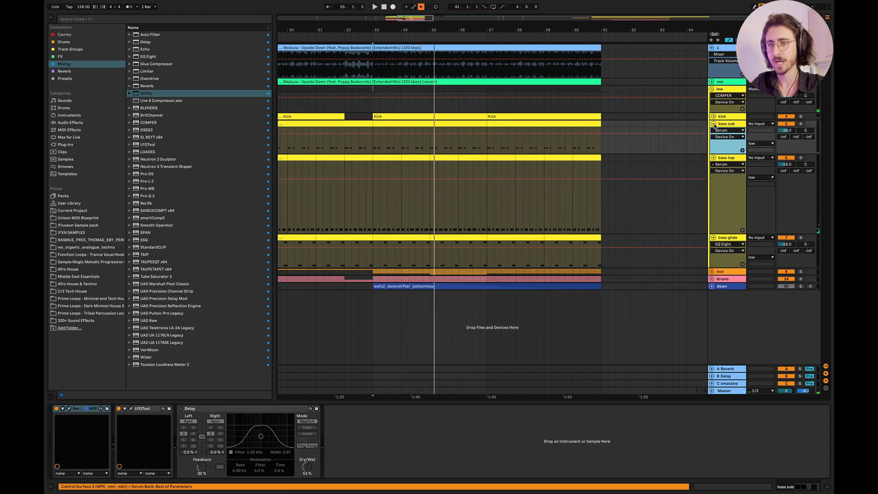
{"action": "left_click", "coordinate": [714, 123]}
{"action": "left_click", "coordinate": [681, 150]}
{"action": "scroll", "coordinate": [391, 187], "scroll_direction": "up", "scroll_amount": 3}
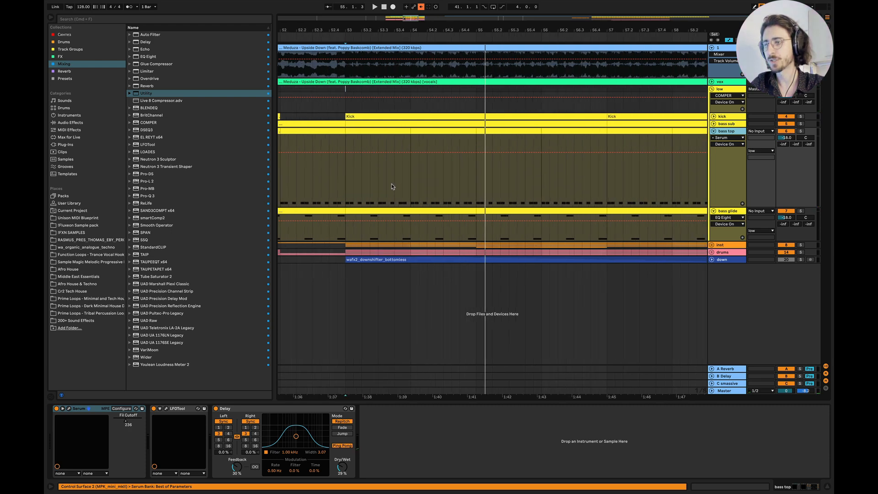
Open LFOTool on the bass top and examine its sidechain curve and volume routing during playback.
{"action": "left_click", "coordinate": [167, 411]}
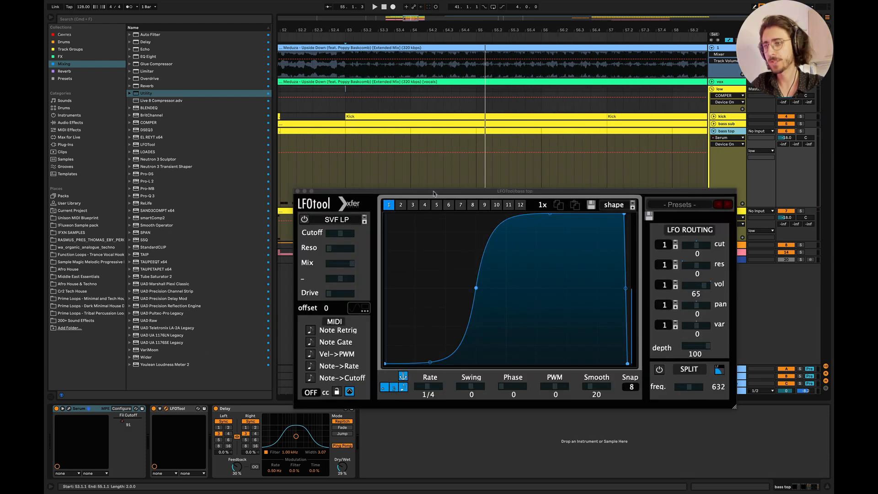
{"action": "left_click_drag", "start_coordinate": [438, 191], "coordinate": [423, 249]}
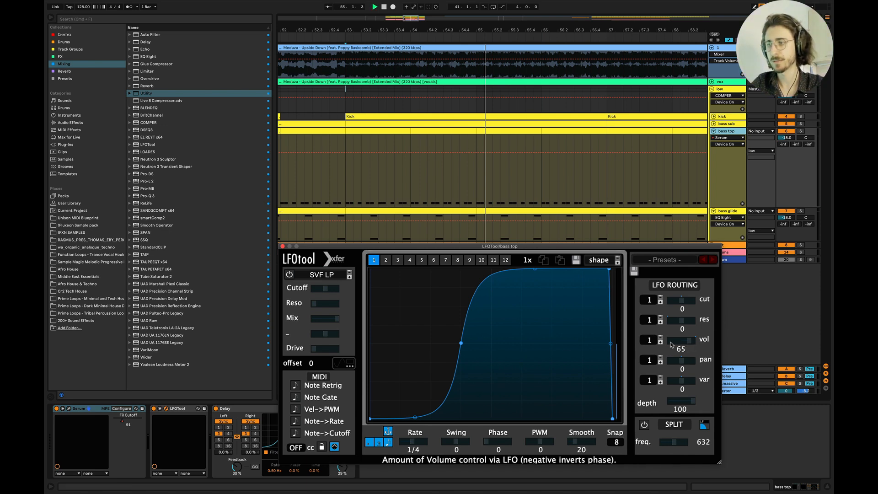
{"action": "mouse_move", "coordinate": [334, 331]}
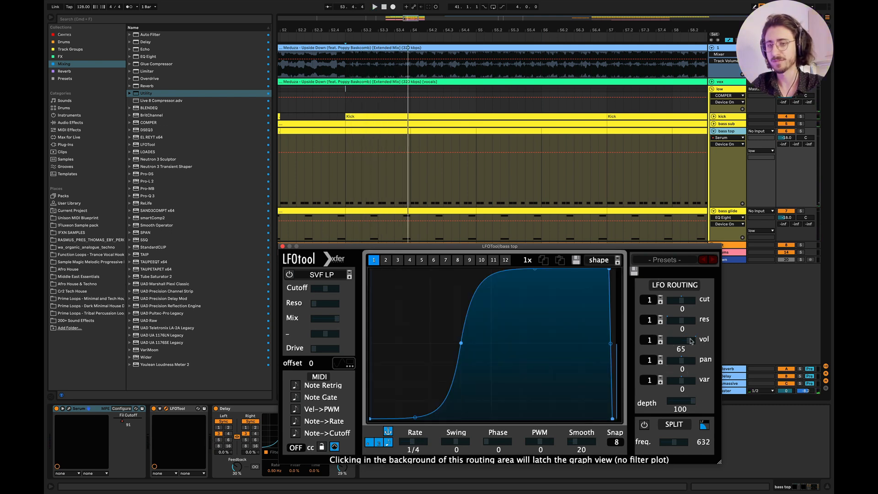
Try the bass top's LFOTool volume routing at 100 during playback, return it to 65 and close the plugin window.
{"action": "left_click_drag", "start_coordinate": [681, 341], "coordinate": [693, 340]}
{"action": "key", "text": "space"}
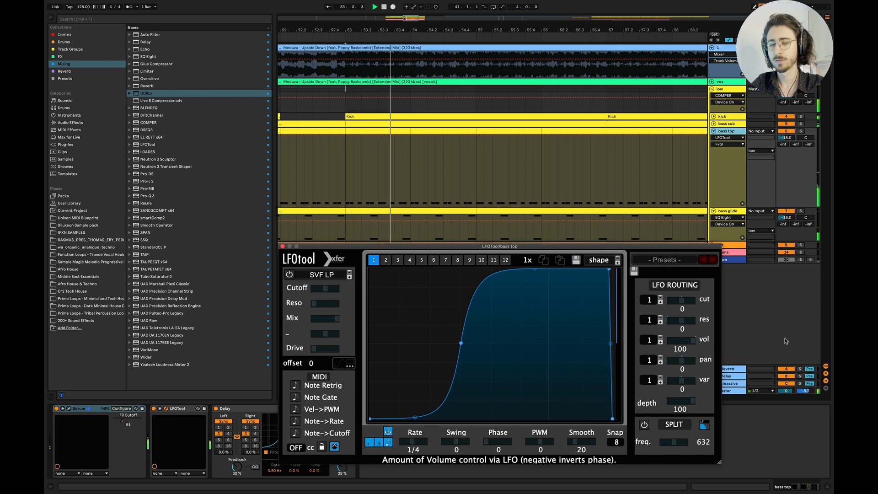
{"action": "left_click_drag", "start_coordinate": [696, 341], "coordinate": [693, 347]}
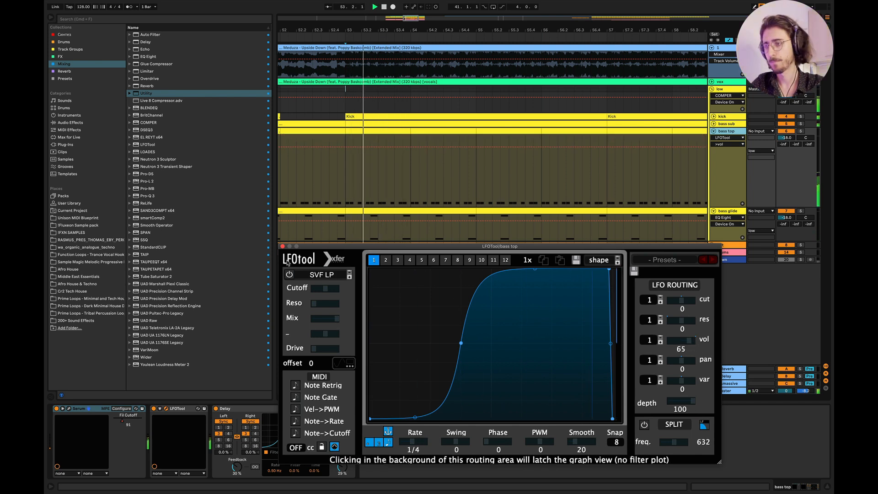
{"action": "key", "text": "super+alt+p"}
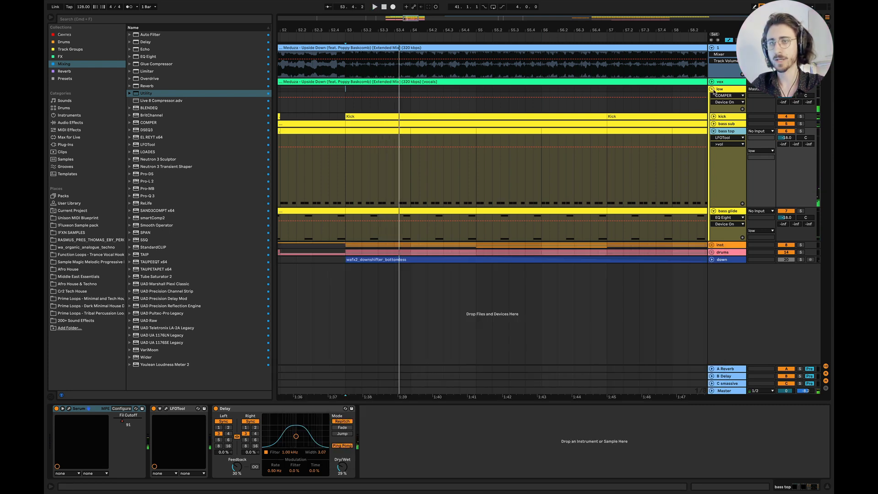
Fold and select the low group, and examine its Saturn 2 saturation during playback.
{"action": "left_click", "coordinate": [712, 90]}
{"action": "left_click", "coordinate": [730, 90]}
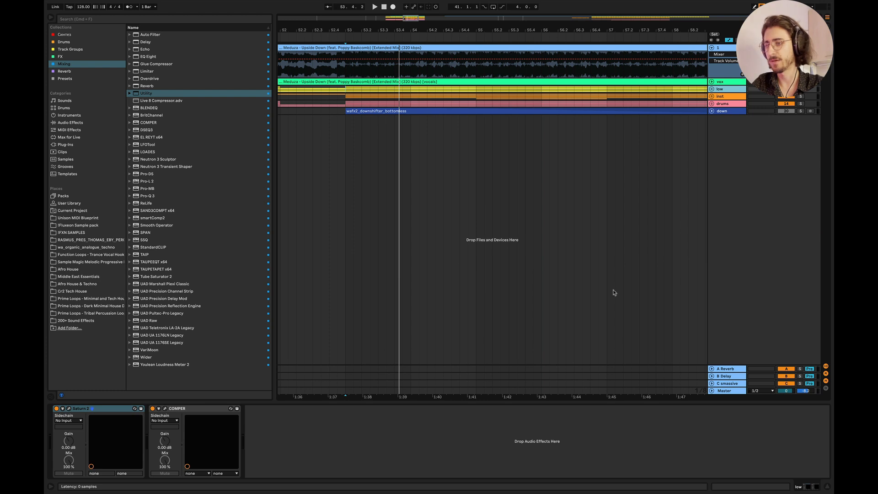
{"action": "key", "text": "super+alt+p"}
{"action": "key", "text": "space"}
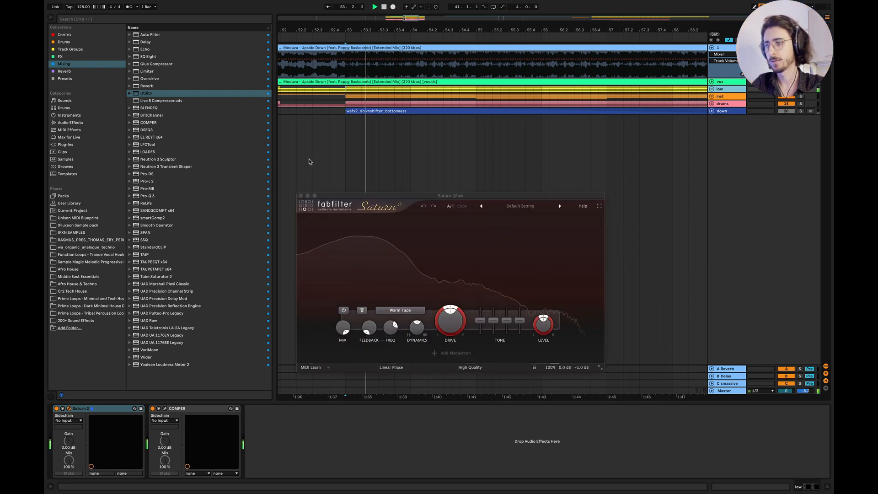
{"action": "key", "text": "super+alt+p"}
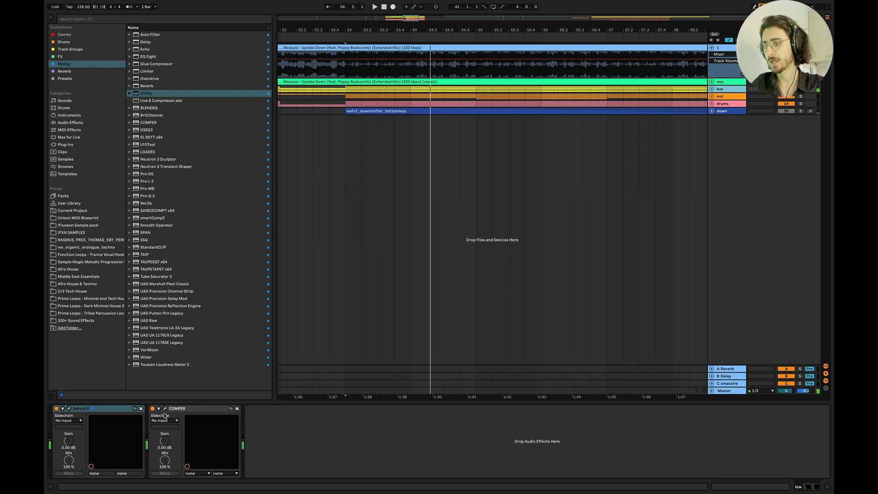
Open COMPER on the low group, compare playback with its power off and on, and close the plugin window.
{"action": "key", "text": "super+alt+p"}
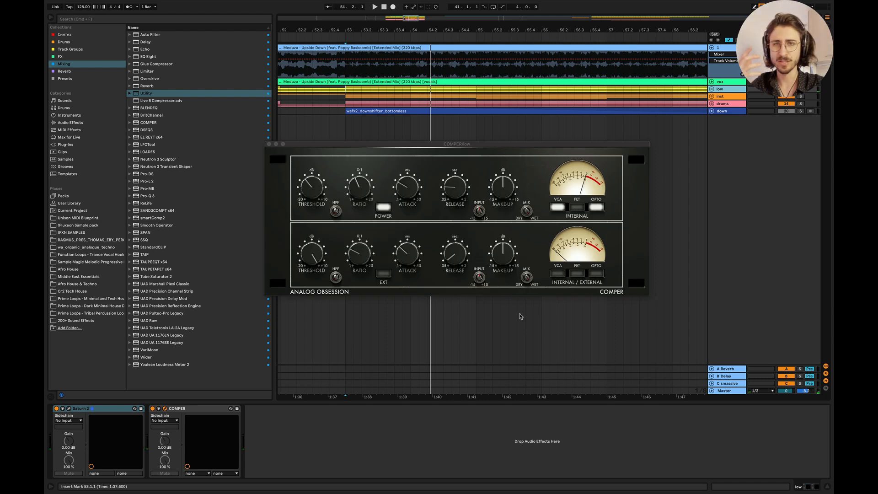
{"action": "key", "text": "space"}
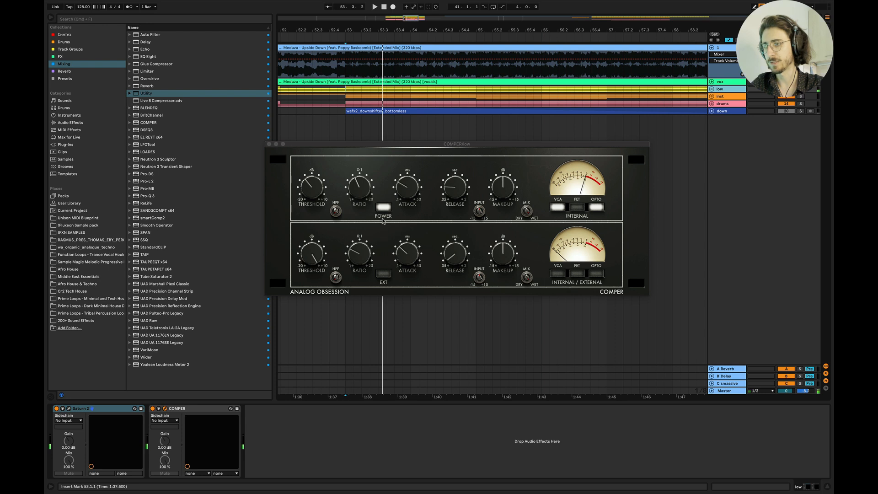
{"action": "left_click", "coordinate": [384, 208]}
{"action": "key", "text": "space"}
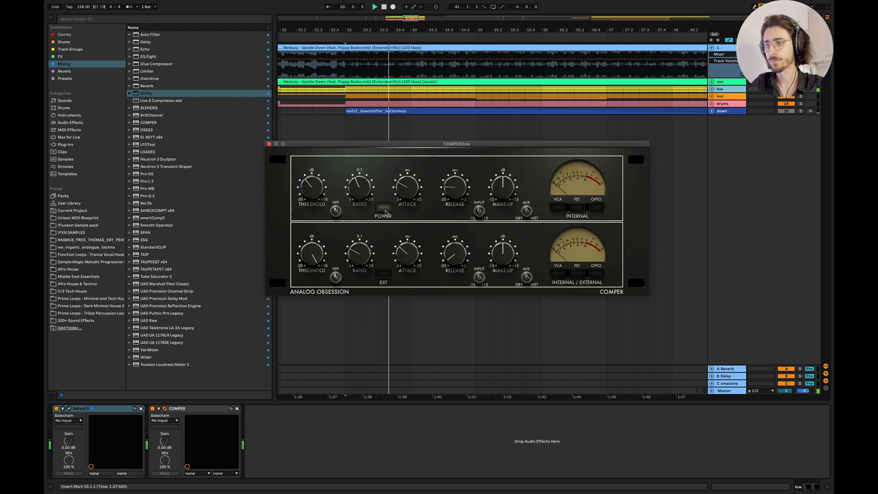
{"action": "left_click", "coordinate": [384, 208]}
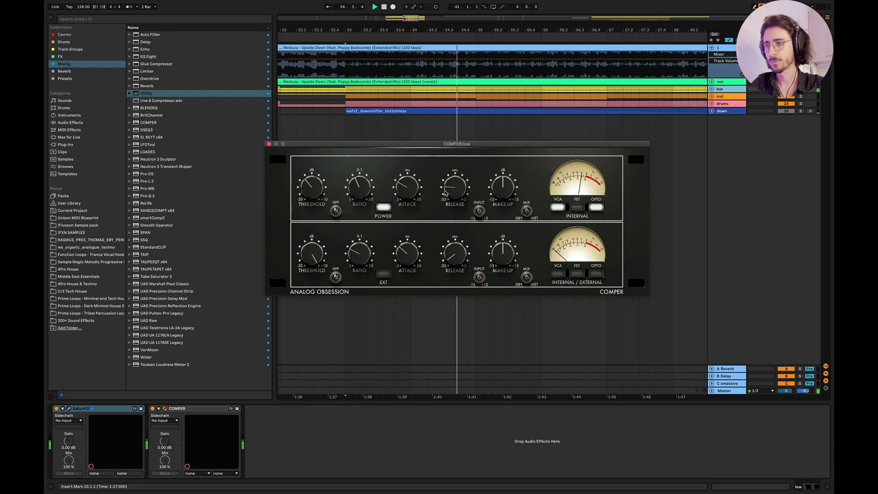
{"action": "mouse_move", "coordinate": [404, 189]}
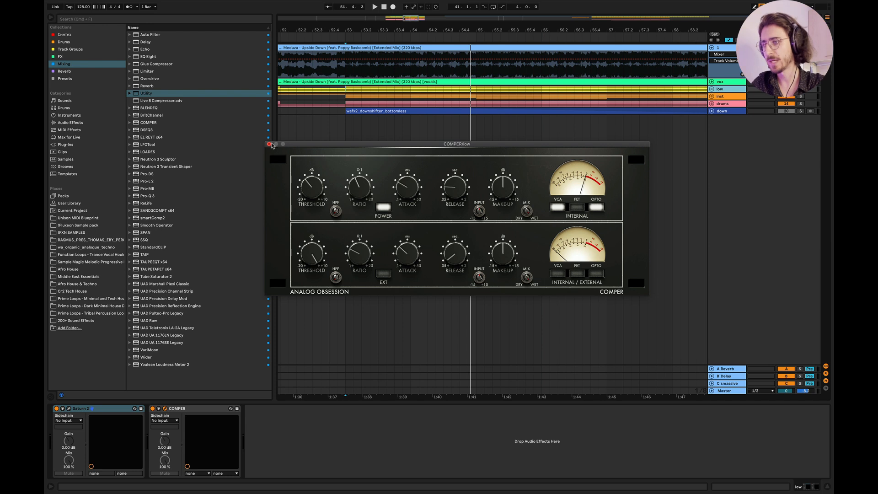
{"action": "left_click", "coordinate": [269, 144]}
Unfold the inst group and expand its lead track to show the notes around bar 53.
{"action": "left_click", "coordinate": [711, 97]}
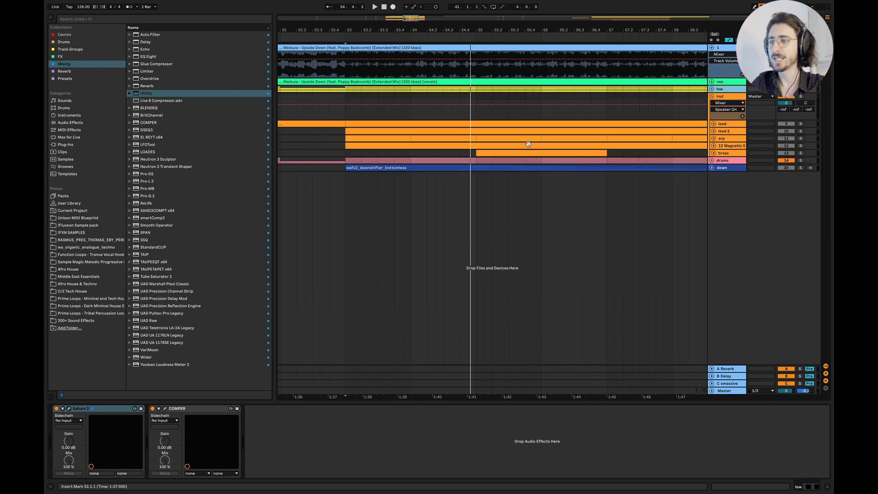
{"action": "key", "text": "minus"}
{"action": "key", "text": "minus"}
{"action": "key", "text": "minus"}
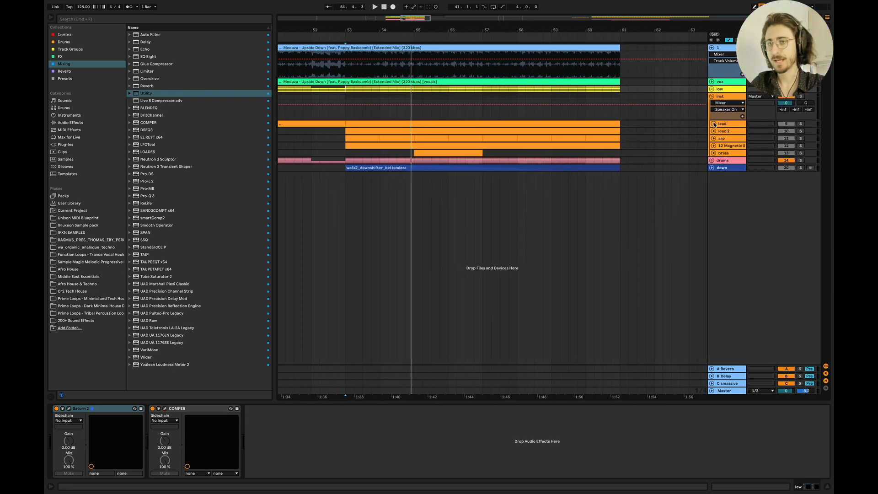
{"action": "left_click", "coordinate": [714, 124]}
{"action": "scroll", "coordinate": [458, 142], "scroll_direction": "left", "scroll_amount": 2}
{"action": "scroll", "coordinate": [419, 182], "scroll_direction": "down", "scroll_amount": 2}
{"action": "scroll", "coordinate": [419, 182], "scroll_direction": "left", "scroll_amount": 1}
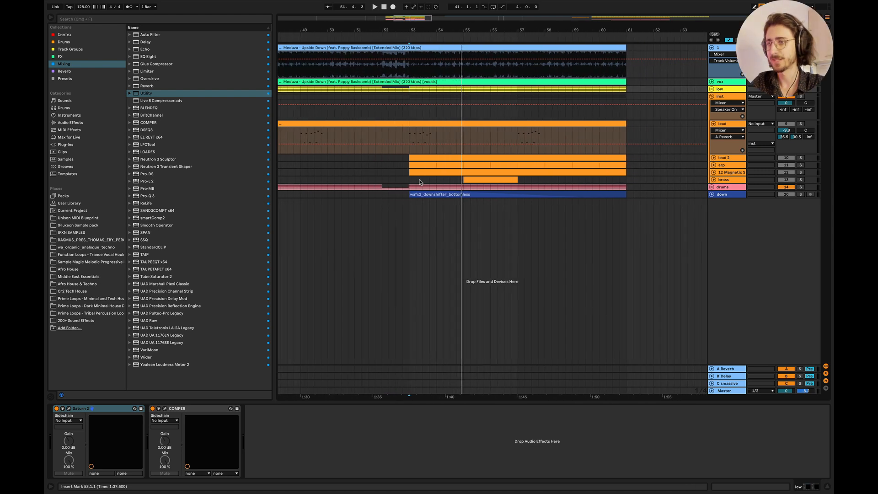
{"action": "scroll", "coordinate": [420, 182], "scroll_direction": "left", "scroll_amount": 1}
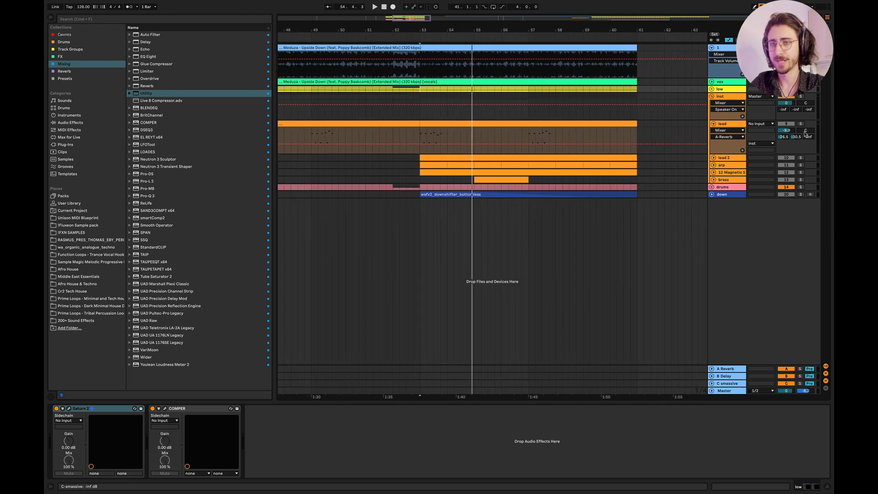
Solo the lead track and play it from bar 53.
{"action": "left_click", "coordinate": [420, 142]}
{"action": "key", "text": "space"}
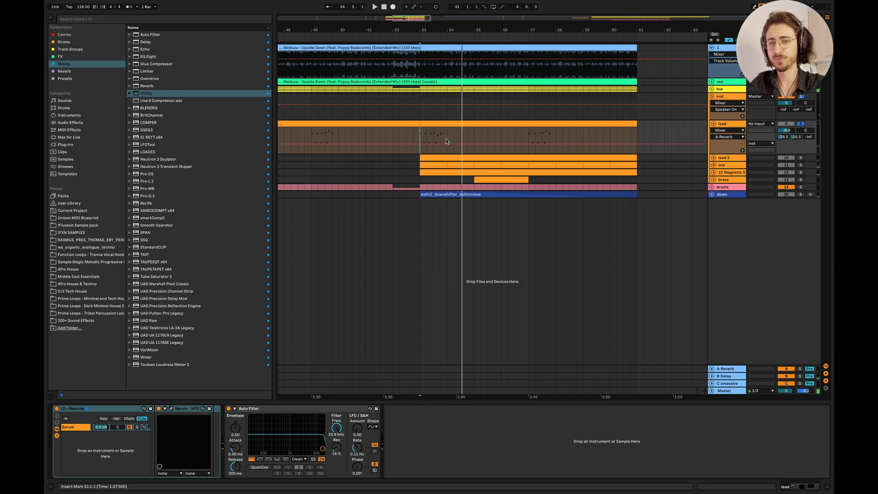
{"action": "key", "text": "space"}
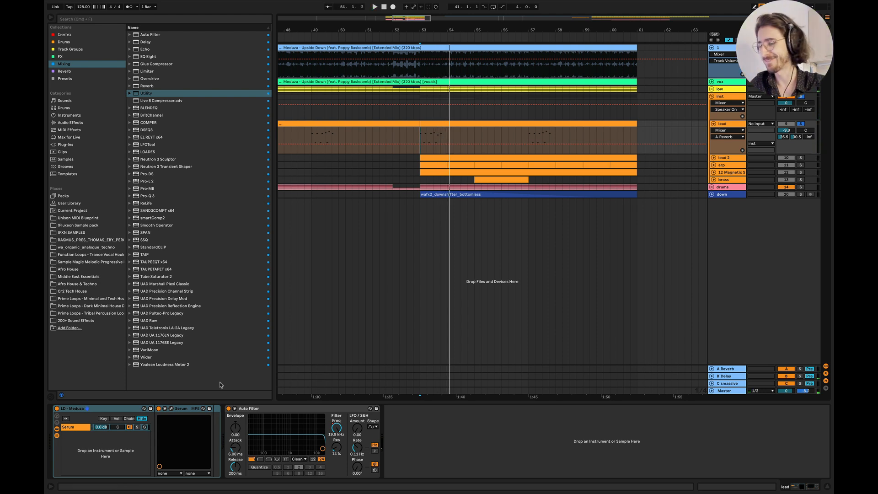
Open the lead's Serum and switch off its equalizer, distortion, compressor and hyper/dimension effects.
{"action": "left_click", "coordinate": [171, 408]}
{"action": "left_click_drag", "start_coordinate": [351, 72], "coordinate": [456, 99]}
{"action": "left_click", "coordinate": [339, 111]}
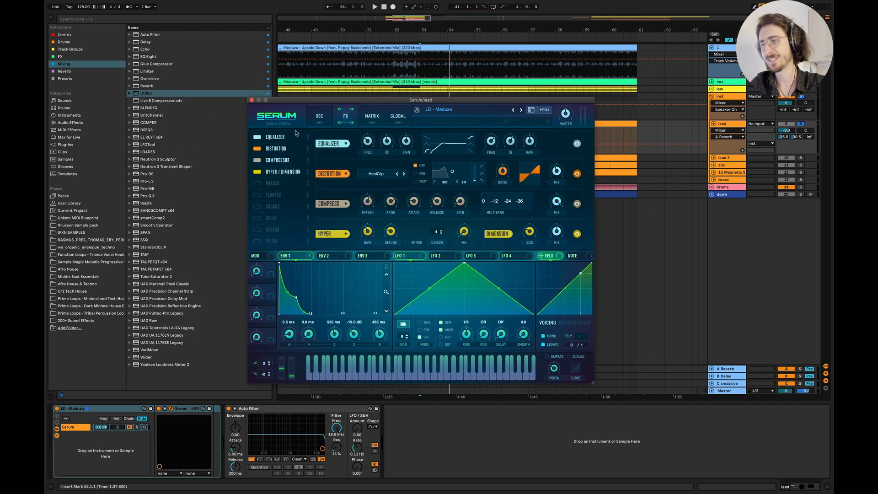
{"action": "left_click", "coordinate": [258, 137]}
{"action": "left_click", "coordinate": [257, 149]}
{"action": "left_click", "coordinate": [257, 160]}
{"action": "left_click", "coordinate": [258, 171]}
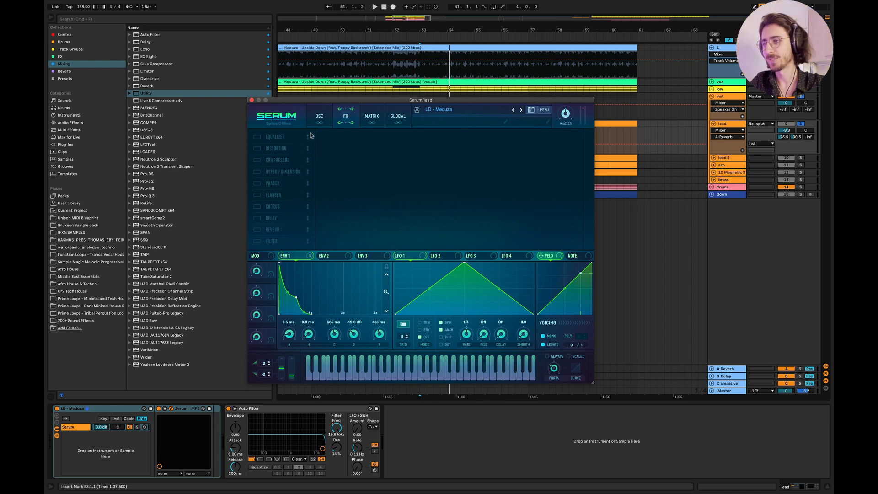
Examine oscillator A's digital ICanHasKick wavetable, its wavetable position and the shape of envelope 1.
{"action": "left_click", "coordinate": [320, 116]}
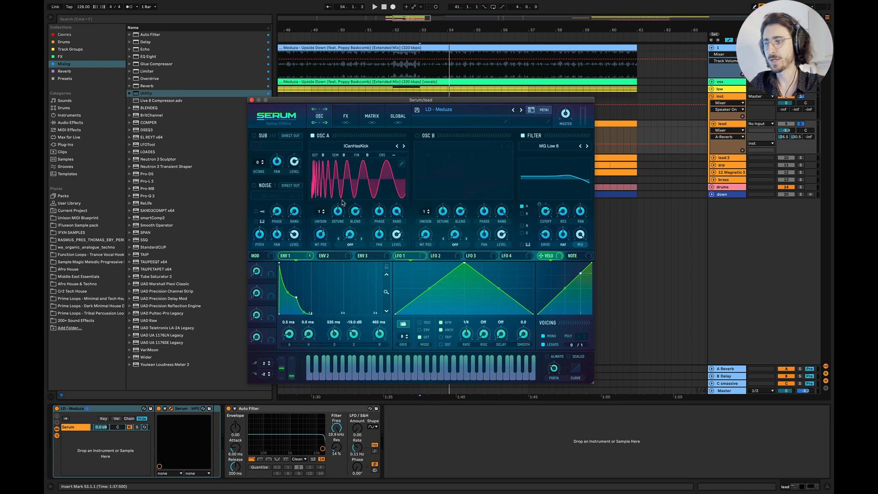
{"action": "left_click", "coordinate": [353, 146]}
{"action": "mouse_move", "coordinate": [355, 163]}
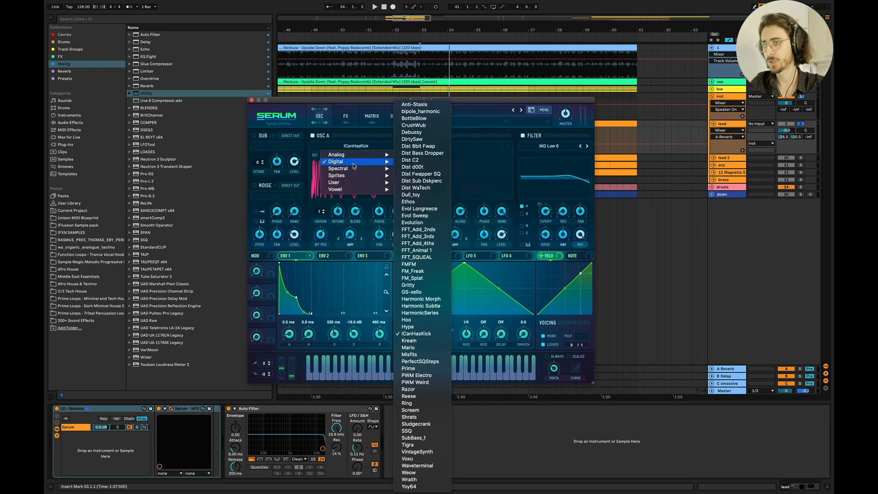
{"action": "left_click", "coordinate": [424, 337]}
{"action": "left_click", "coordinate": [320, 235]}
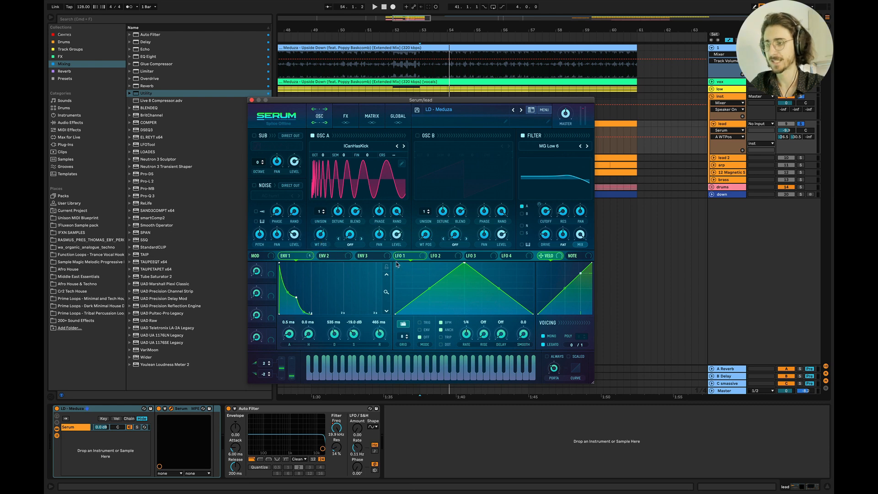
{"action": "left_click_drag", "start_coordinate": [385, 294], "coordinate": [389, 313]}
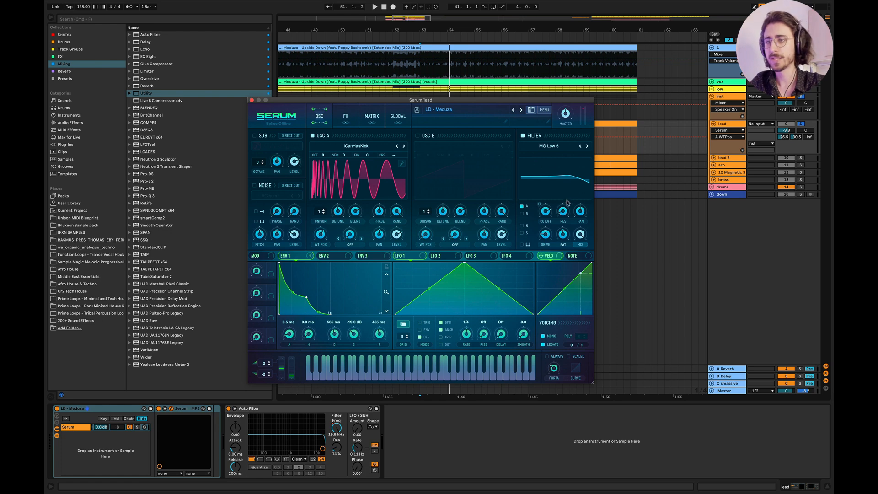
Examine the lead's MG Low 6 filter and cutoff modulation, comparing playback with the filter off and on.
{"action": "mouse_move", "coordinate": [548, 156]}
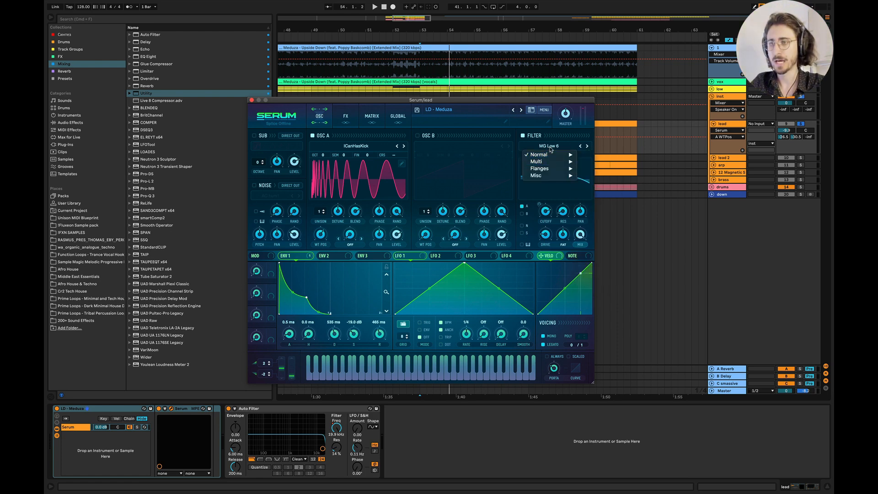
{"action": "left_click", "coordinate": [557, 203]}
{"action": "key", "text": "space"}
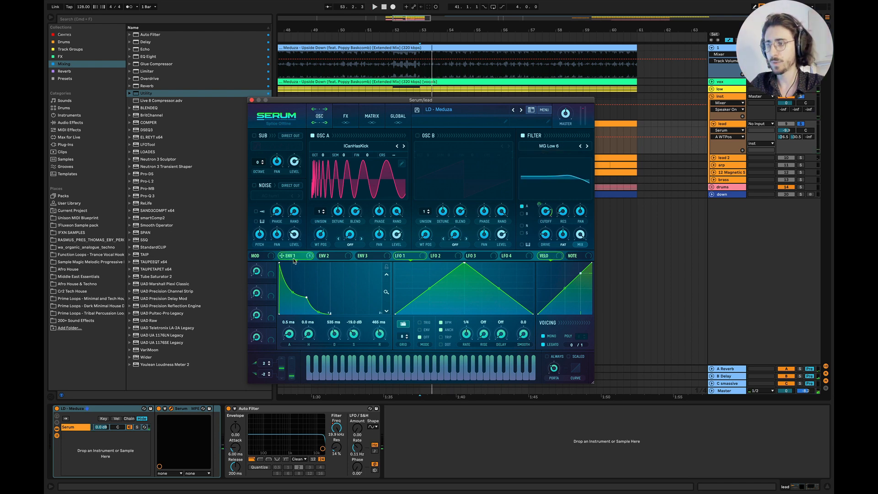
{"action": "mouse_move", "coordinate": [296, 261]}
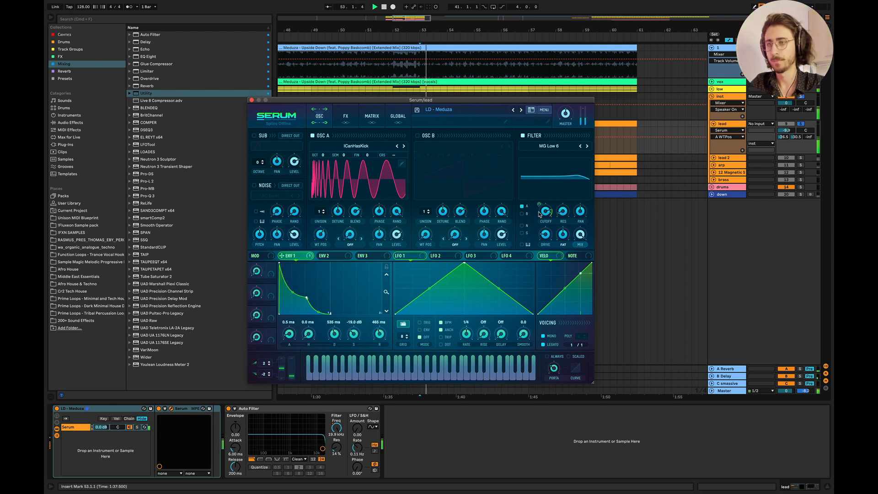
{"action": "left_click", "coordinate": [523, 136]}
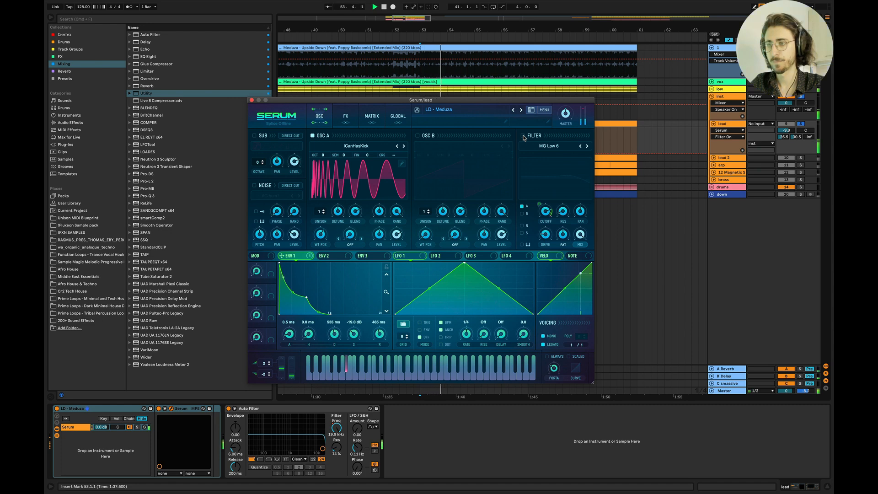
{"action": "left_click", "coordinate": [523, 136]}
{"action": "left_click", "coordinate": [563, 235]}
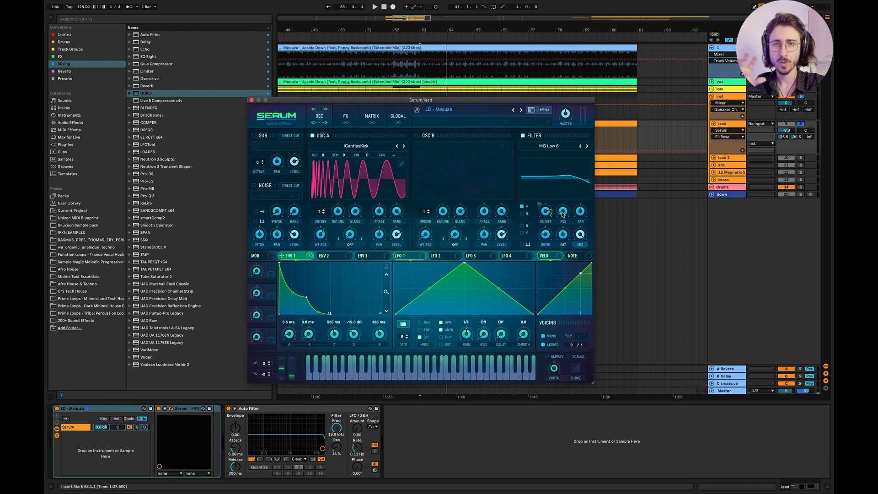
Switch the lead's Serum equalizer back on and check its low-band frequency and Q during playback.
{"action": "left_click", "coordinate": [352, 127]}
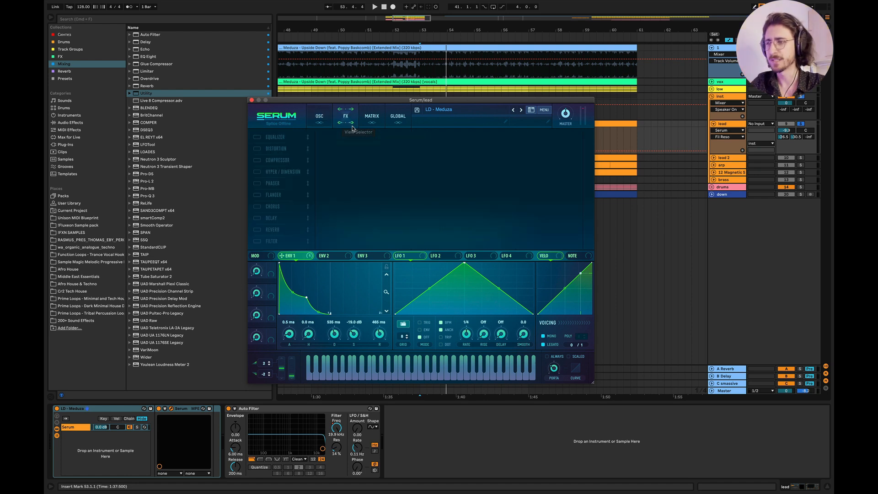
{"action": "left_click", "coordinate": [258, 137]}
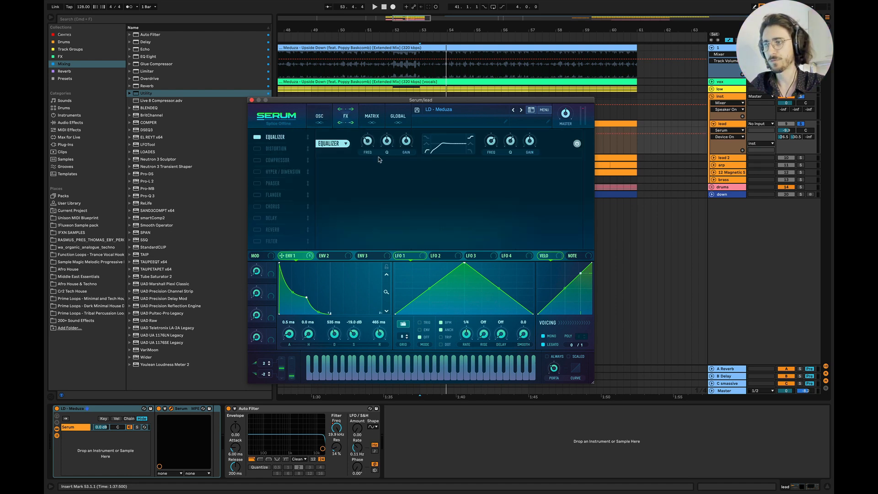
{"action": "mouse_move", "coordinate": [368, 147]}
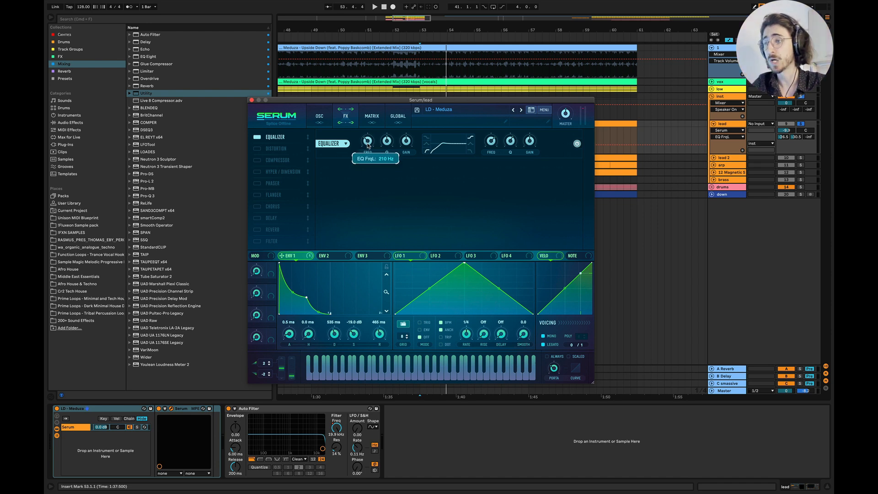
{"action": "key", "text": "space"}
{"action": "left_click", "coordinate": [390, 146]}
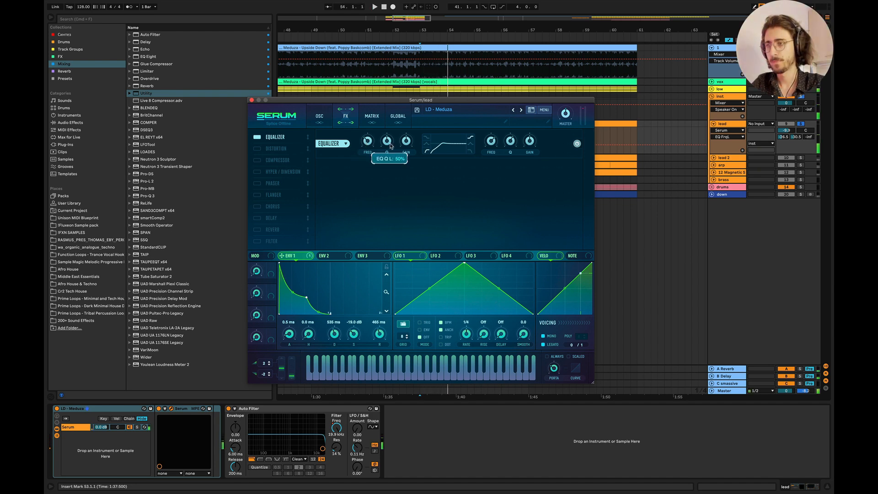
{"action": "mouse_move", "coordinate": [390, 145]}
{"action": "left_mouse_down"}
{"action": "mouse_move", "coordinate": [387, 134]}
{"action": "mouse_move", "coordinate": [387, 149]}
{"action": "left_mouse_up"}
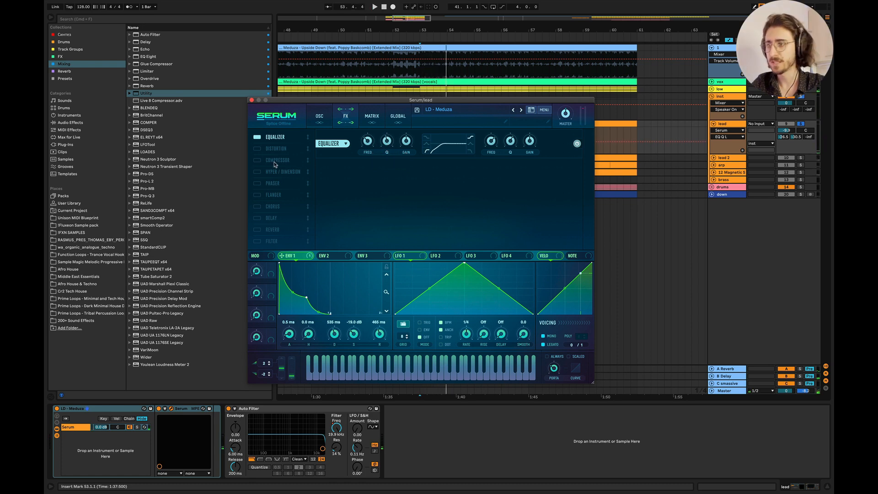
Switch the lead's Serum distortion back on and check its HardClip type, drive and mix during playback.
{"action": "left_click", "coordinate": [258, 149]}
{"action": "mouse_move", "coordinate": [506, 177]}
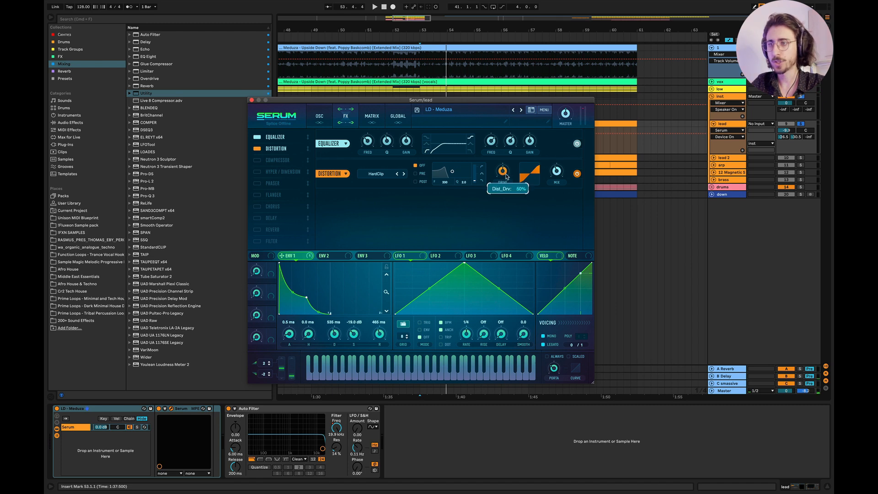
{"action": "left_click", "coordinate": [383, 174]}
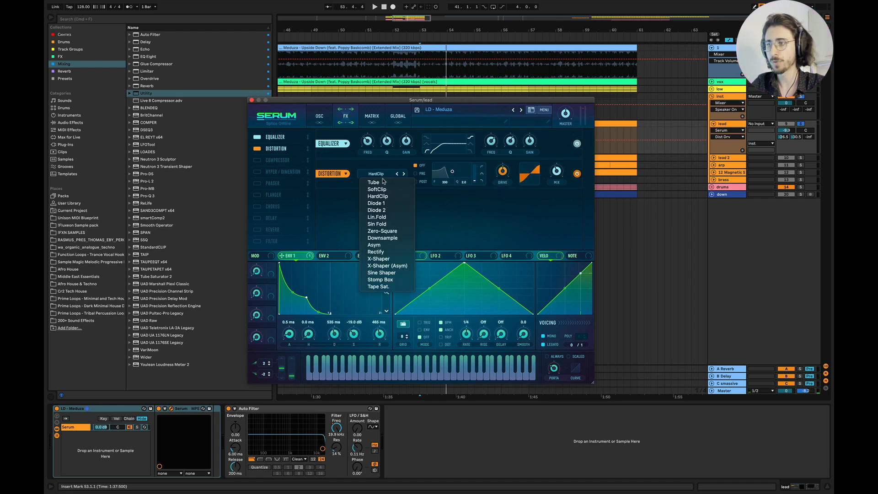
{"action": "left_click", "coordinate": [448, 218]}
{"action": "left_click", "coordinate": [557, 173]}
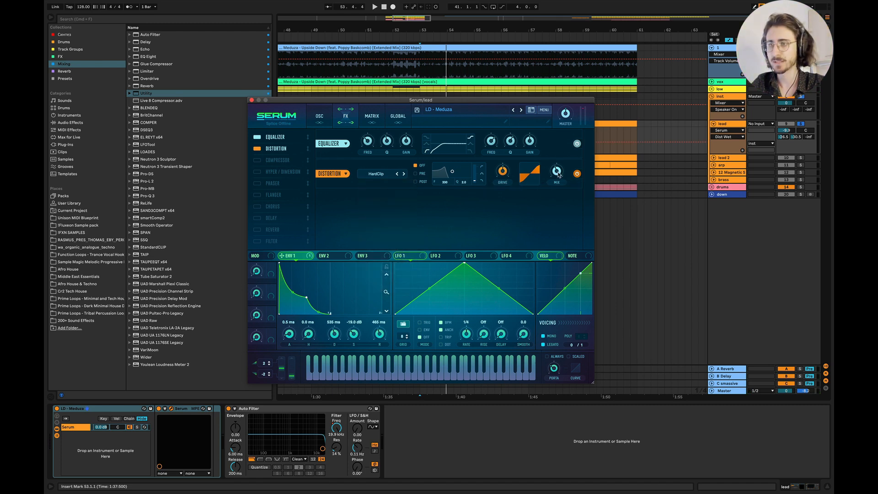
{"action": "left_click", "coordinate": [503, 181]}
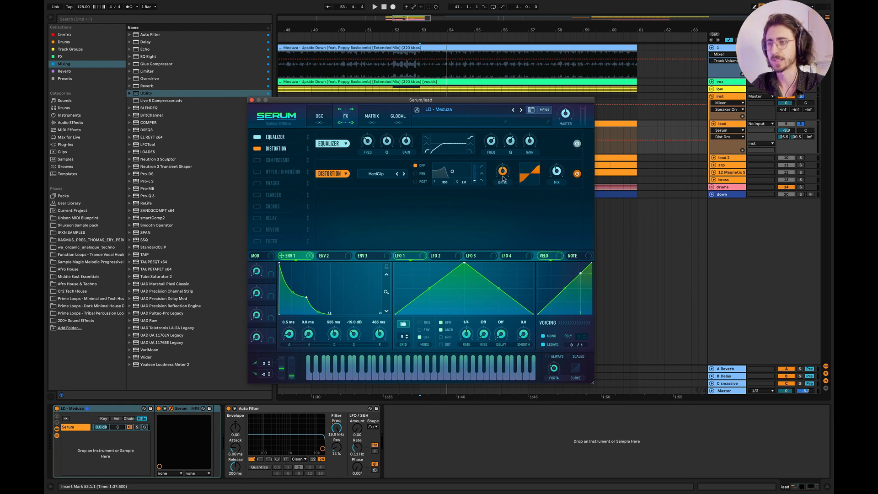
{"action": "key", "text": "space"}
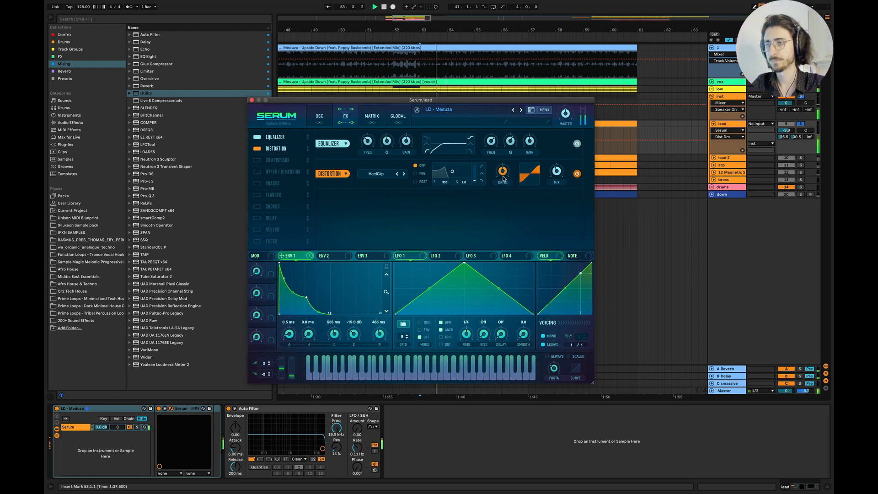
Switch the lead's Serum compressor back on and listen to its effect on the sound.
{"action": "left_click", "coordinate": [258, 160]}
{"action": "key", "text": "space"}
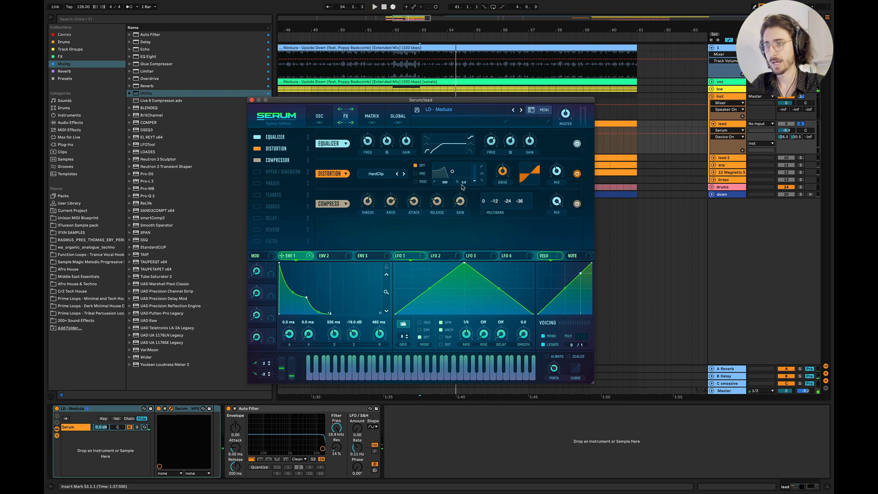
{"action": "key", "text": "space"}
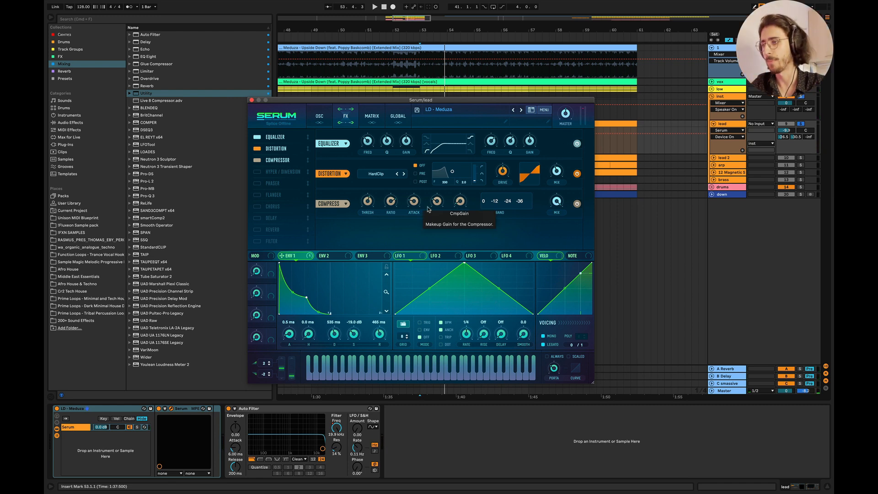
Switch Serum's hyper/dimension effect back on, set the dimension mix to 20%, check it in playback and close Serum.
{"action": "left_click", "coordinate": [259, 173]}
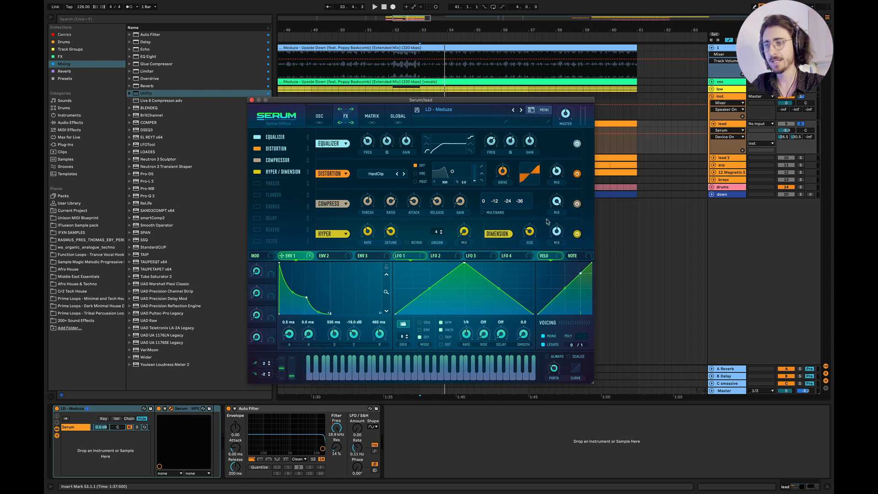
{"action": "left_click", "coordinate": [560, 236]}
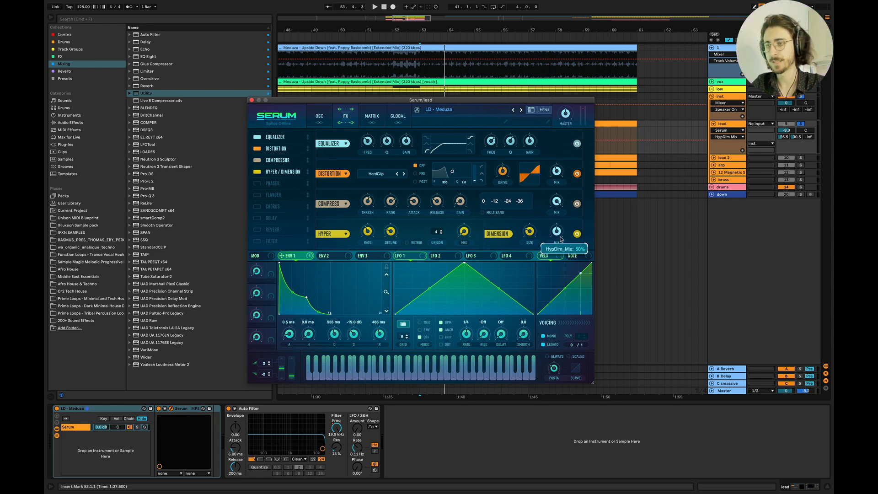
{"action": "left_click_drag", "start_coordinate": [561, 239], "coordinate": [560, 258]}
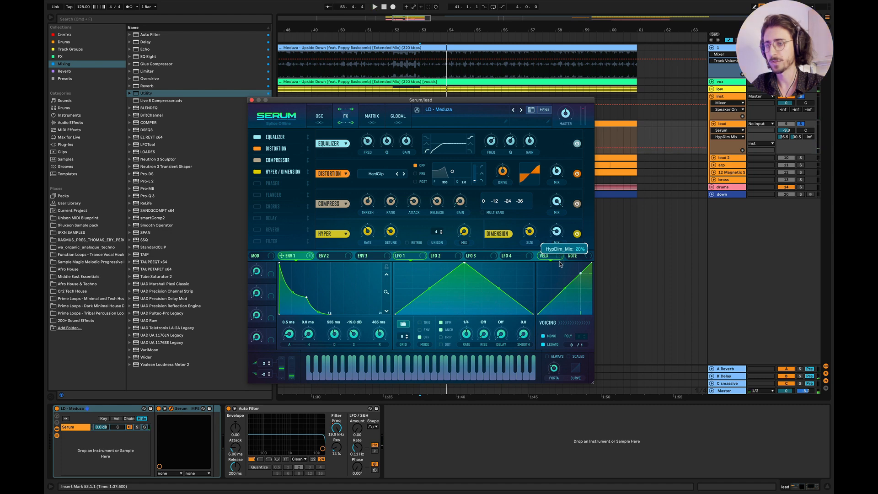
{"action": "key", "text": "space"}
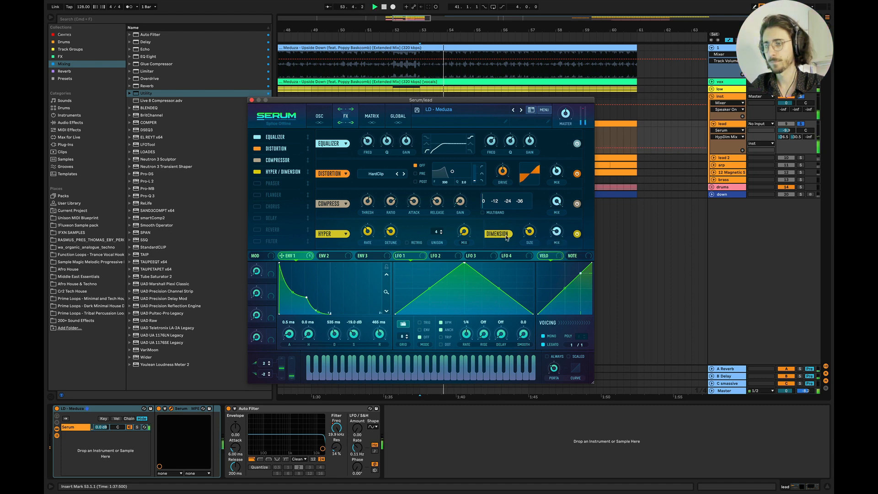
{"action": "key", "text": "space"}
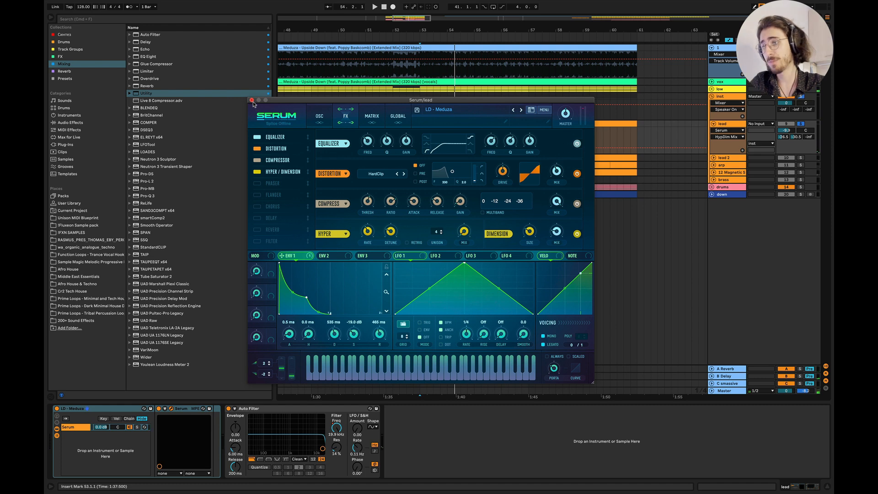
{"action": "left_click", "coordinate": [252, 100]}
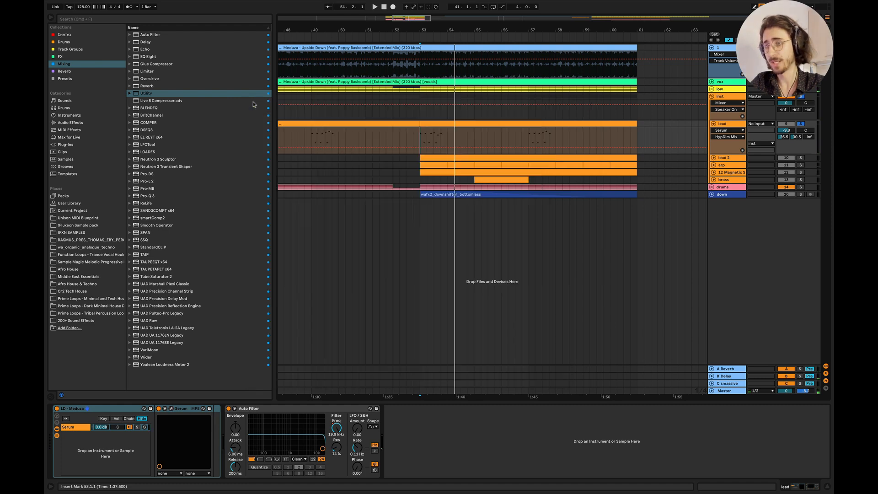
Open the lead's MIDI clip starting at bar 53 and examine its note pattern, auditioning the A#0 and A#1 notes.
{"action": "double_click", "coordinate": [426, 121]}
{"action": "left_click_drag", "start_coordinate": [137, 305], "coordinate": [148, 306]}
{"action": "scroll", "coordinate": [181, 324], "scroll_direction": "up", "scroll_amount": 6}
{"action": "scroll", "coordinate": [218, 328], "scroll_direction": "up", "scroll_amount": 2}
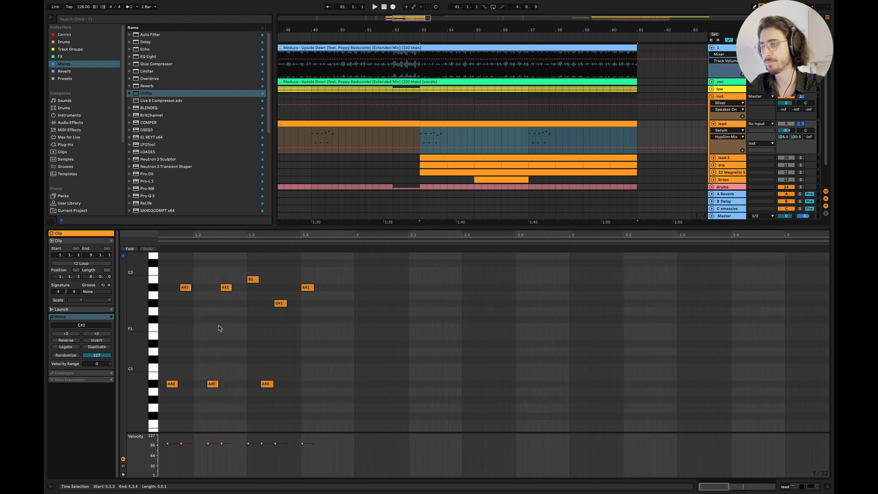
{"action": "scroll", "coordinate": [218, 326], "scroll_direction": "up", "scroll_amount": 2}
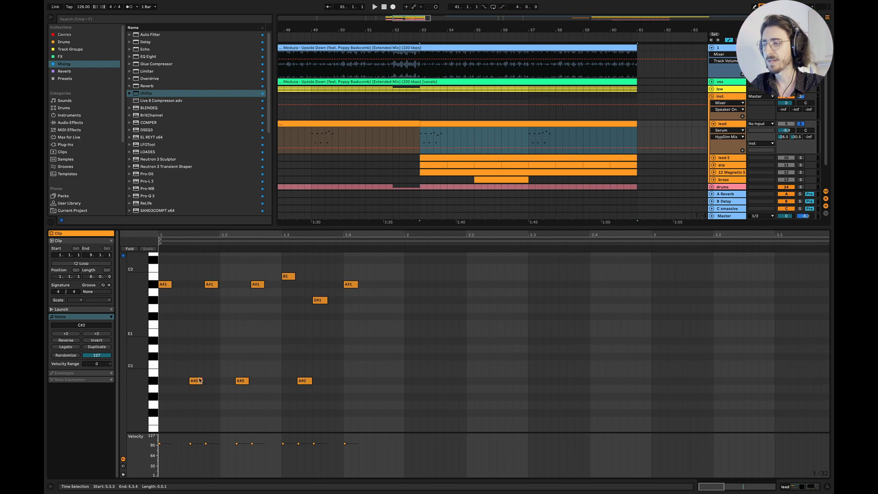
{"action": "key", "text": "space"}
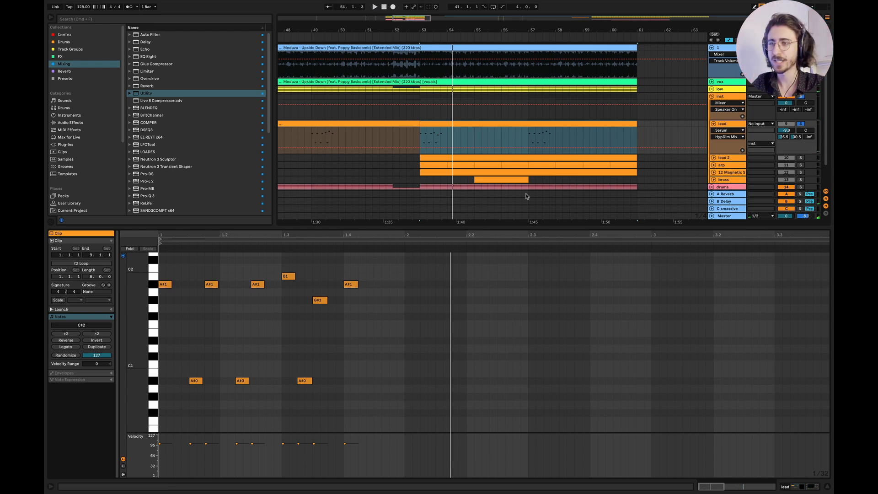
{"action": "left_click", "coordinate": [154, 382]}
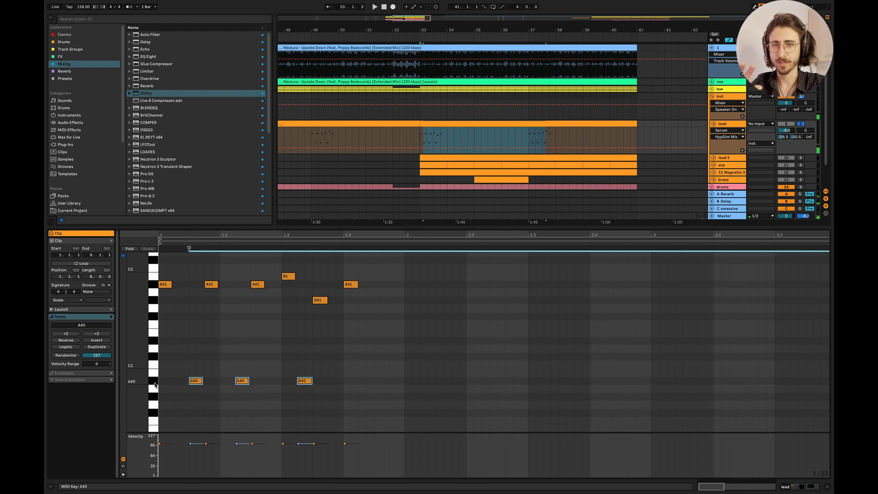
{"action": "left_click", "coordinate": [153, 285]}
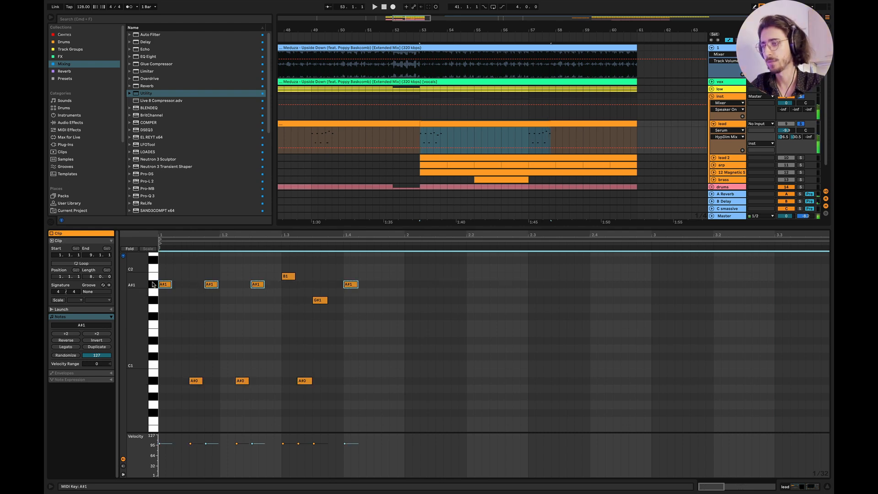
{"action": "left_click", "coordinate": [828, 487]}
Play the soloed lead from bar 52.3 into the section that starts at bar 53.
{"action": "scroll", "coordinate": [510, 134], "scroll_direction": "down", "scroll_amount": 5}
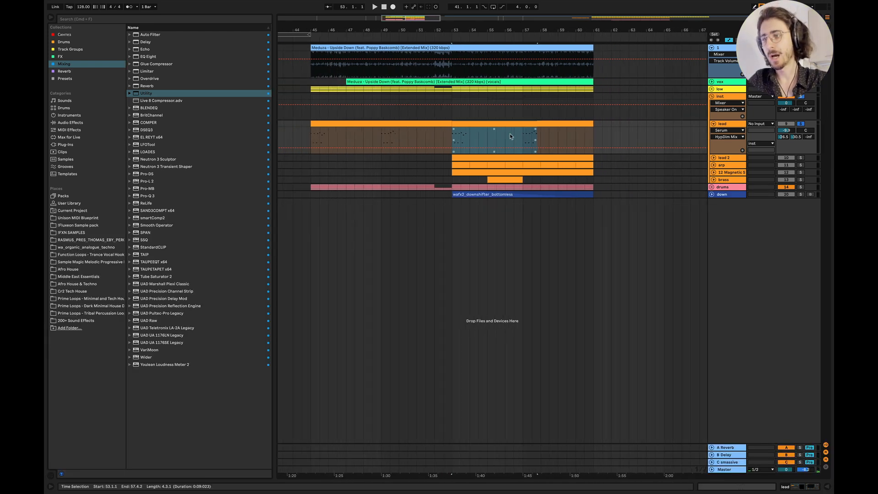
{"action": "scroll", "coordinate": [460, 96], "scroll_direction": "up", "scroll_amount": 5}
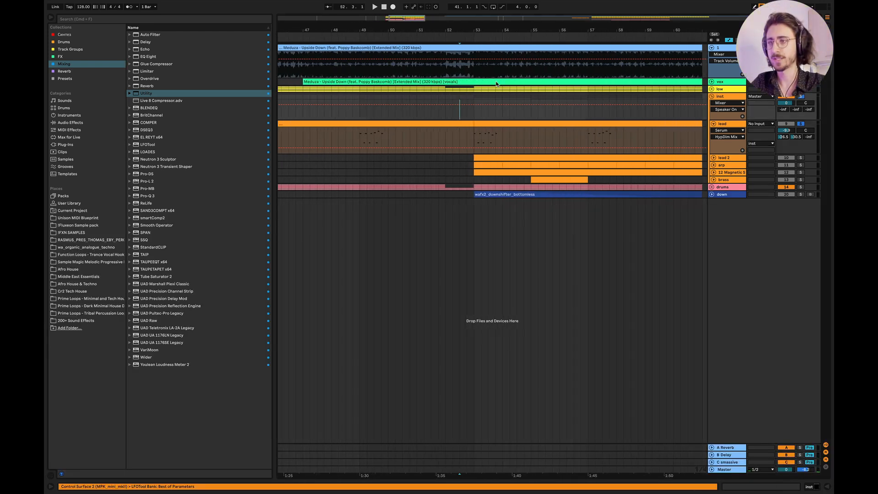
{"action": "key", "text": "space"}
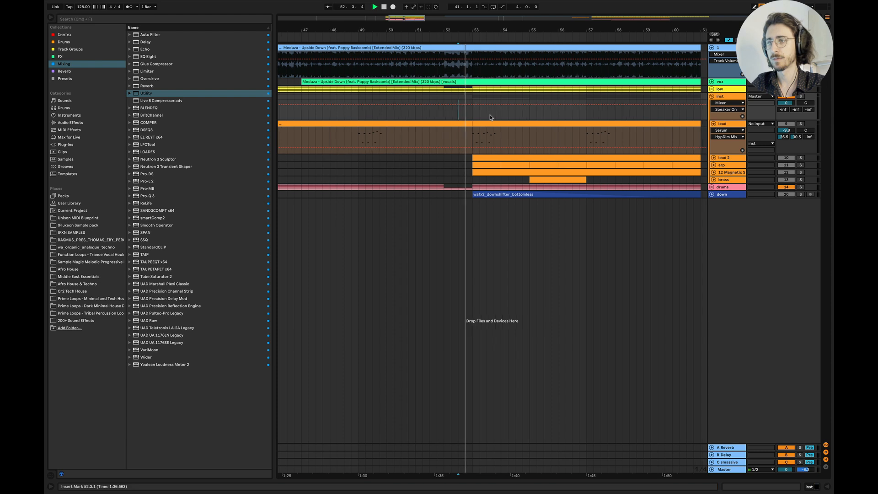
{"action": "scroll", "coordinate": [490, 117], "scroll_direction": "down", "scroll_amount": 3}
{"action": "scroll", "coordinate": [491, 118], "scroll_direction": "left", "scroll_amount": 1}
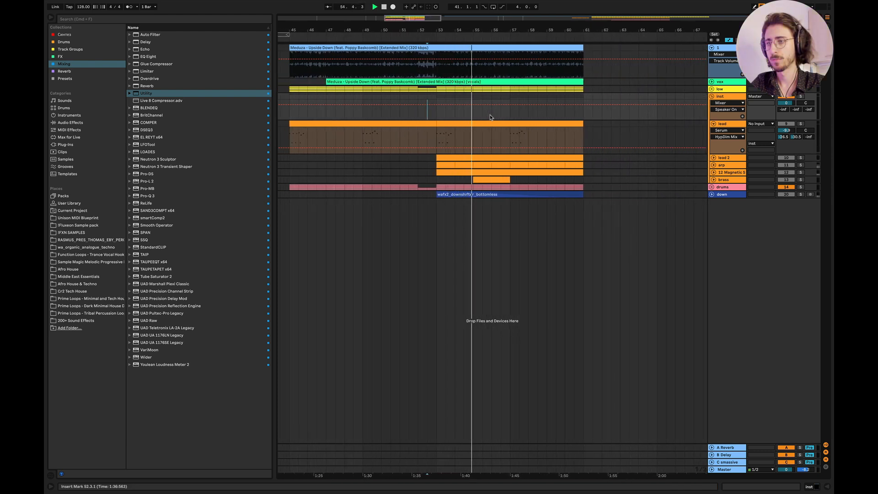
Compare the lead's sound by playing it from bar 45 and from bar 53.
{"action": "scroll", "coordinate": [491, 117], "scroll_direction": "left", "scroll_amount": 1}
{"action": "left_click", "coordinate": [319, 118]}
{"action": "key", "text": "space"}
{"action": "key", "text": "space"}
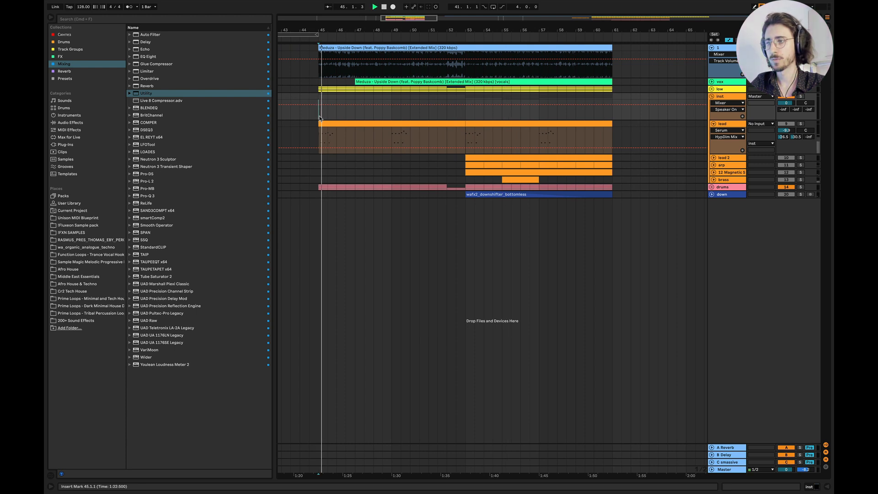
{"action": "key", "text": "space"}
{"action": "left_click", "coordinate": [465, 116]}
{"action": "key", "text": "space"}
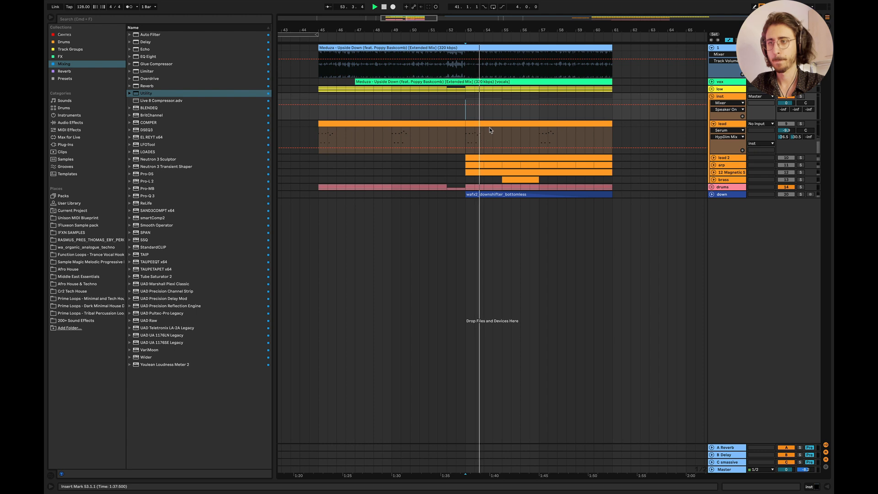
{"action": "key", "text": "plus"}
{"action": "key", "text": "minus"}
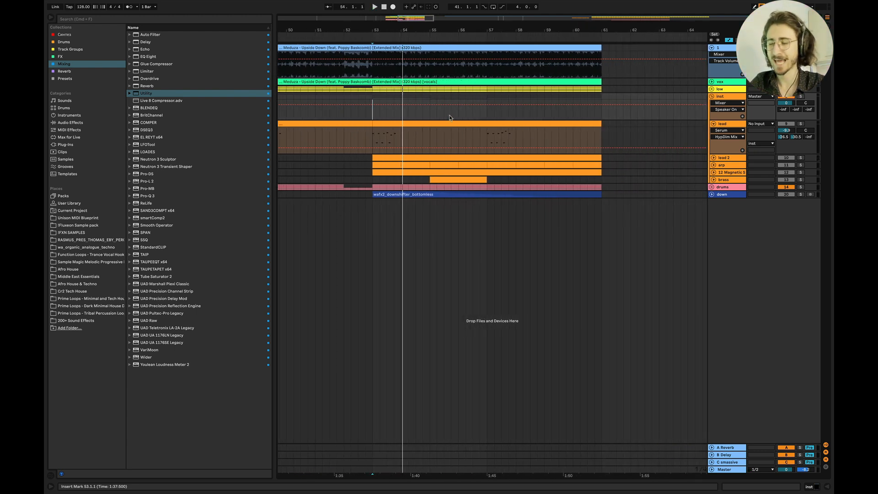
{"action": "scroll", "coordinate": [484, 129], "scroll_direction": "left", "scroll_amount": 5}
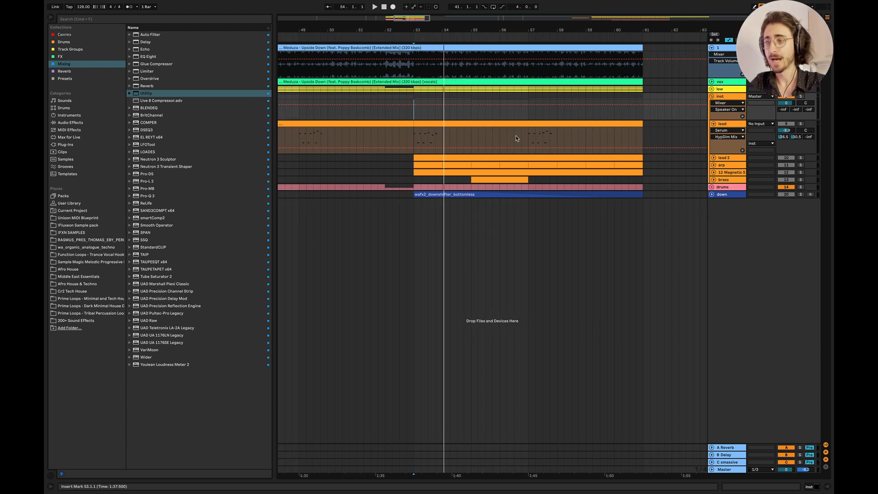
Unfold the lead 2 track, make it taller and solo it.
{"action": "left_click", "coordinate": [714, 157]}
{"action": "key", "text": "plus"}
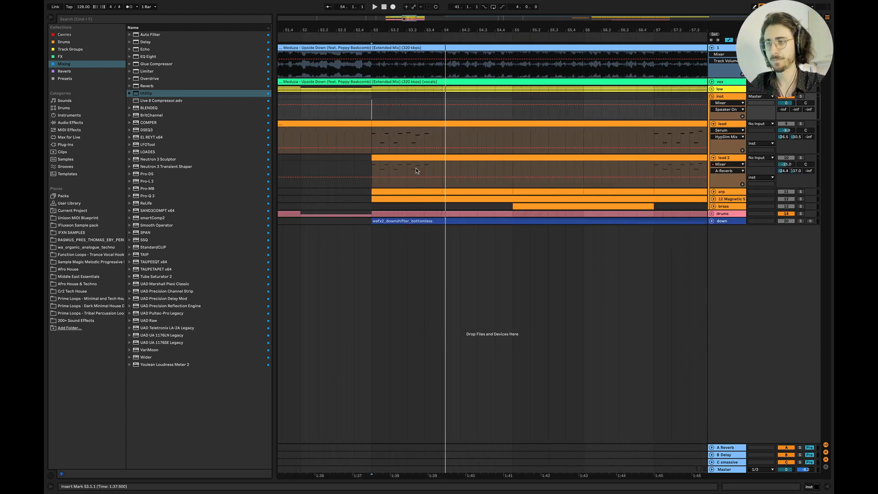
{"action": "key", "text": "minus"}
{"action": "left_click", "coordinate": [732, 160]}
{"action": "key", "text": "alt+plus"}
{"action": "key", "text": "alt+plus"}
{"action": "key", "text": "alt+plus"}
{"action": "key", "text": "alt+plus"}
{"action": "key", "text": "alt+plus"}
{"action": "left_click", "coordinate": [803, 160]}
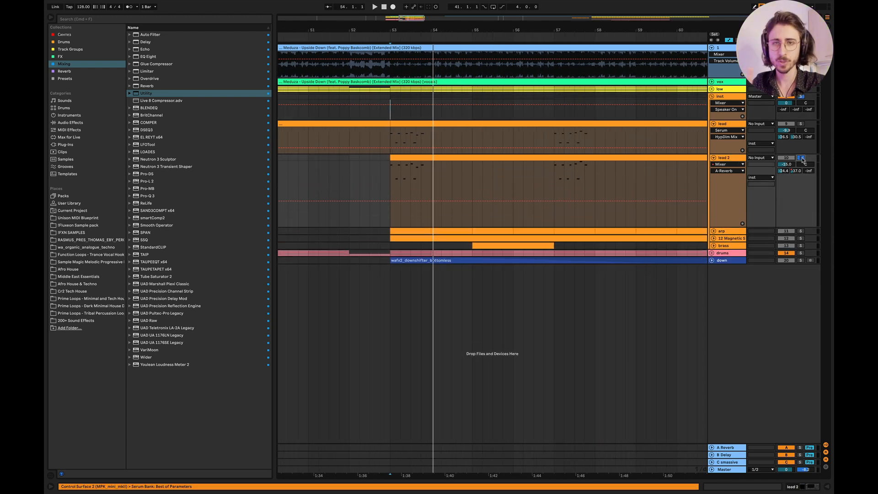
Open lead 2's MIDI clip, examine its note pattern and listen to it in playback.
{"action": "double_click", "coordinate": [425, 158]}
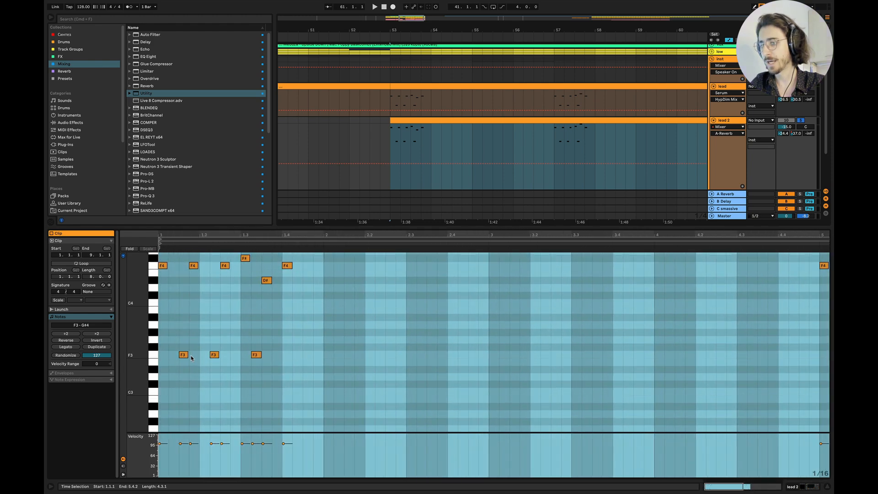
{"action": "scroll", "coordinate": [180, 293], "scroll_direction": "up", "scroll_amount": 3}
{"action": "scroll", "coordinate": [308, 358], "scroll_direction": "down", "scroll_amount": 3}
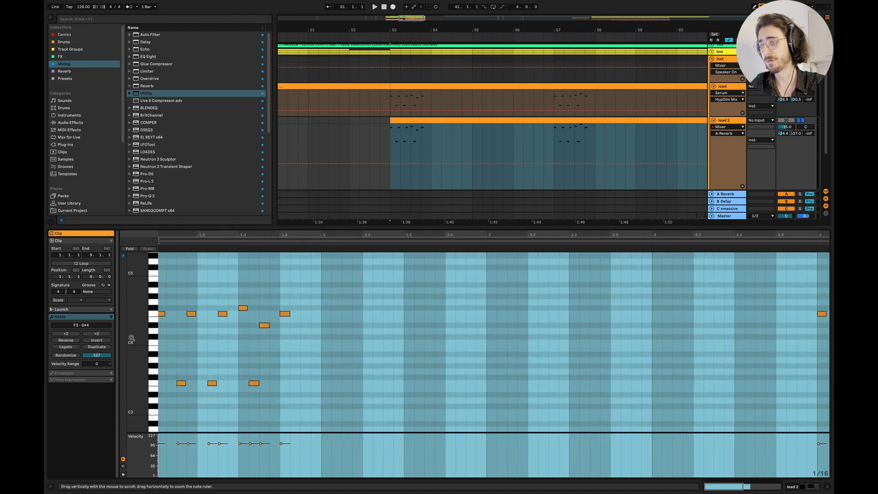
{"action": "left_click", "coordinate": [151, 331]}
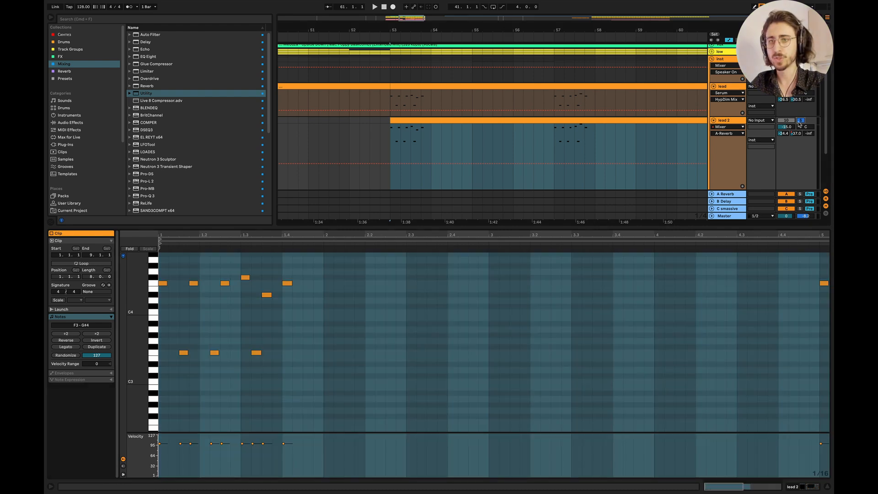
{"action": "left_click", "coordinate": [380, 323]}
{"action": "key", "text": "space"}
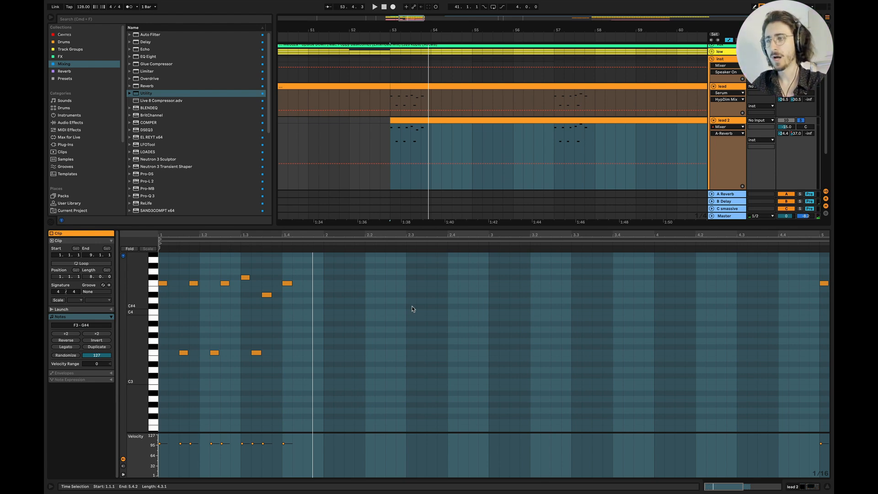
{"action": "left_click", "coordinate": [827, 487]}
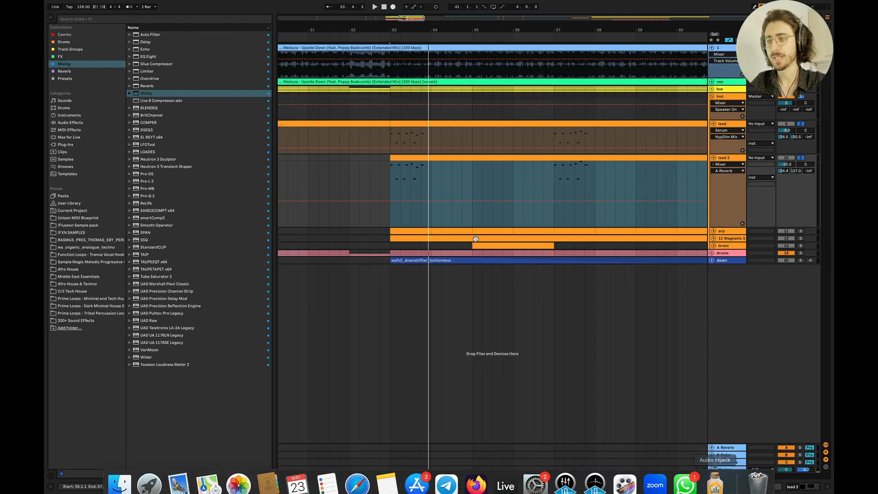
Show the lead 2 track's devices and open its Serum with the LD - Crunchy Saw preset.
{"action": "key", "text": "minus"}
{"action": "right_click", "coordinate": [428, 203]}
{"action": "left_click", "coordinate": [734, 161]}
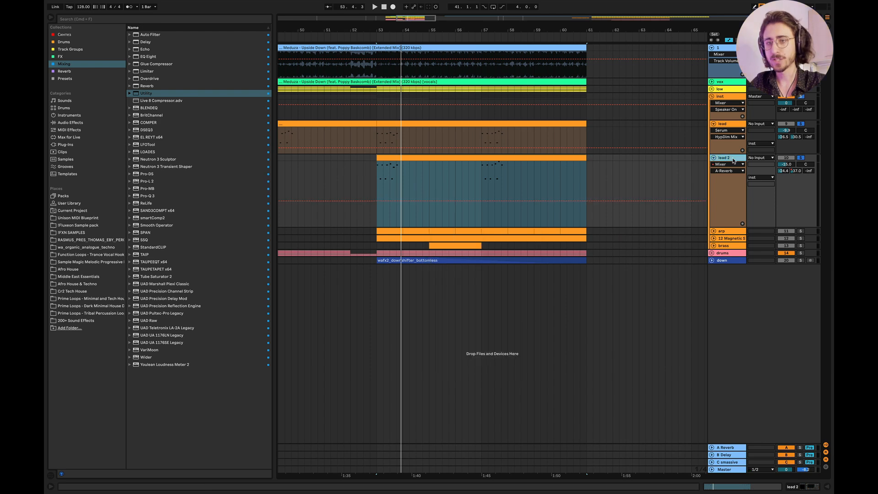
{"action": "double_click", "coordinate": [733, 160]}
{"action": "left_click", "coordinate": [69, 408]}
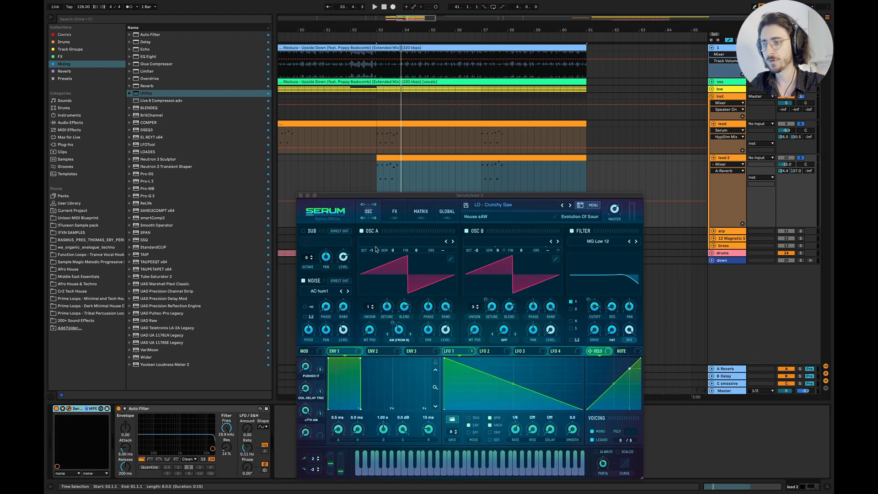
Move lead 2's Serum window below its clip, solo only the lead 2 track and play it from bar 53.
{"action": "left_click_drag", "start_coordinate": [435, 194], "coordinate": [416, 172]}
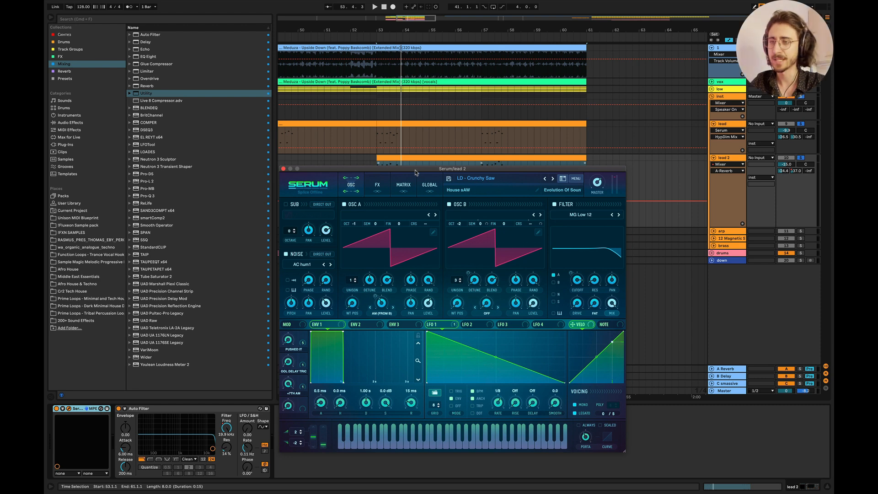
{"action": "scroll", "coordinate": [391, 126], "scroll_direction": "left", "scroll_amount": 1}
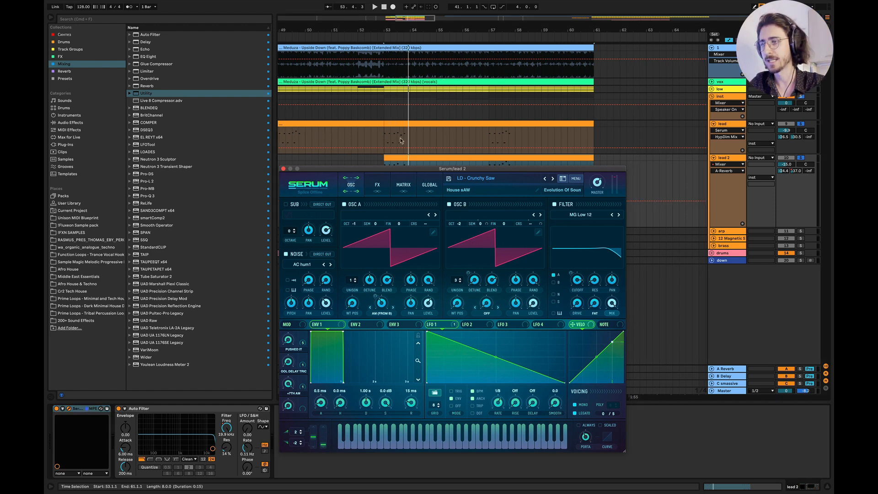
{"action": "left_click_drag", "start_coordinate": [411, 170], "coordinate": [412, 212]}
{"action": "scroll", "coordinate": [392, 187], "scroll_direction": "up", "scroll_amount": 4}
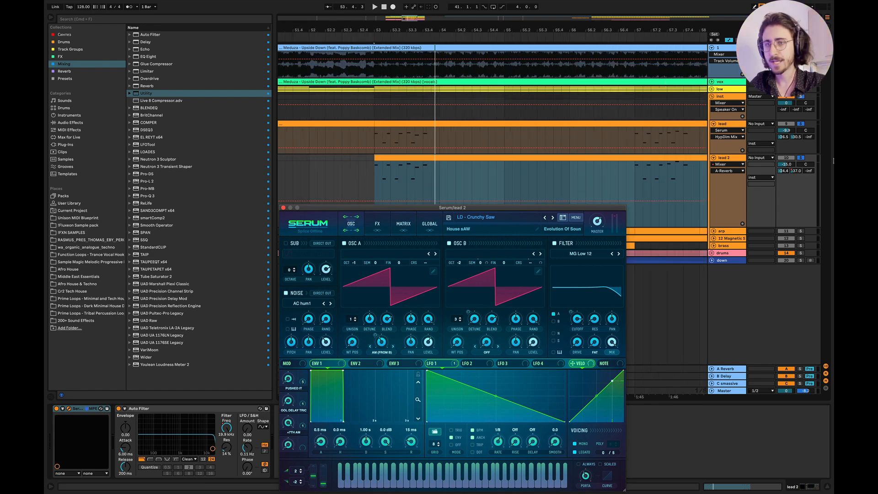
{"action": "left_click", "coordinate": [799, 158]}
{"action": "key", "text": "space"}
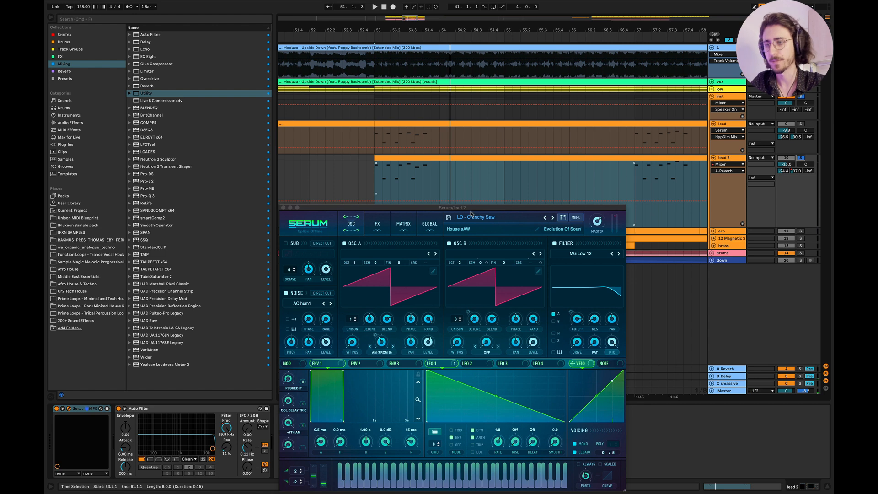
Uncover lead 2's full clip in the arrangement and close its Serum window.
{"action": "left_click_drag", "start_coordinate": [470, 210], "coordinate": [494, 242]}
{"action": "scroll", "coordinate": [456, 186], "scroll_direction": "down", "scroll_amount": 3}
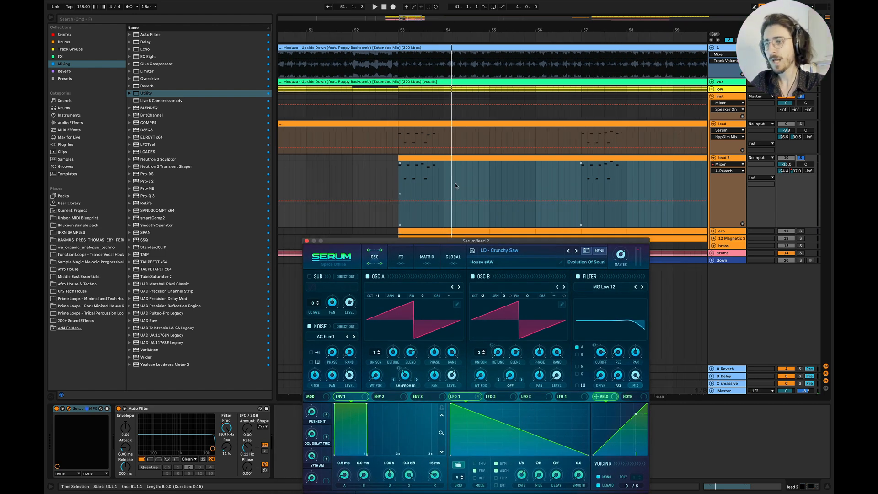
{"action": "scroll", "coordinate": [456, 185], "scroll_direction": "right", "scroll_amount": 1}
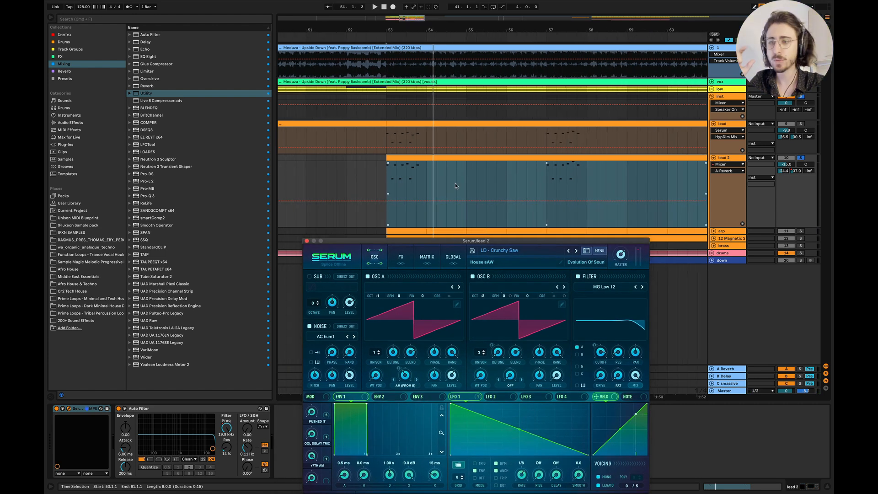
{"action": "left_click", "coordinate": [307, 241]}
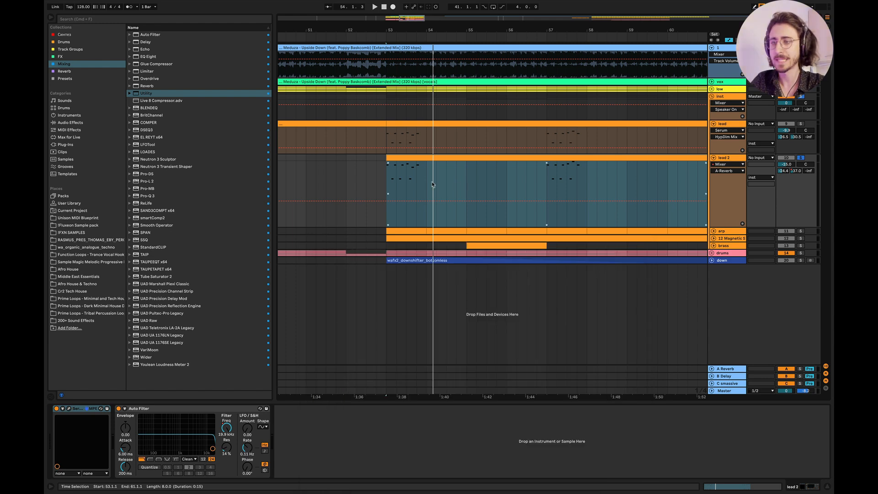
Set the playback position to bar 53, fold the lead and lead 2 tracks and unfold the arp track.
{"action": "scroll", "coordinate": [438, 182], "scroll_direction": "down", "scroll_amount": 3}
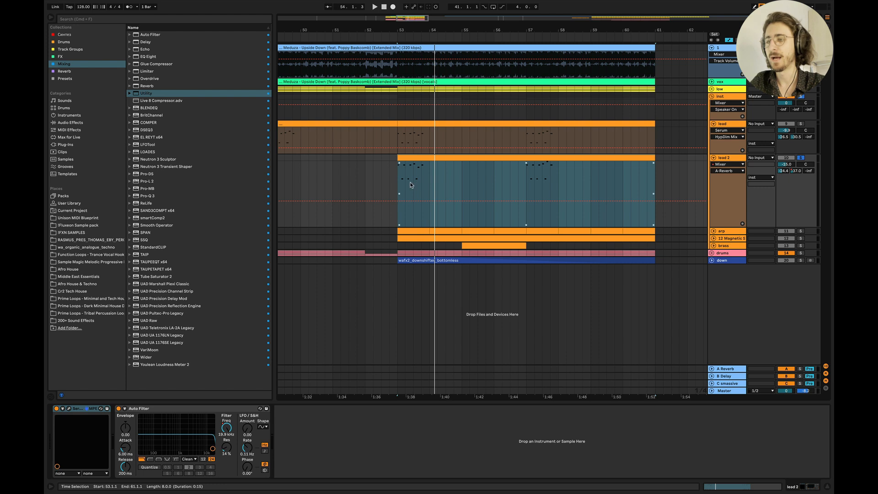
{"action": "left_click", "coordinate": [416, 185]}
{"action": "left_click", "coordinate": [713, 124]}
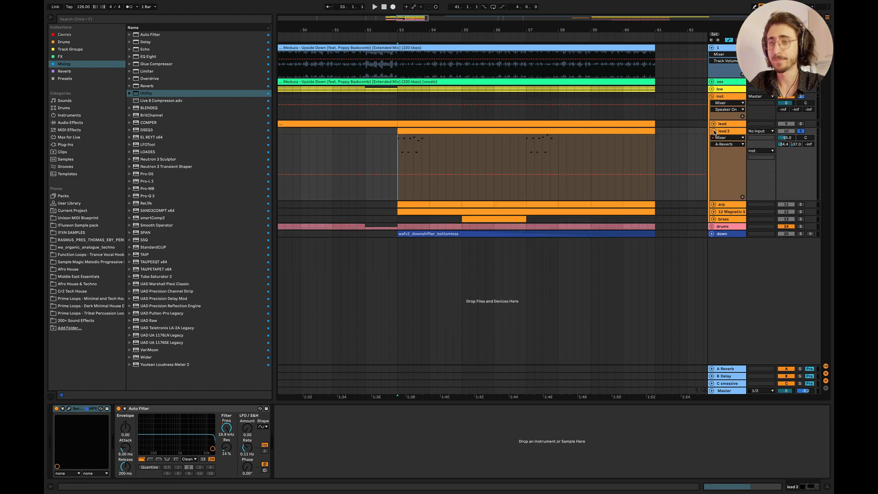
{"action": "left_click", "coordinate": [713, 131]}
{"action": "left_click", "coordinate": [713, 138]}
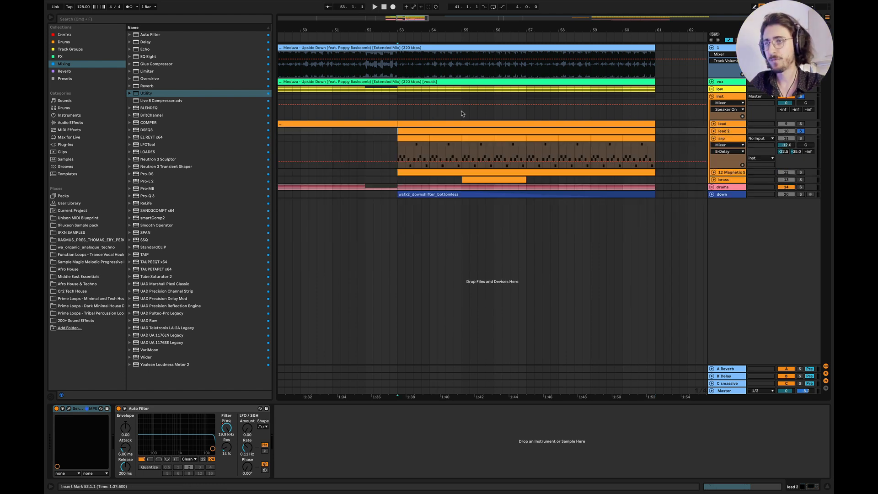
Solo the arp track, examine the notes in its first MIDI clip at bar 53 and return to its devices.
{"action": "left_click", "coordinate": [400, 155]}
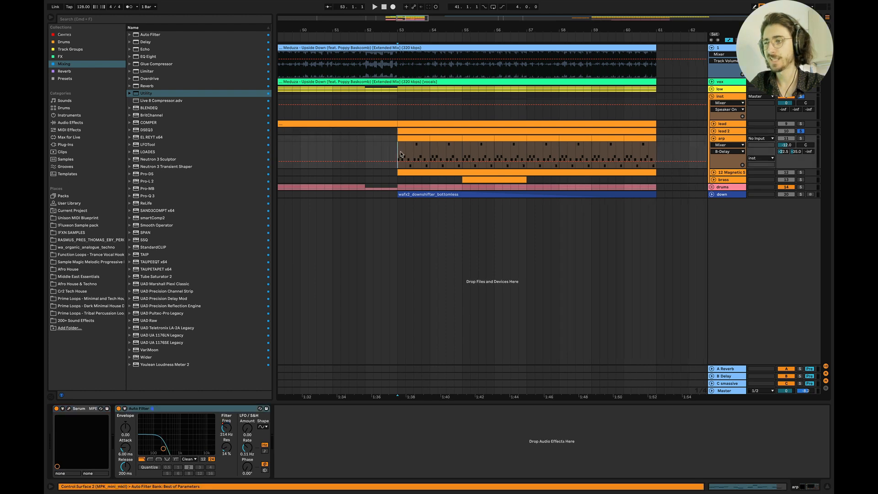
{"action": "scroll", "coordinate": [401, 154], "scroll_direction": "up", "scroll_amount": 3}
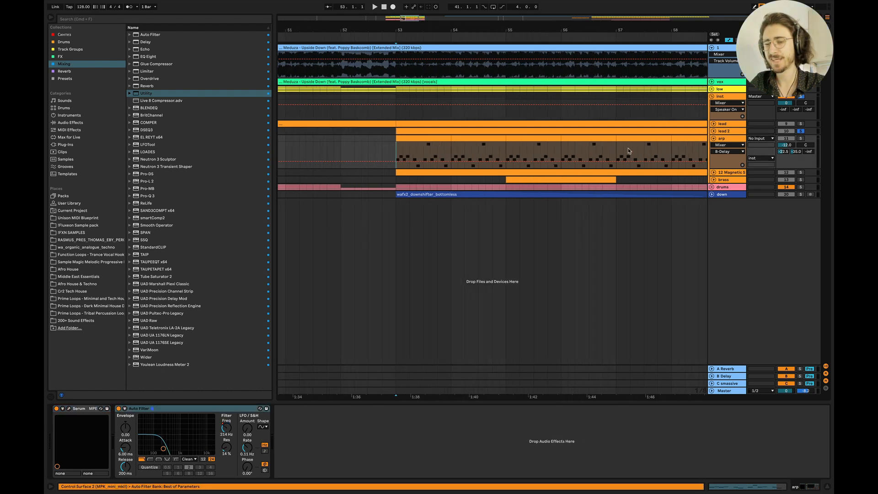
{"action": "double_click", "coordinate": [425, 160]}
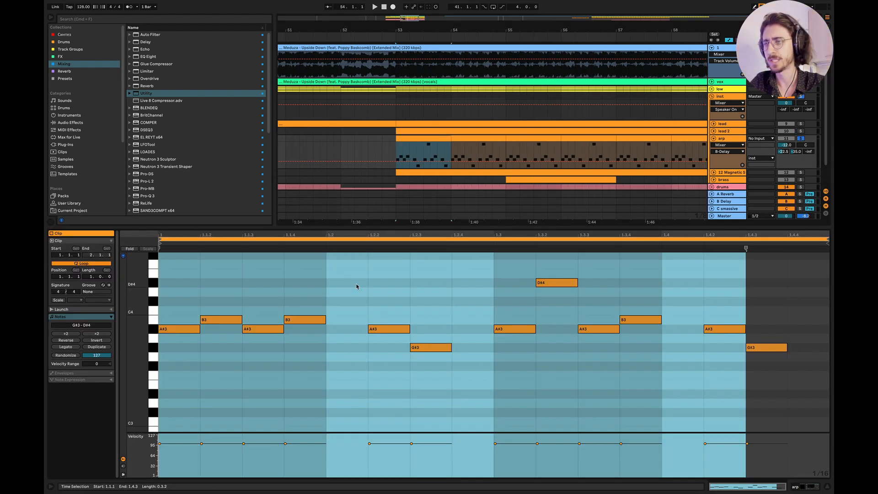
{"action": "key", "text": "shift+Tab"}
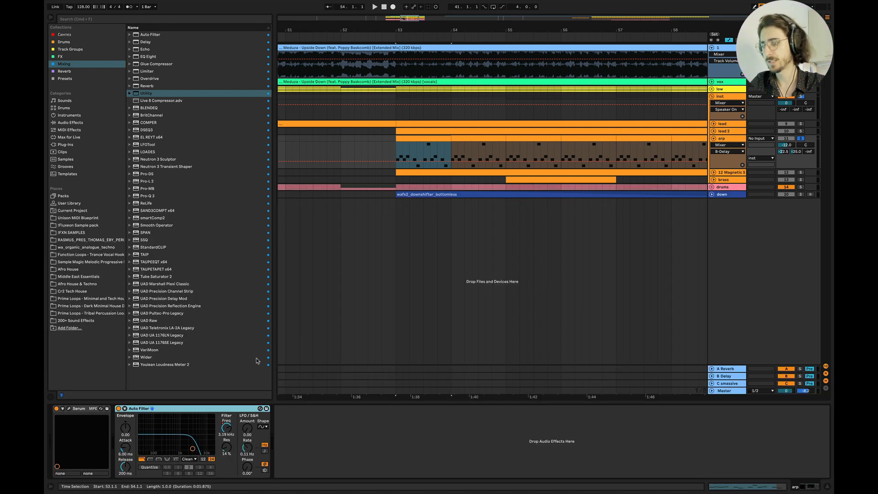
Play the arp from bar 53 with its Auto Filter bypassed, and open the track's Serum.
{"action": "key", "text": "space"}
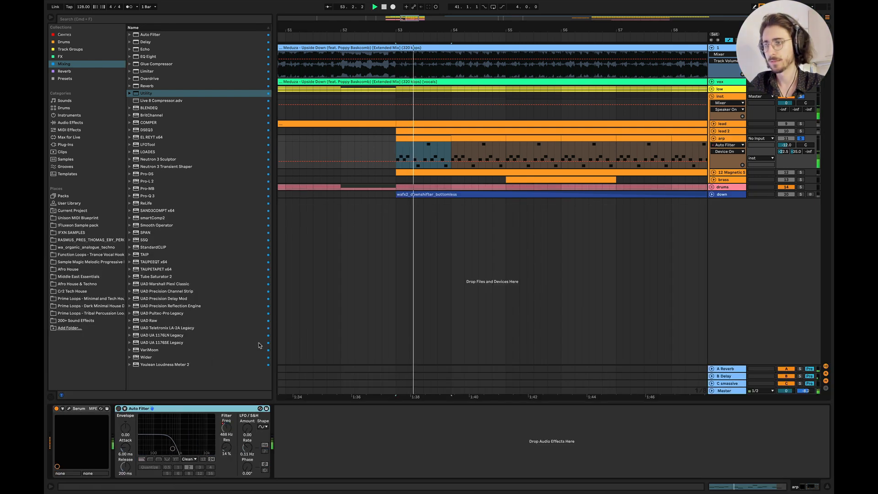
{"action": "scroll", "coordinate": [416, 230], "scroll_direction": "down", "scroll_amount": 3}
{"action": "scroll", "coordinate": [415, 230], "scroll_direction": "left", "scroll_amount": 1}
{"action": "scroll", "coordinate": [617, 148], "scroll_direction": "left", "scroll_amount": 1}
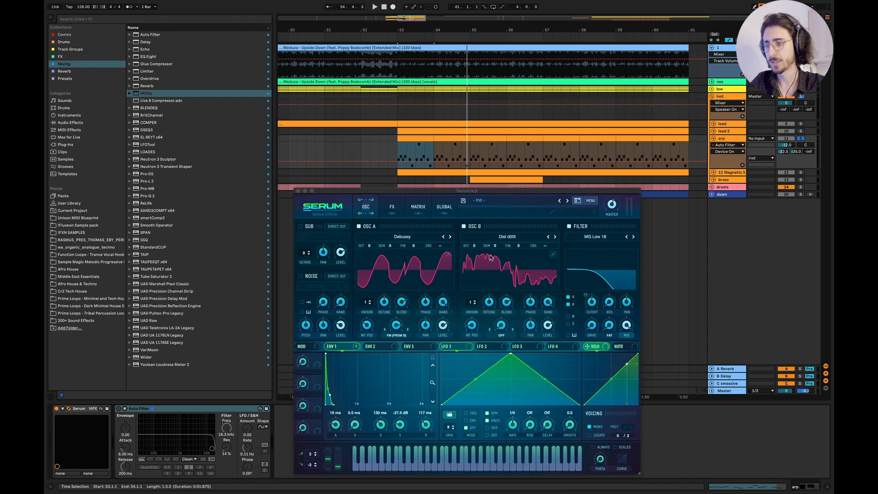
Enlarge the view of the arp Serum's envelope 1, check its attack and listen to the arp.
{"action": "mouse_move", "coordinate": [432, 383]}
{"action": "left_mouse_down"}
{"action": "mouse_move", "coordinate": [434, 400]}
{"action": "mouse_move", "coordinate": [433, 374]}
{"action": "left_mouse_up"}
{"action": "left_click", "coordinate": [335, 423]}
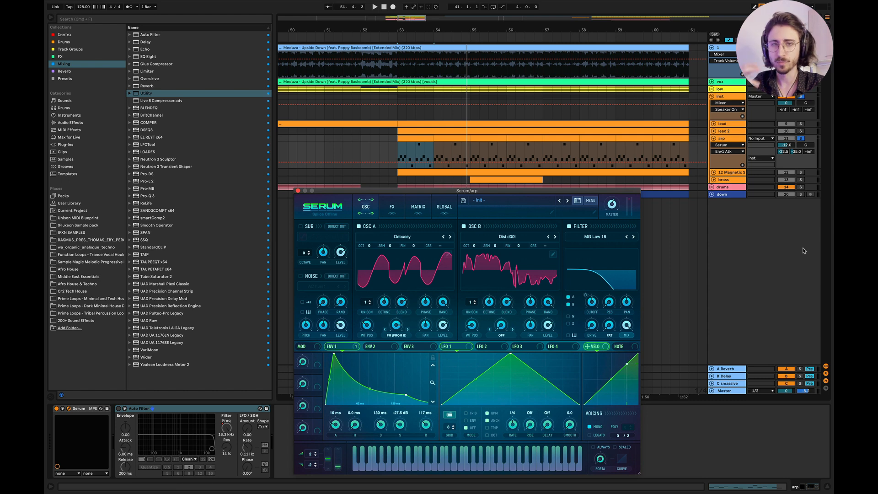
{"action": "key", "text": "space"}
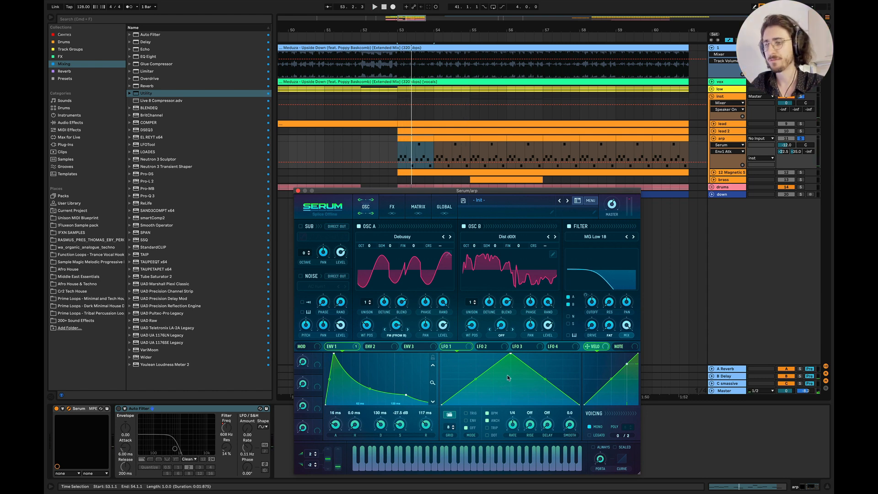
Show the Digital wavetable choices, picking Debussy for oscillator A and Dist d00t for oscillator B.
{"action": "left_click", "coordinate": [392, 236]}
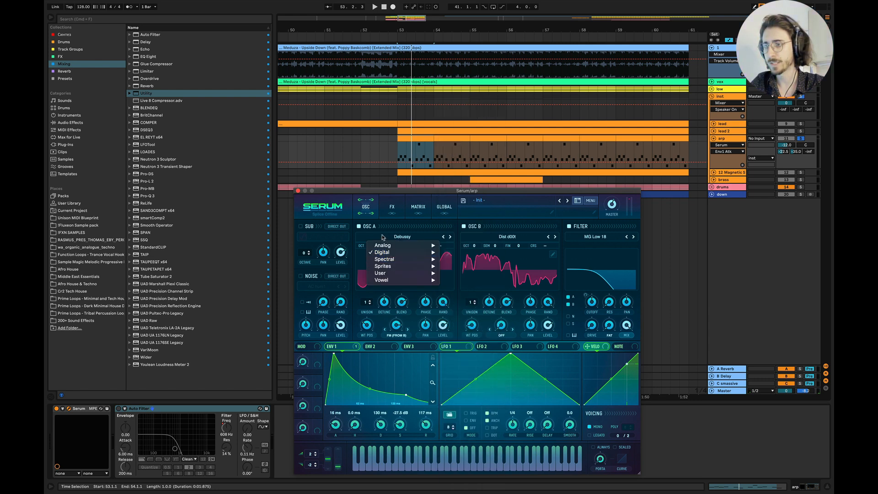
{"action": "mouse_move", "coordinate": [391, 252]}
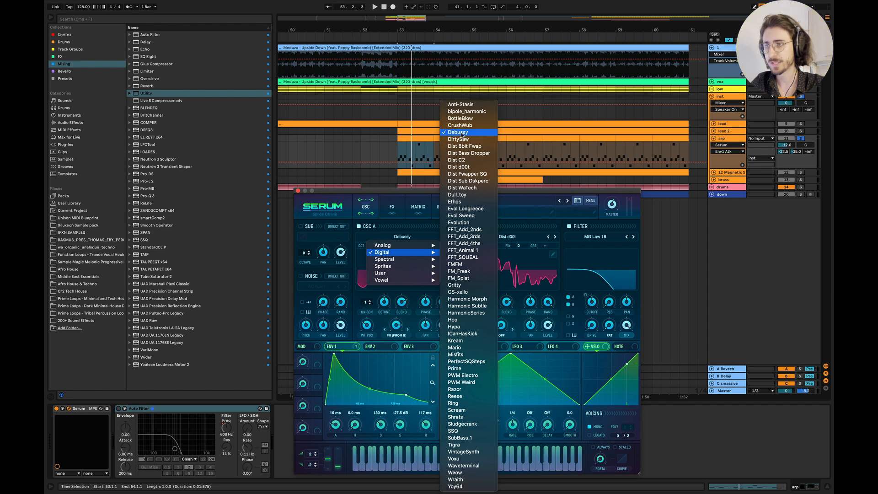
{"action": "left_click", "coordinate": [460, 132]}
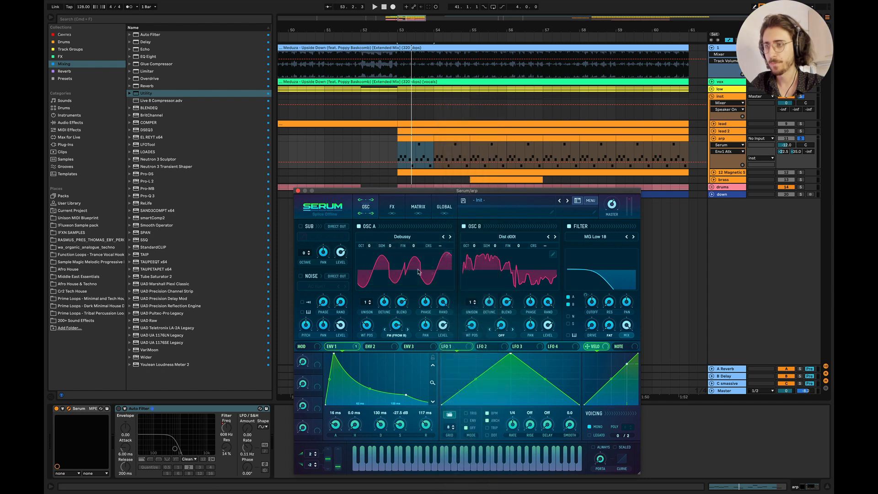
{"action": "left_click", "coordinate": [499, 238]}
{"action": "mouse_move", "coordinate": [496, 255]}
{"action": "left_click", "coordinate": [563, 167]}
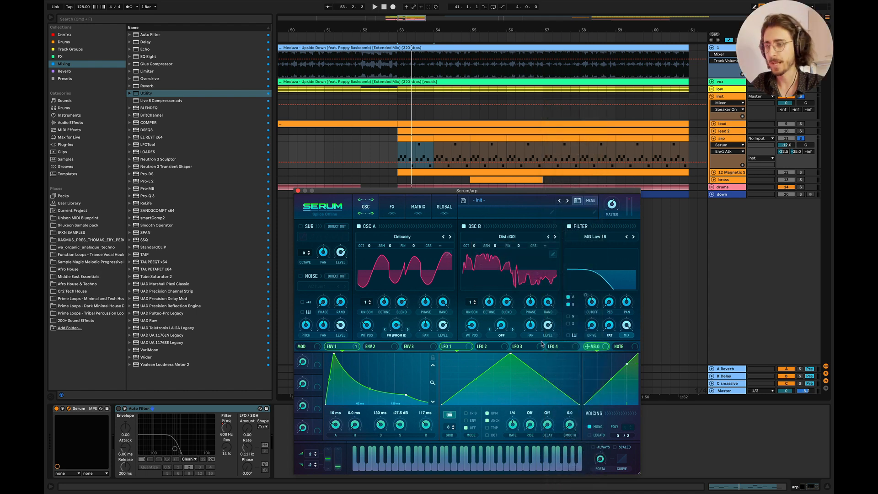
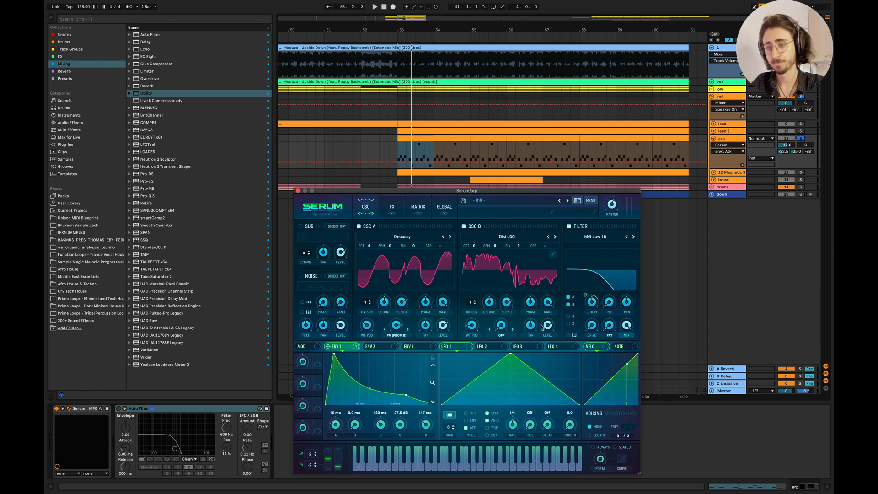
Switch off the arp Serum's distortion, compressor and filter effects and play the arp with only the equalizer.
{"action": "left_click", "coordinate": [391, 208]}
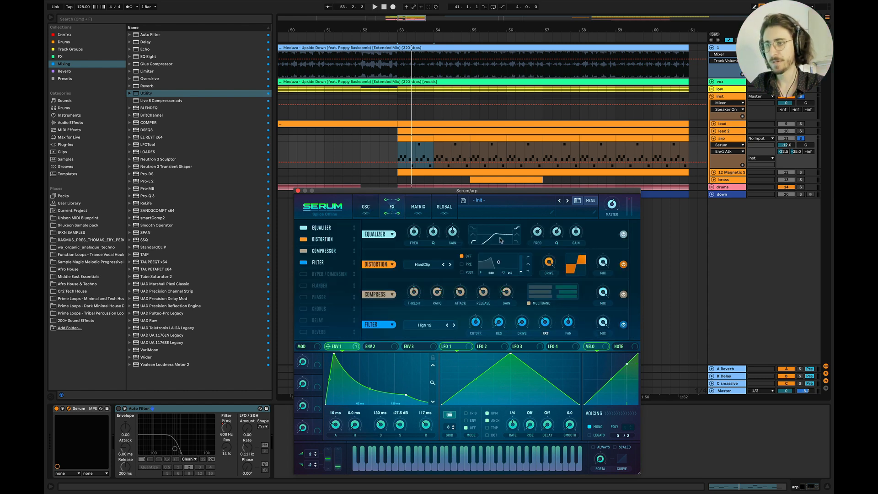
{"action": "left_click", "coordinate": [303, 239]}
{"action": "left_click", "coordinate": [303, 251]}
{"action": "left_click", "coordinate": [303, 262]}
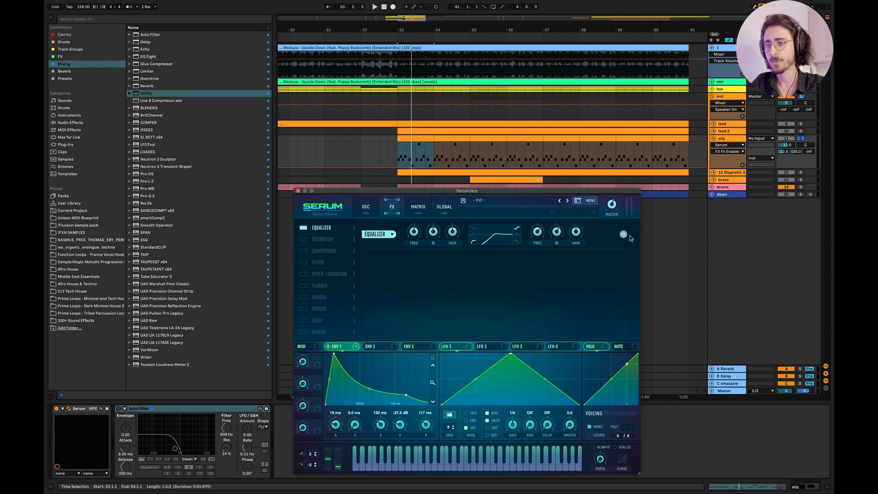
{"action": "key", "text": "space"}
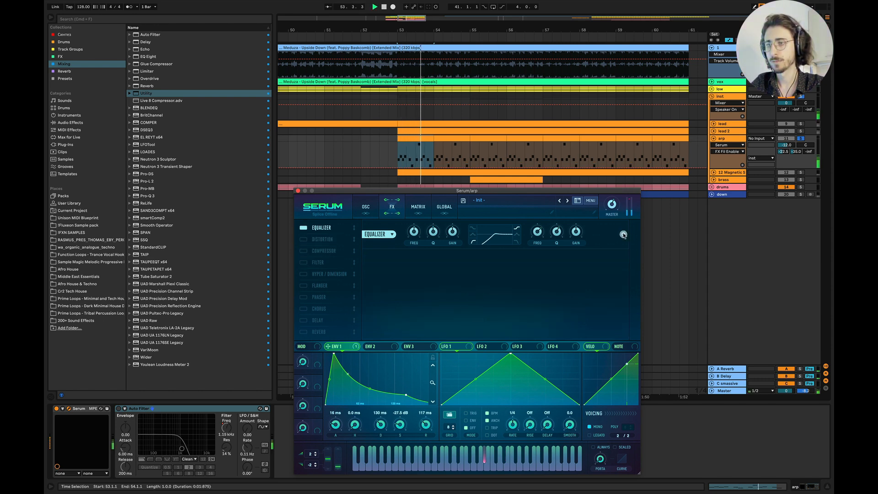
{"action": "key", "text": "space"}
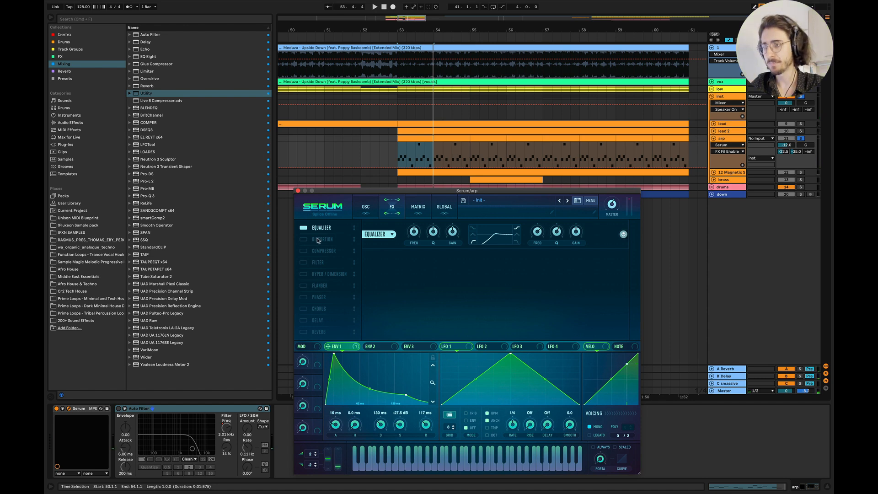
Switch the distortion, compressor and filter effects back on one at a time while listening to the arp.
{"action": "left_click", "coordinate": [304, 239]}
{"action": "key", "text": "space"}
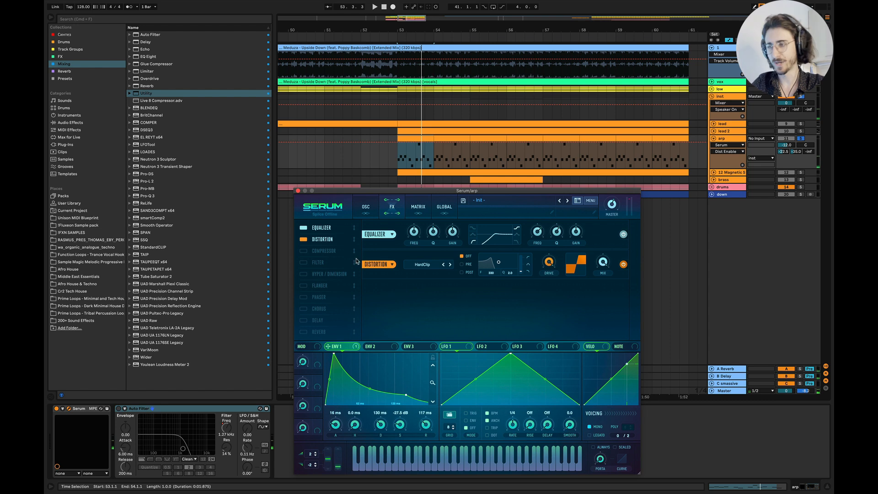
{"action": "left_click", "coordinate": [304, 251]}
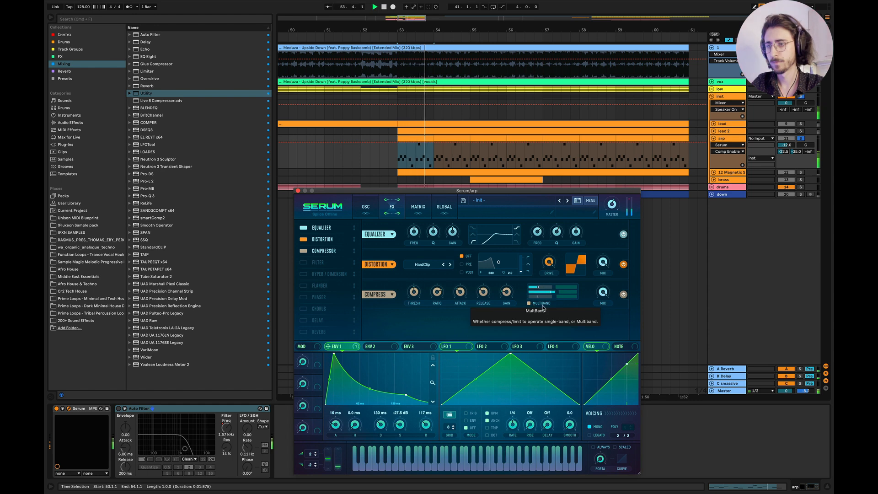
{"action": "left_click", "coordinate": [303, 262]}
Pick High 12 as the effect filter's type and check its cutoff frequency while the arp plays.
{"action": "left_click", "coordinate": [430, 328]}
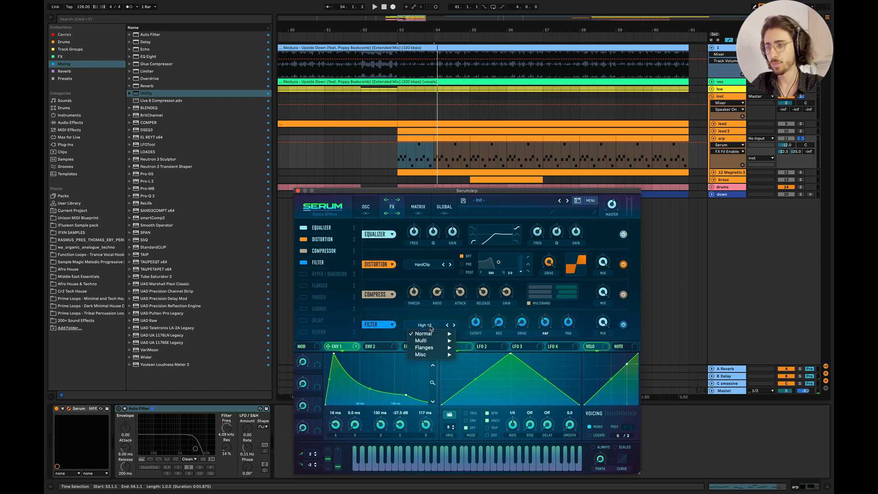
{"action": "mouse_move", "coordinate": [430, 334]}
{"action": "left_click", "coordinate": [473, 396]}
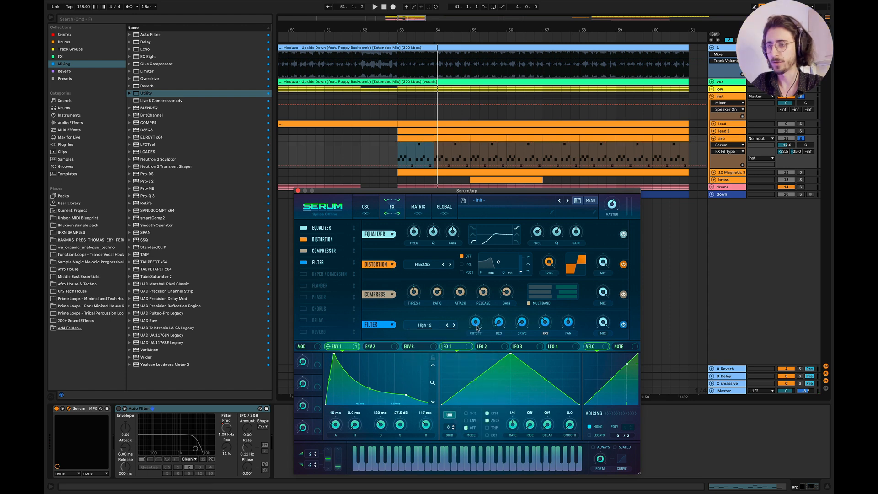
{"action": "left_click", "coordinate": [476, 328]}
{"action": "key", "text": "space"}
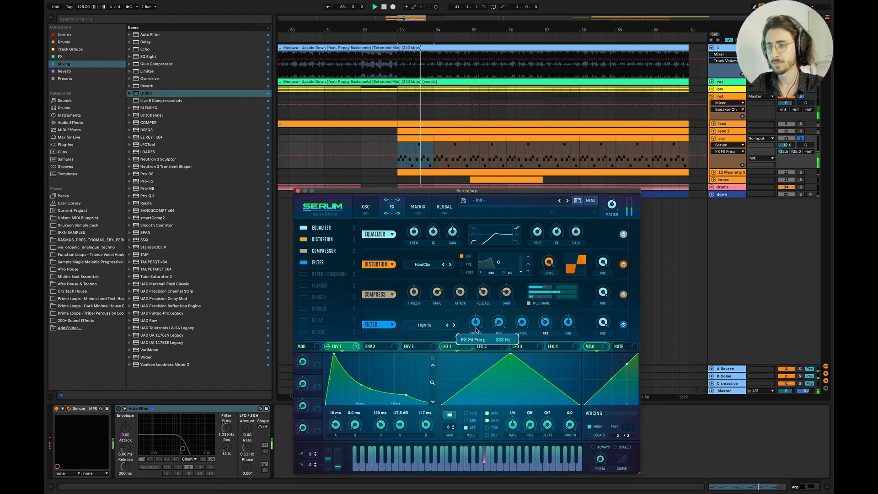
{"action": "left_click_drag", "start_coordinate": [475, 329], "coordinate": [479, 332]}
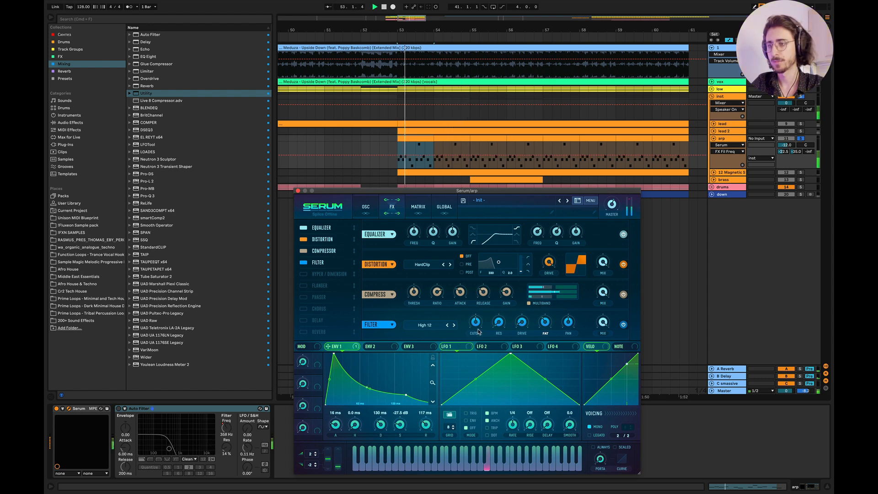
Unsolo the arp track, re-enable its Auto Filter and close the Serum window.
{"action": "left_click", "coordinate": [801, 138]}
{"action": "left_click", "coordinate": [118, 408]}
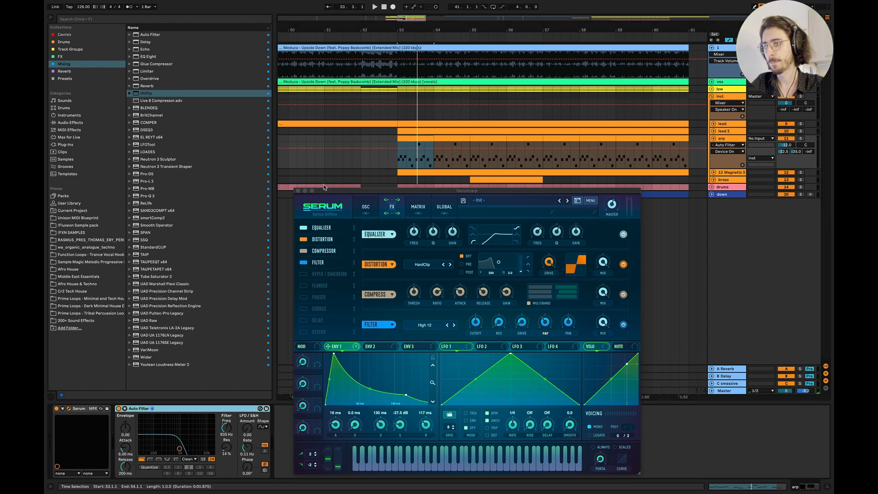
{"action": "left_click", "coordinate": [298, 191]}
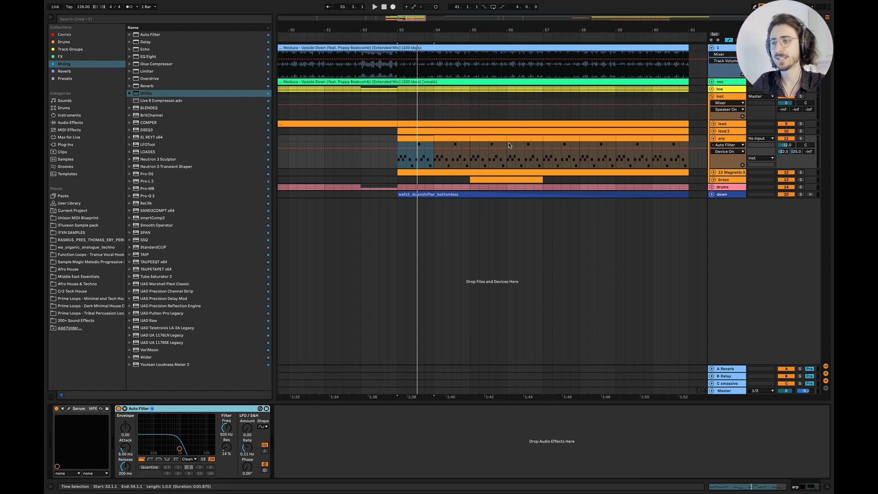
Play the drop from bar 53 and raise the arp track's volume to -11.5 dB.
{"action": "scroll", "coordinate": [422, 226], "scroll_direction": "down", "scroll_amount": 3}
{"action": "scroll", "coordinate": [421, 225], "scroll_direction": "down", "scroll_amount": 2}
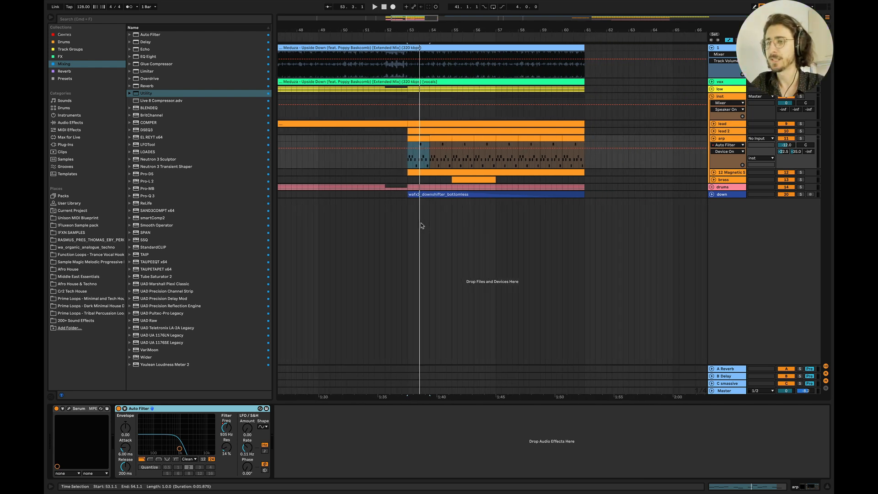
{"action": "left_click", "coordinate": [409, 165]}
{"action": "scroll", "coordinate": [409, 165], "scroll_direction": "right", "scroll_amount": 1}
{"action": "key", "text": "space"}
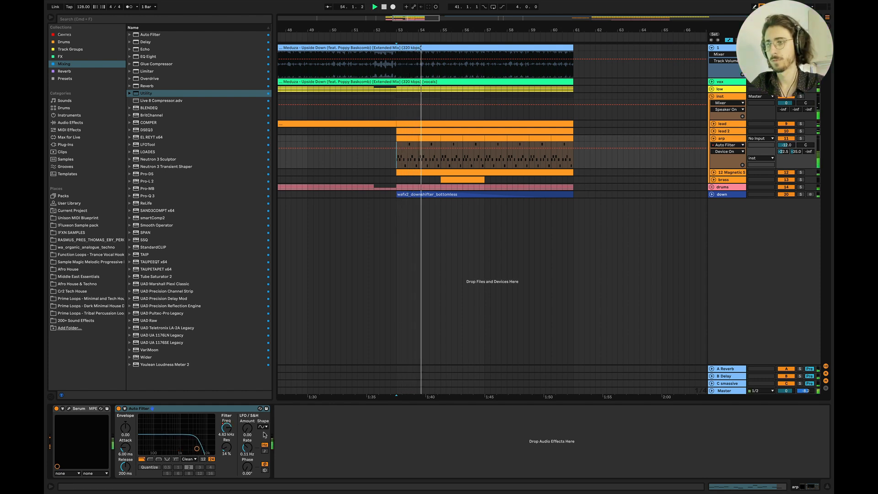
{"action": "left_click_drag", "start_coordinate": [783, 152], "coordinate": [786, 143]}
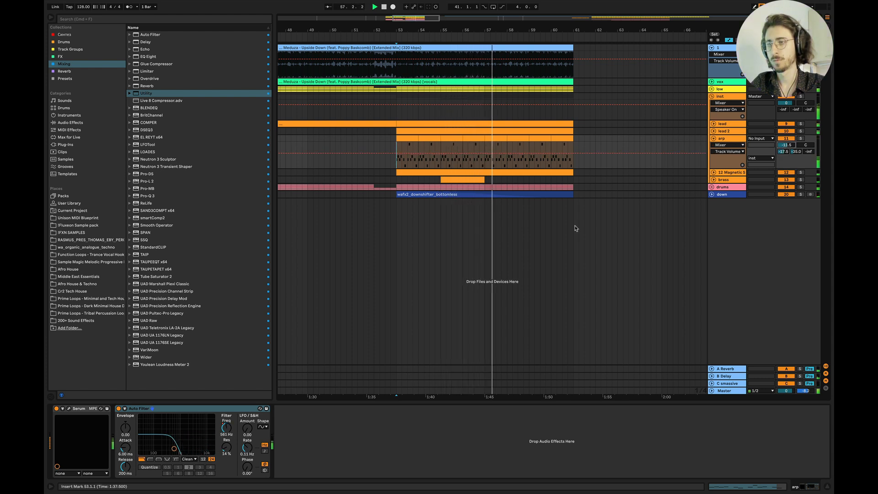
{"action": "key", "text": "space"}
Unfold and solo the 12-Magnetic Strings track, enlarge it and play its sustained notes from bar 53.
{"action": "scroll", "coordinate": [515, 194], "scroll_direction": "up", "scroll_amount": 3}
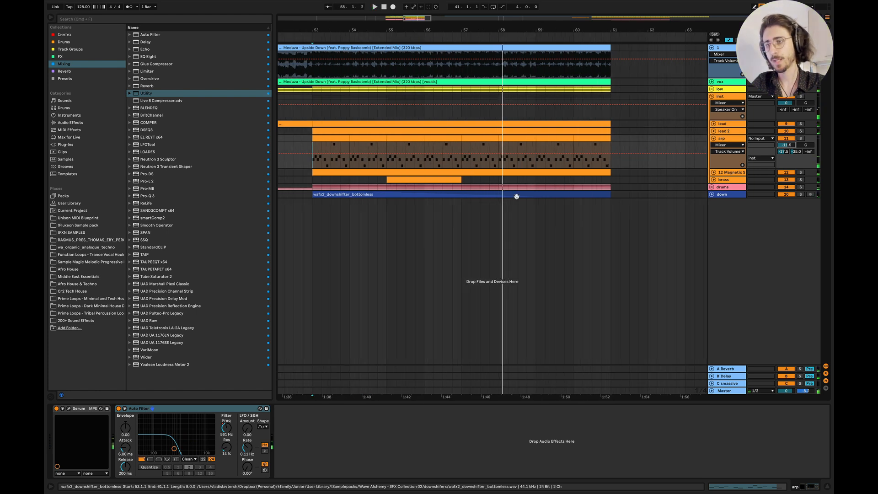
{"action": "left_click", "coordinate": [714, 173]}
{"action": "left_click", "coordinate": [801, 173]}
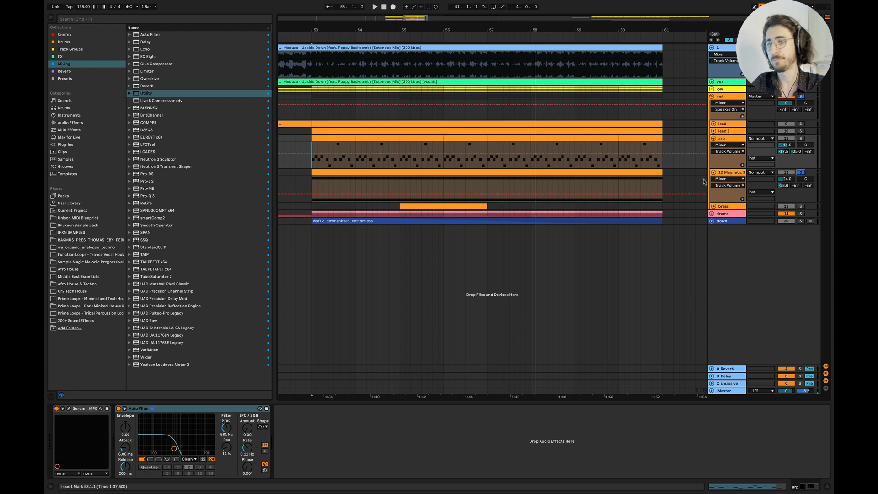
{"action": "left_click", "coordinate": [731, 173]}
{"action": "scroll", "coordinate": [731, 175], "scroll_direction": "up", "scroll_amount": 5}
{"action": "left_click", "coordinate": [318, 201]}
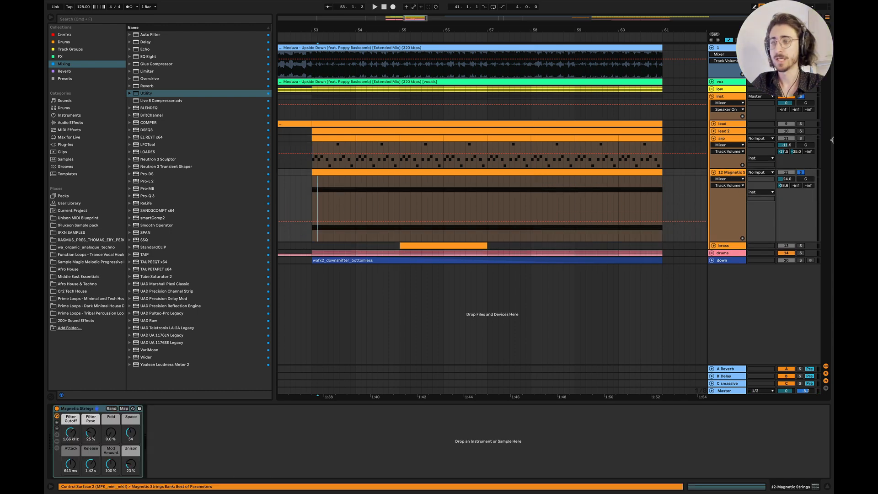
{"action": "left_click", "coordinate": [314, 199]}
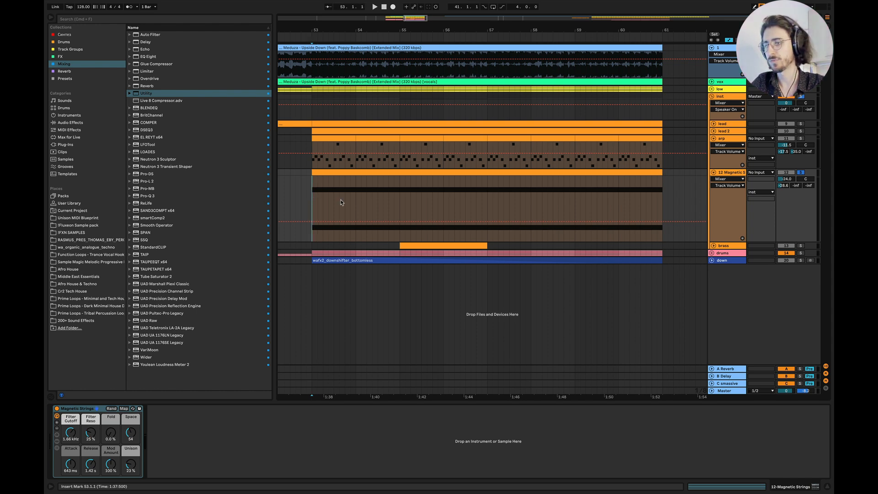
{"action": "key", "text": "space"}
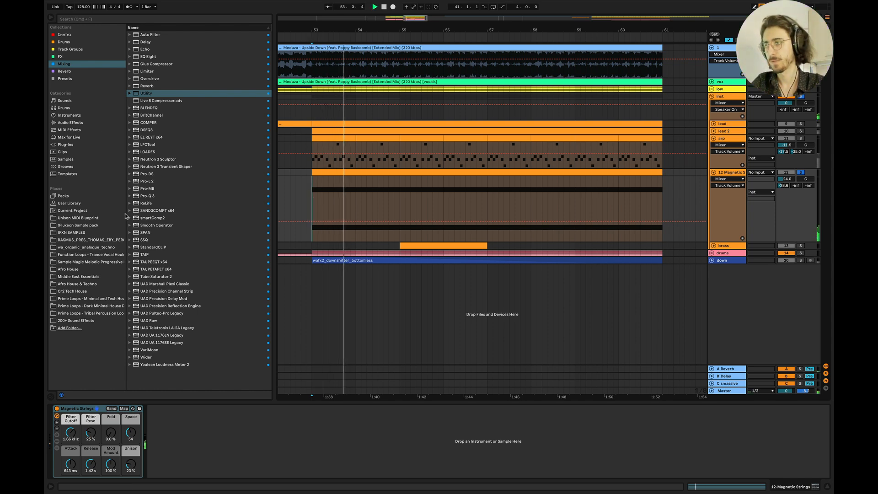
Look for the Magnetic Strings rack among the saved presets and the built-in instruments.
{"action": "left_click", "coordinate": [64, 78]}
{"action": "scroll", "coordinate": [203, 241], "scroll_direction": "up", "scroll_amount": 3}
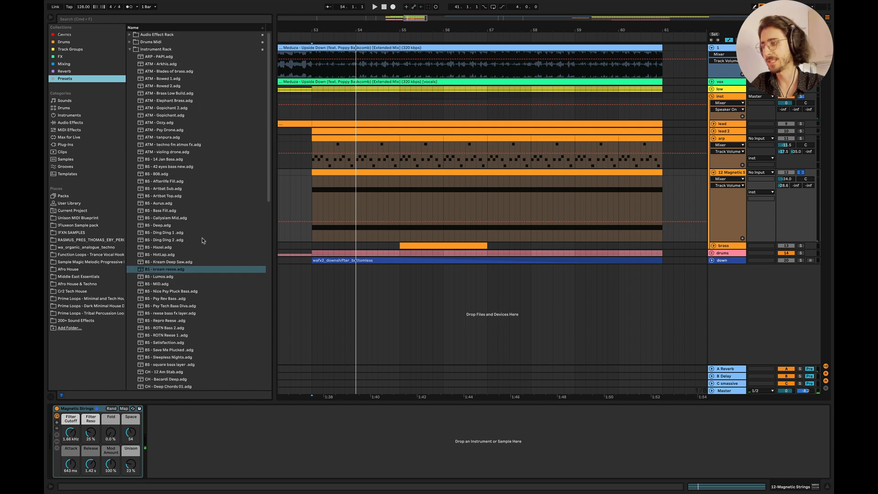
{"action": "left_click", "coordinate": [89, 409]}
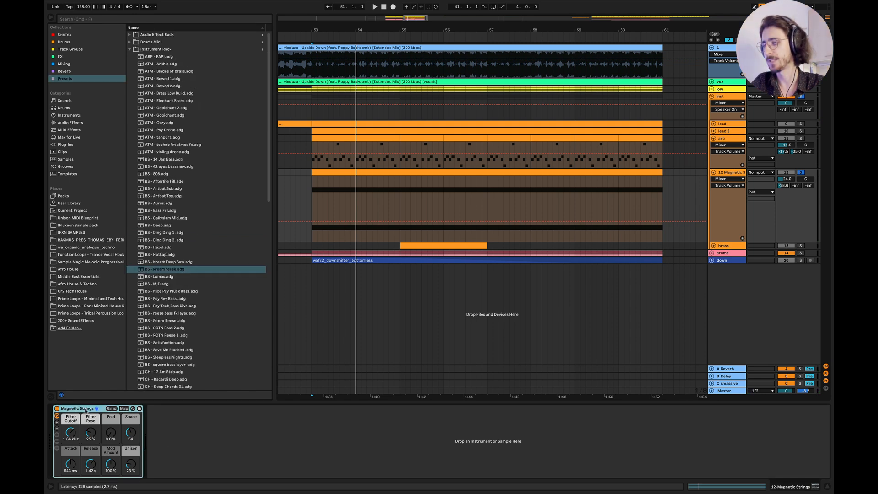
{"action": "right_click", "coordinate": [86, 410]}
{"action": "left_click", "coordinate": [86, 410]}
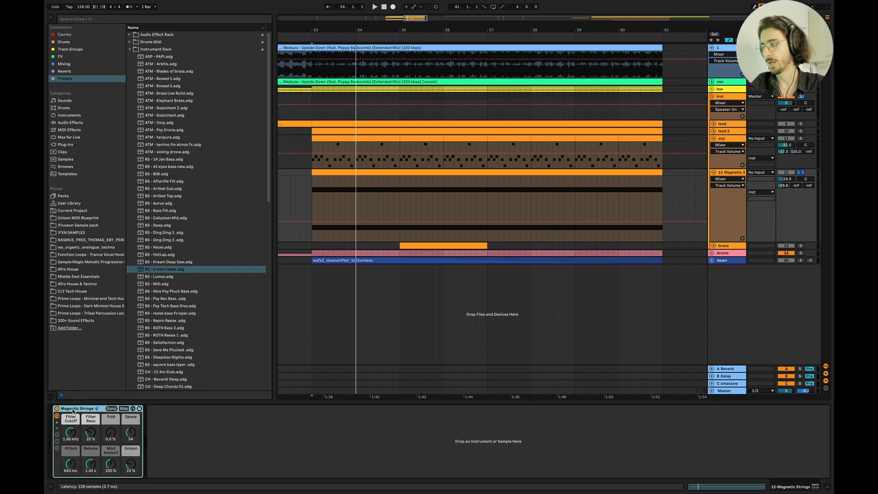
{"action": "left_click", "coordinate": [75, 115]}
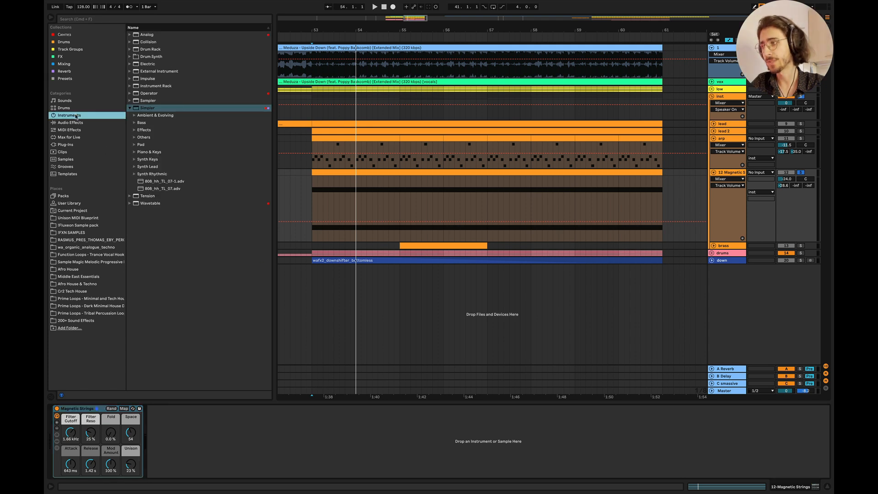
{"action": "left_click", "coordinate": [75, 413]}
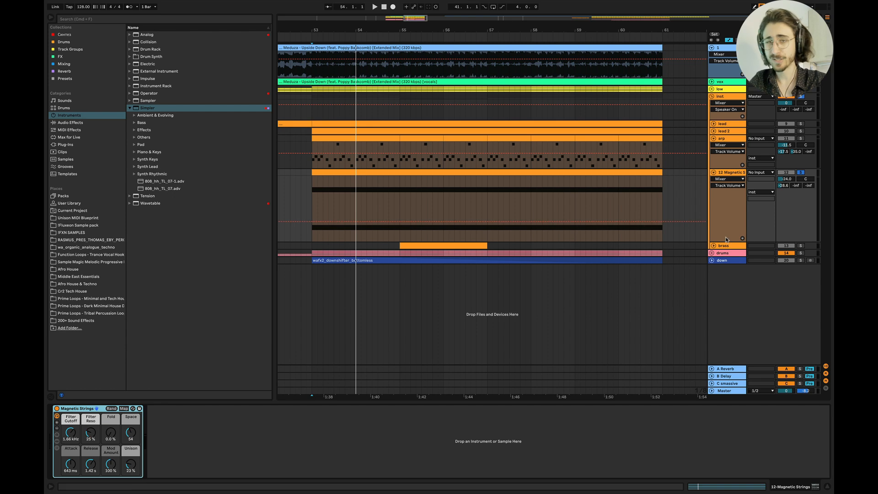
Unfold and solo the brass track and play its clip from bar 55.
{"action": "left_click", "coordinate": [713, 246]}
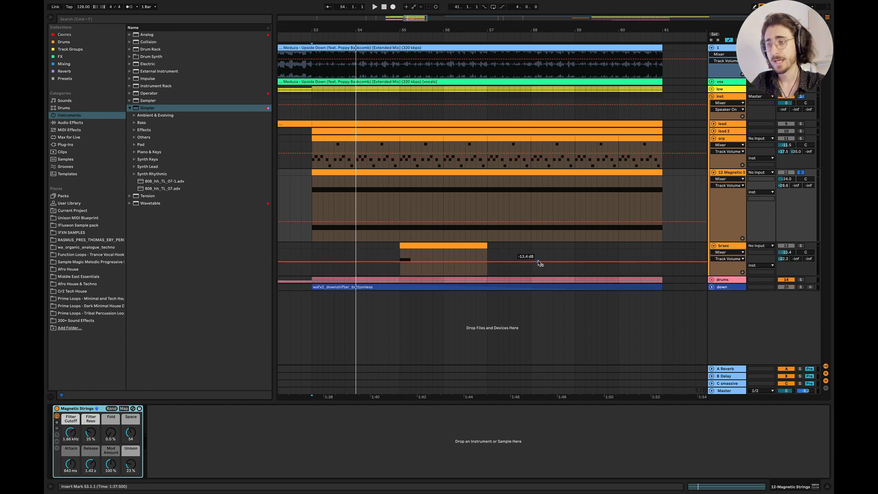
{"action": "left_click", "coordinate": [403, 256]}
{"action": "left_click", "coordinate": [805, 252]}
{"action": "left_click", "coordinate": [800, 246]}
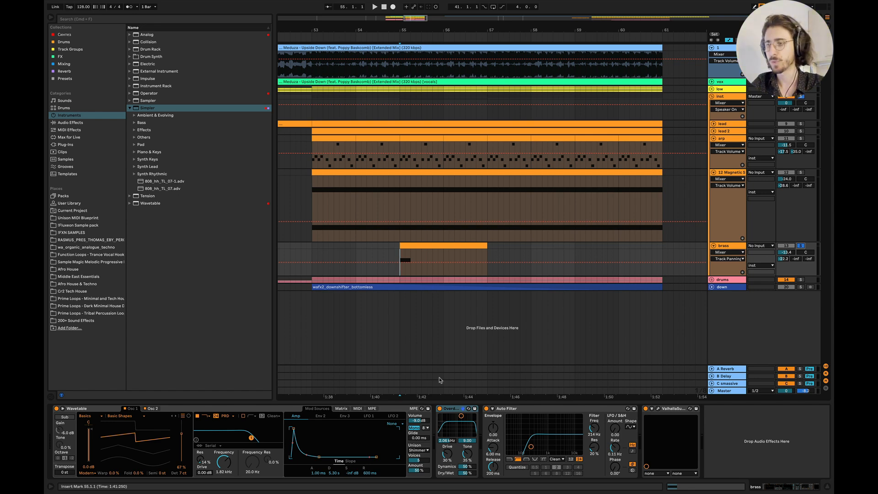
{"action": "key", "text": "space"}
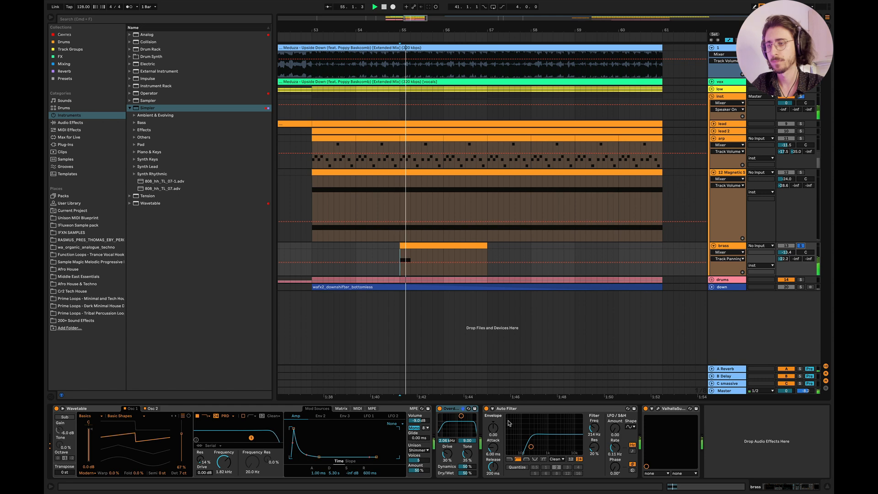
{"action": "key", "text": "space"}
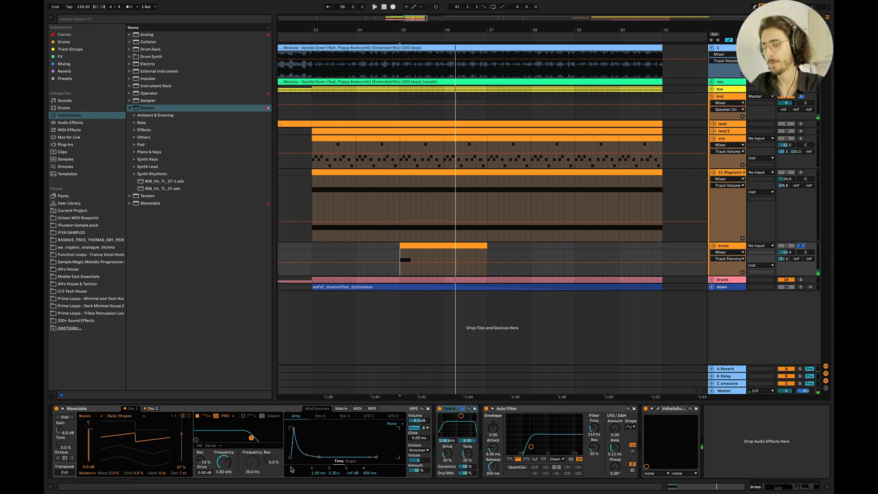
Compare the brass Wavetable's two oscillators, playing the clip and toggling the oscillators off and on.
{"action": "left_click", "coordinate": [152, 409]}
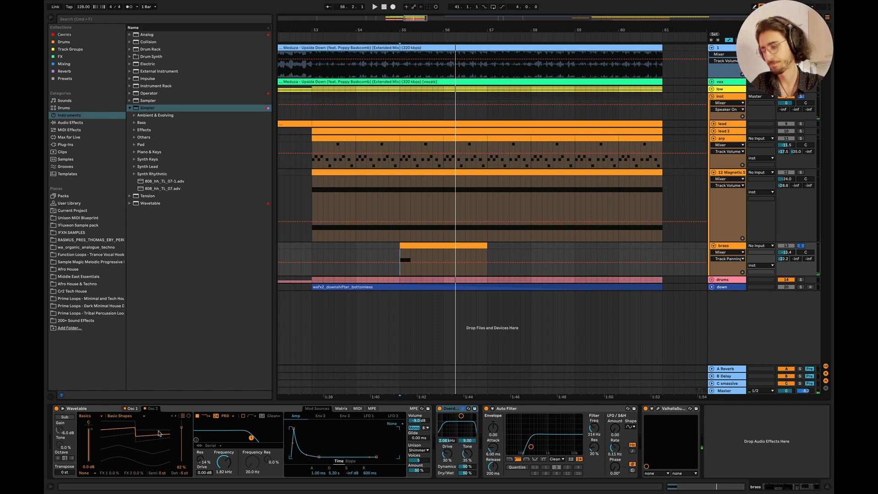
{"action": "left_click", "coordinate": [131, 408]}
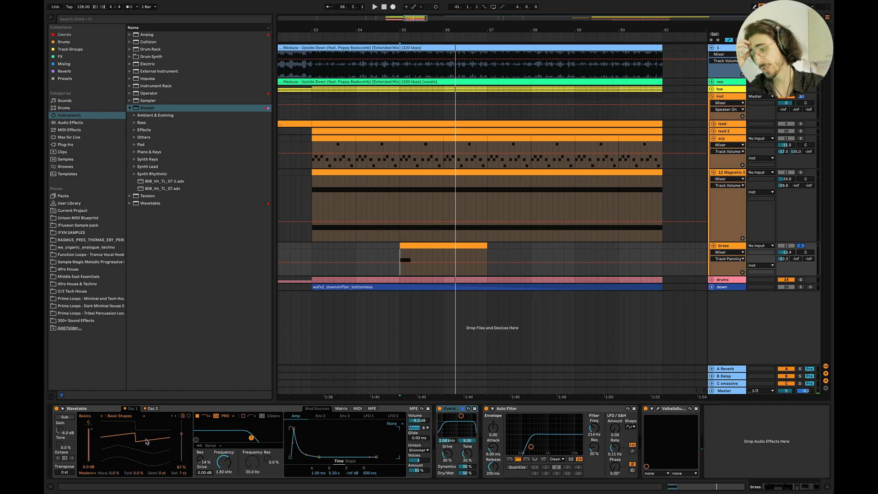
{"action": "left_click", "coordinate": [152, 409]}
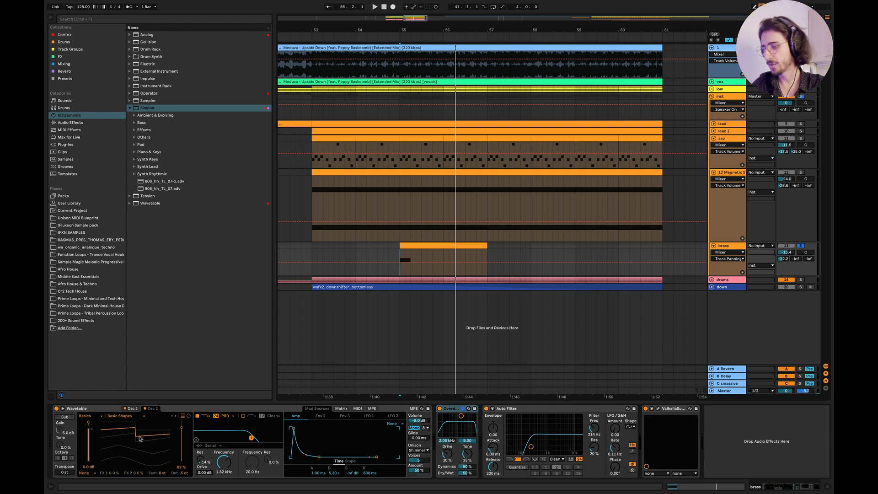
{"action": "left_click", "coordinate": [125, 409]}
{"action": "key", "text": "space"}
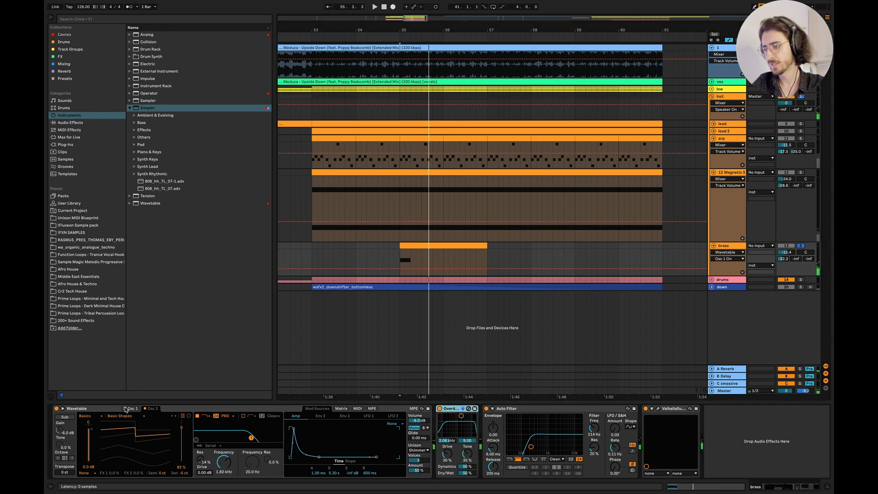
{"action": "left_click", "coordinate": [145, 408]}
{"action": "left_click", "coordinate": [145, 409]}
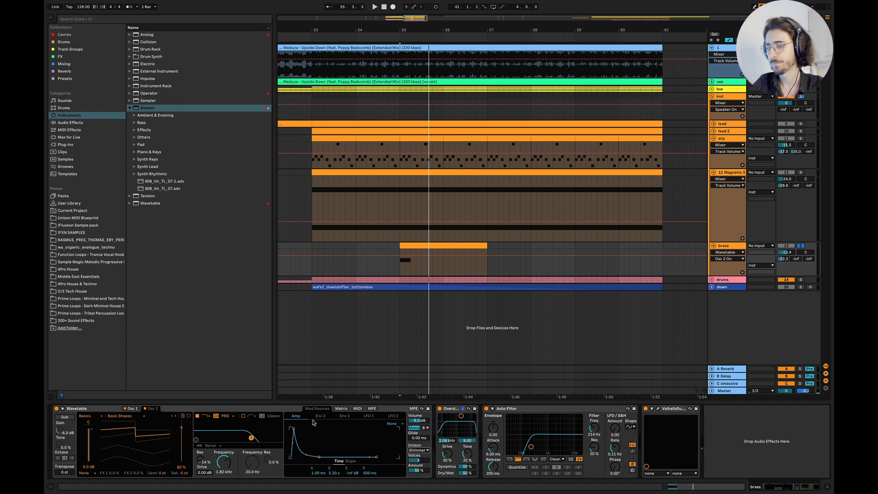
Examine the brass Wavetable's modulation of Filter 1 Freq by Env 2, its envelopes and filter frequency during playback.
{"action": "left_click", "coordinate": [341, 409]}
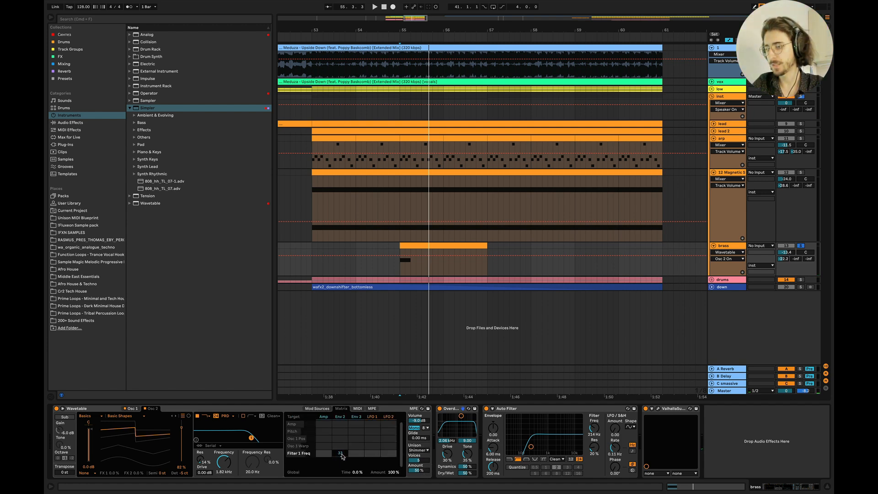
{"action": "left_click", "coordinate": [315, 409]}
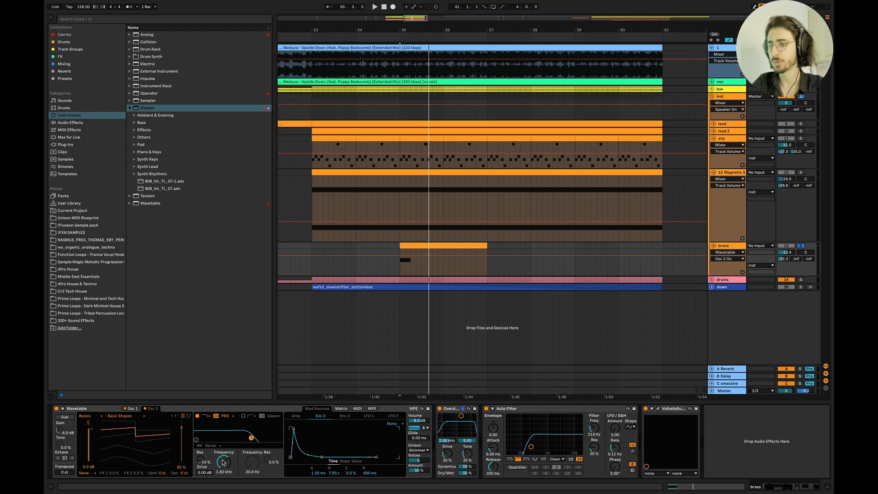
{"action": "key", "text": "space"}
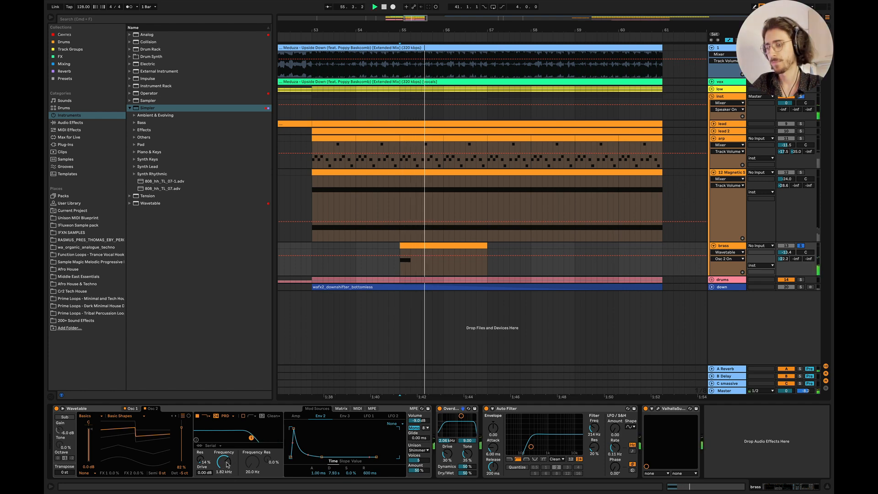
{"action": "left_click", "coordinate": [296, 416]}
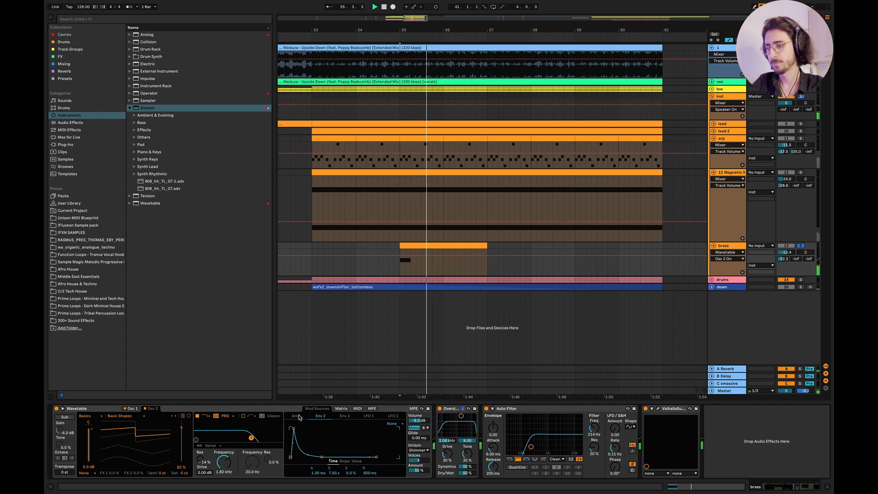
{"action": "key", "text": "space"}
Play the brass with its Overdrive bypassed for comparison, and switch the Overdrive back on.
{"action": "key", "text": "space"}
{"action": "key", "text": "space"}
{"action": "left_click", "coordinate": [439, 409]}
{"action": "key", "text": "space"}
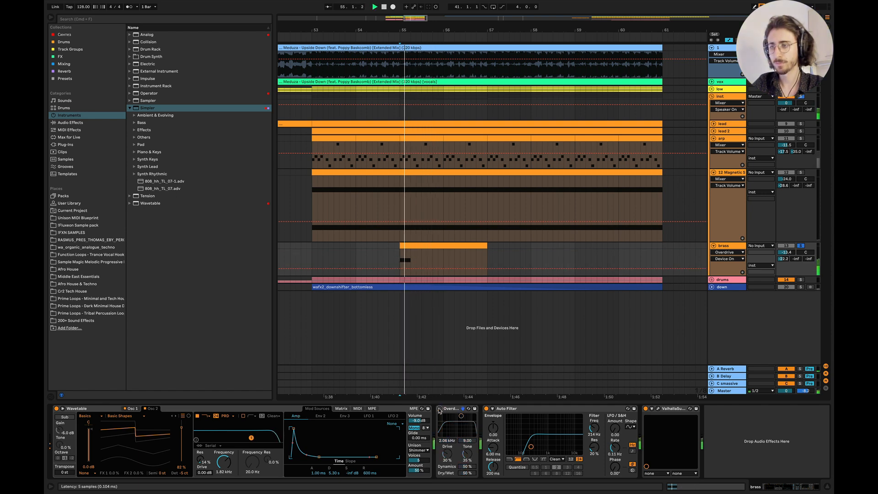
{"action": "left_click", "coordinate": [439, 409]}
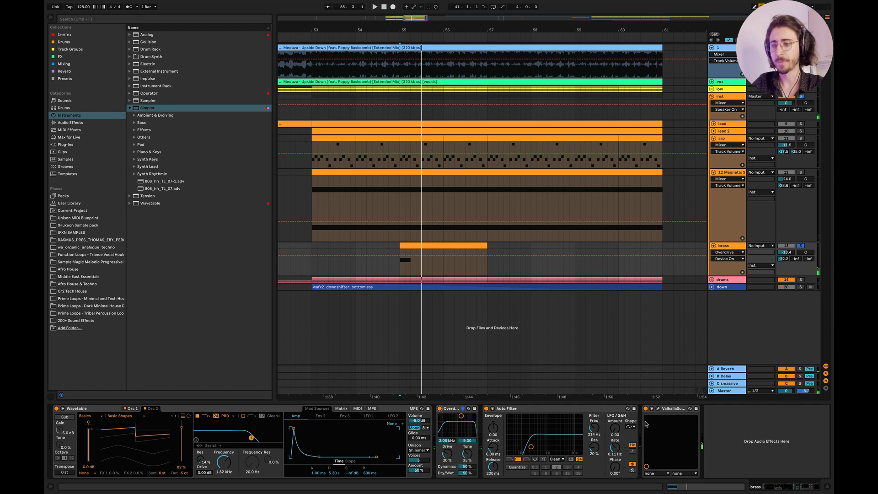
Check the brass Auto Filter and the ValhallaSupermassive reverb settings, and close the reverb window.
{"action": "left_click", "coordinate": [515, 408]}
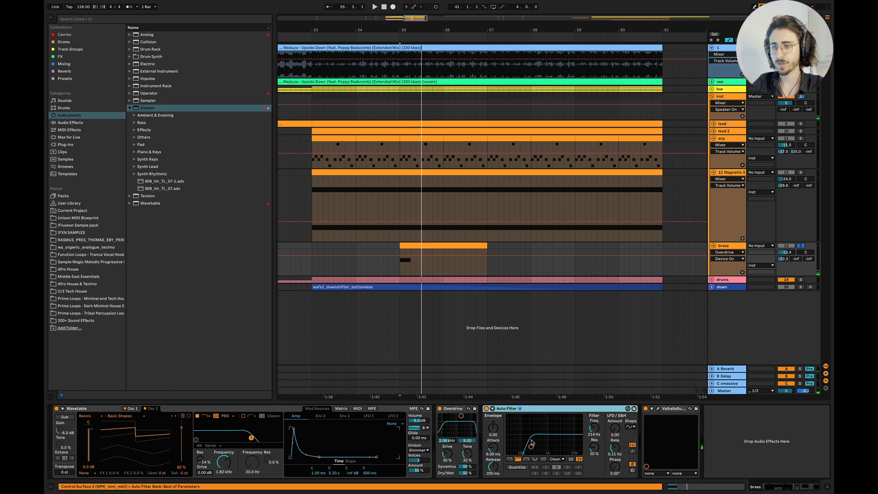
{"action": "left_click", "coordinate": [658, 408]}
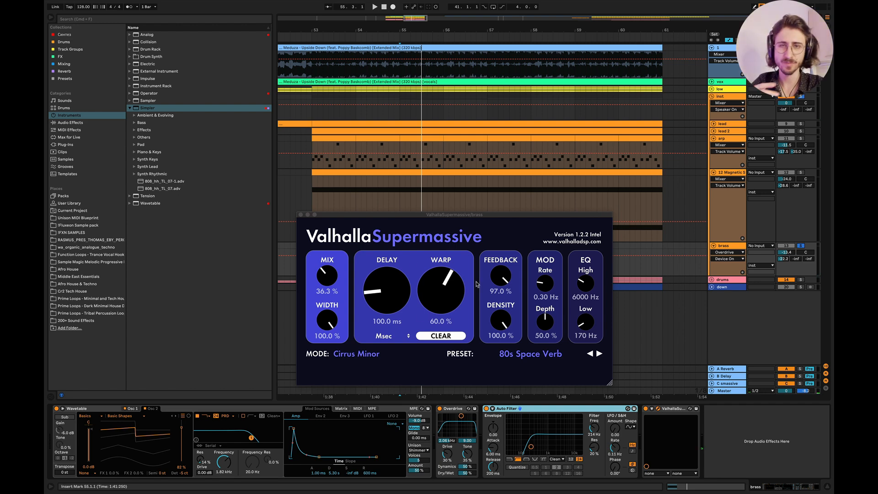
{"action": "left_click", "coordinate": [300, 214]}
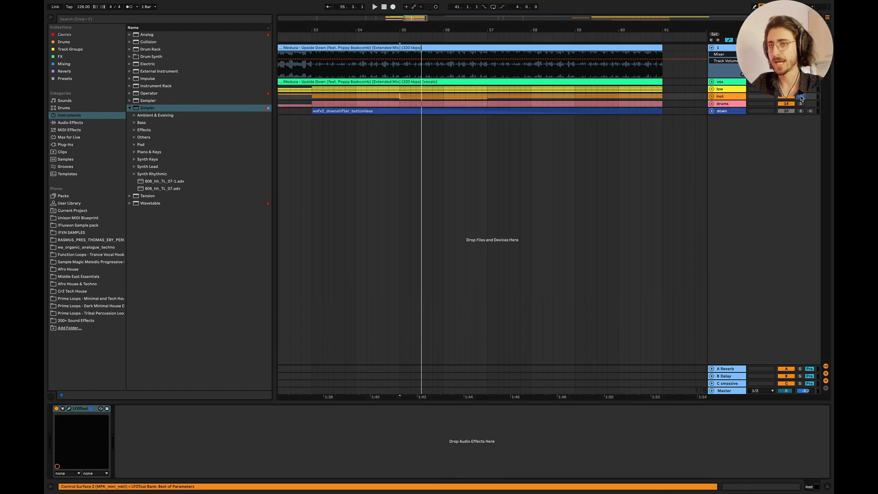
Collapse the arp, Magnetic Strings and brass tracks, and expand the drums group and its 16th hat track.
{"action": "left_click", "coordinate": [712, 97]}
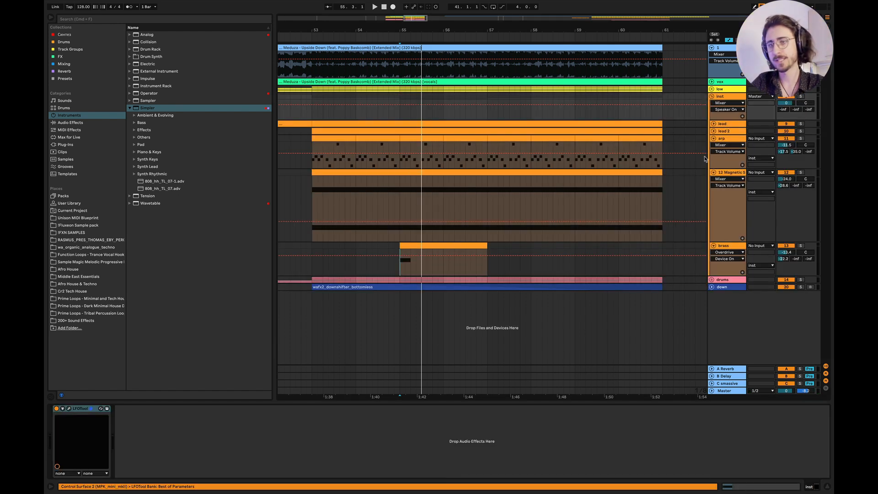
{"action": "left_click", "coordinate": [713, 139]}
{"action": "left_click", "coordinate": [712, 145]}
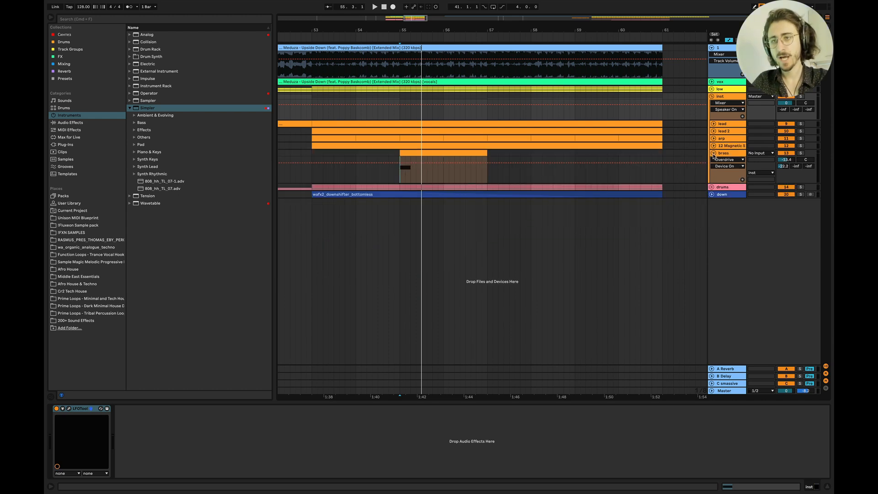
{"action": "left_click", "coordinate": [713, 154]}
{"action": "left_click", "coordinate": [712, 161]}
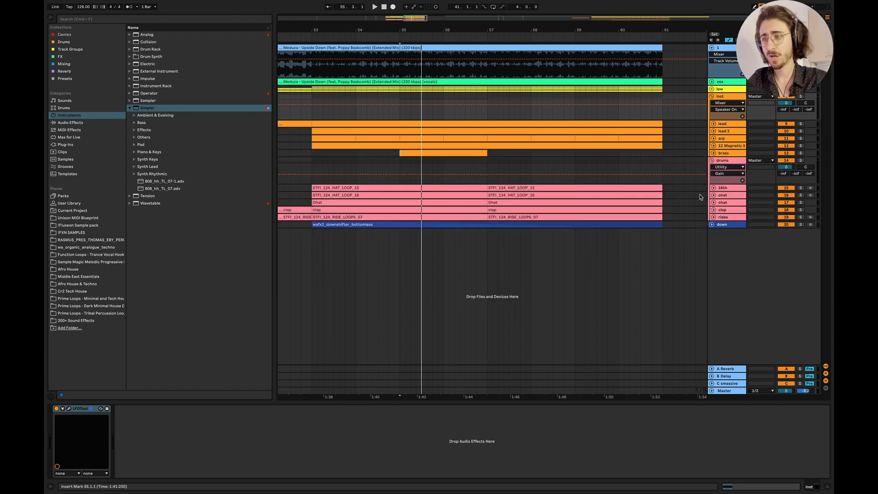
{"action": "left_click", "coordinate": [713, 188]}
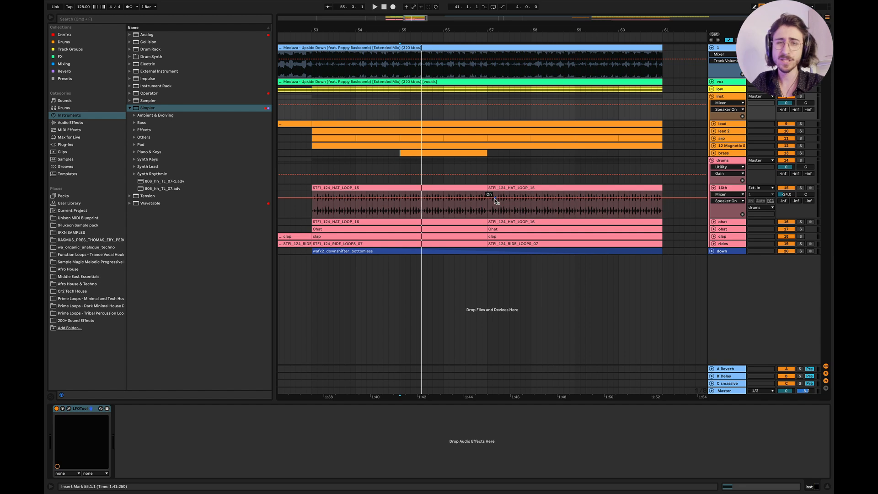
Solo the 16th hat track, play its loop from bar 53 and hide the device view.
{"action": "left_click", "coordinate": [801, 188]}
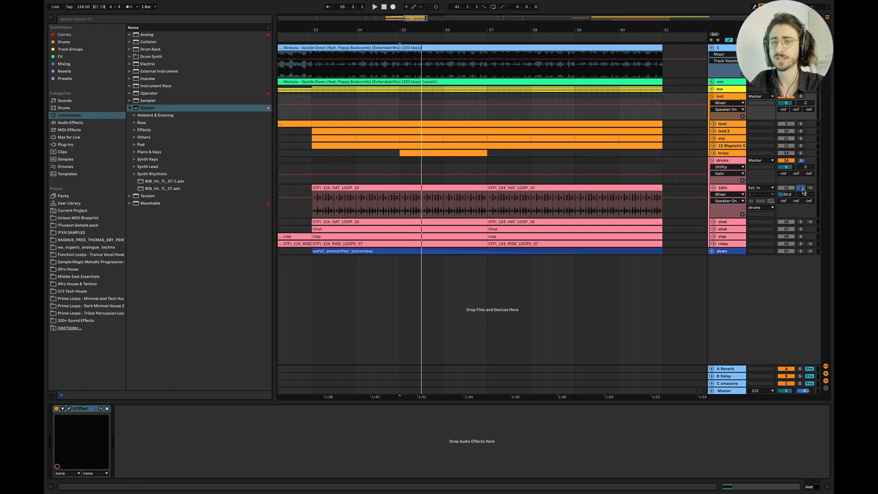
{"action": "left_click", "coordinate": [313, 214]}
{"action": "key", "text": "space"}
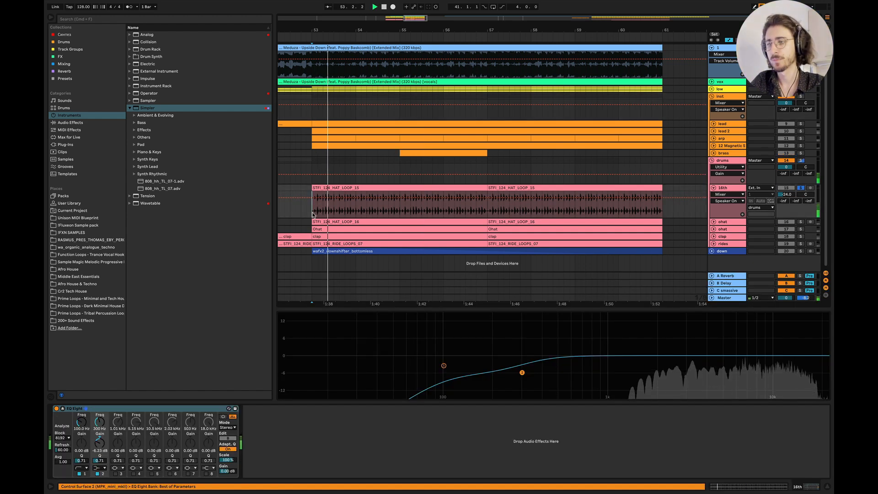
{"action": "key", "text": "space"}
{"action": "key", "text": "space"}
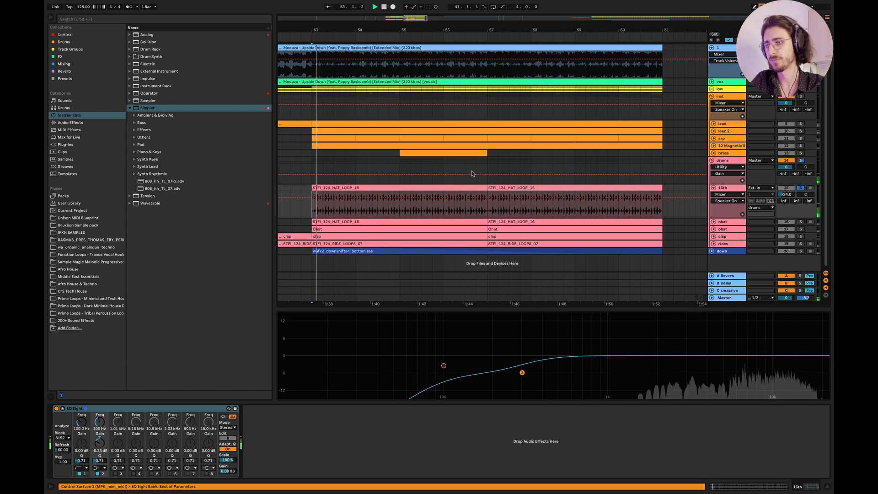
{"action": "key", "text": "space"}
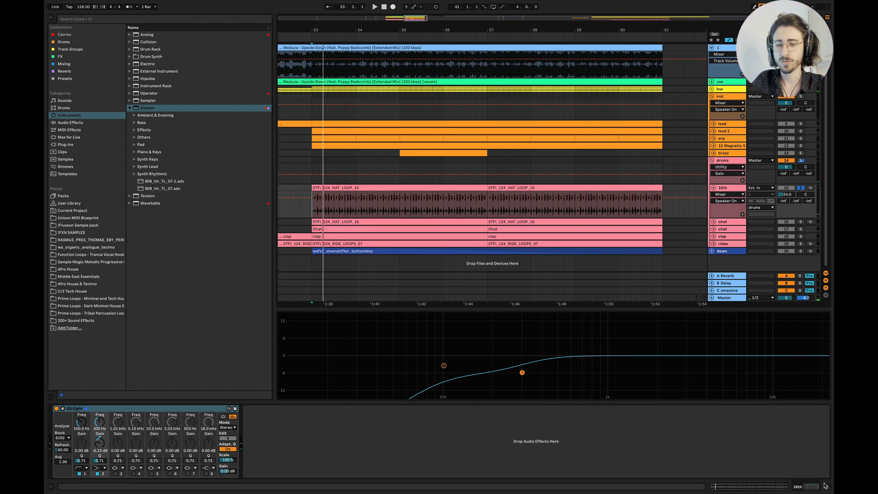
{"action": "left_click", "coordinate": [826, 487]}
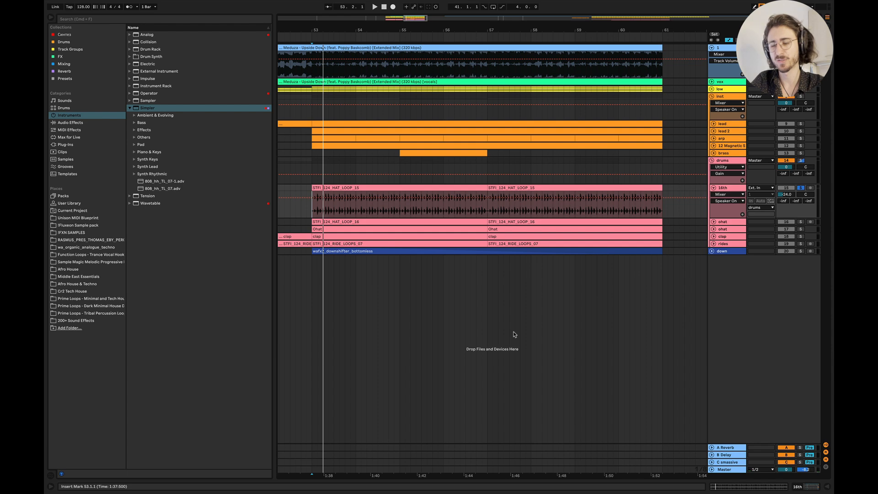
{"action": "key", "text": "space"}
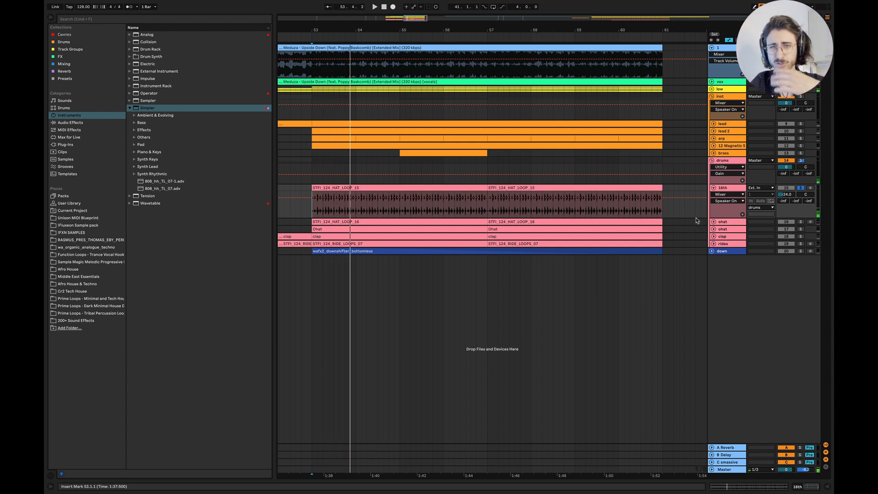
Expand the two open-hat tracks, add each to the solo and play the hats together from bar 53.
{"action": "left_click", "coordinate": [712, 222]}
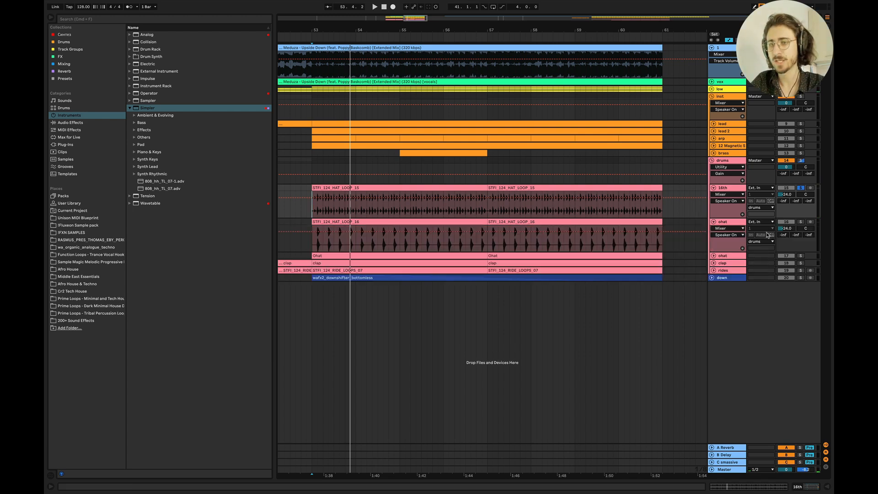
{"action": "key", "text": "space"}
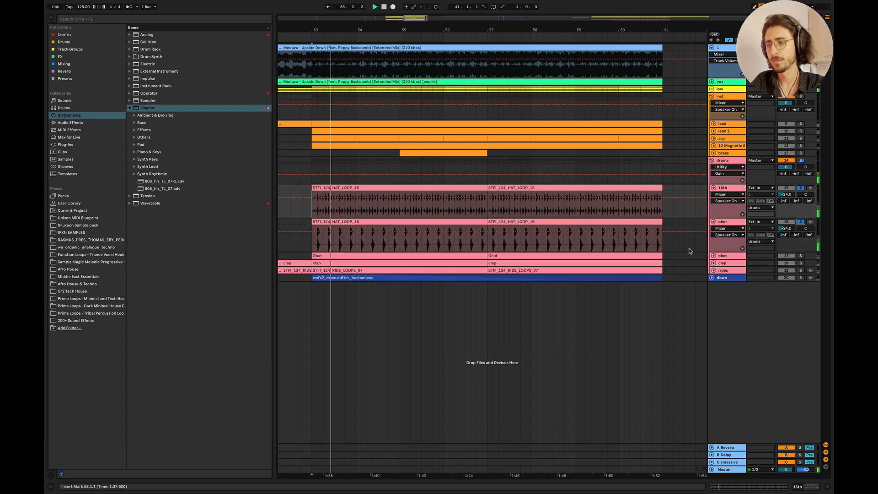
{"action": "left_click", "coordinate": [713, 255]}
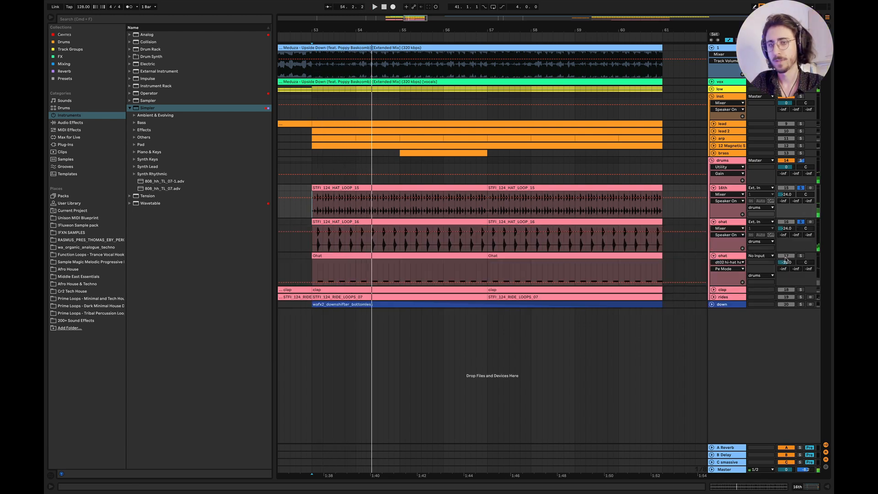
{"action": "left_click", "coordinate": [360, 273]}
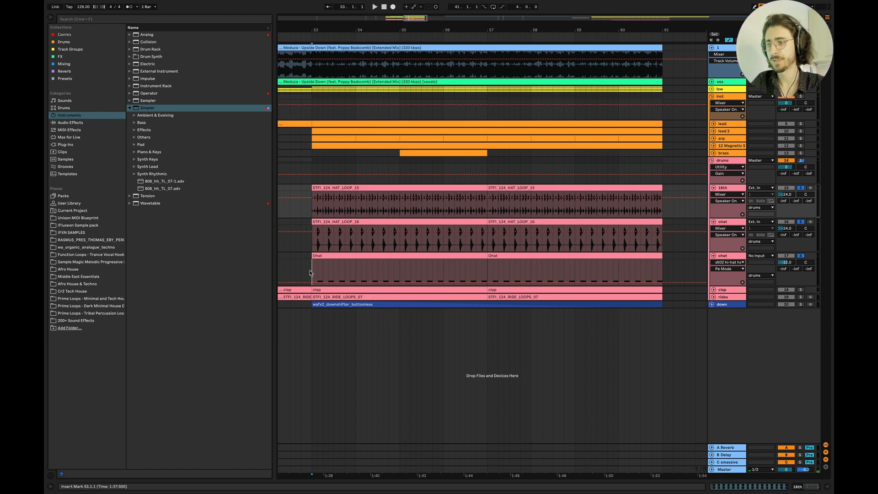
{"action": "key", "text": "space"}
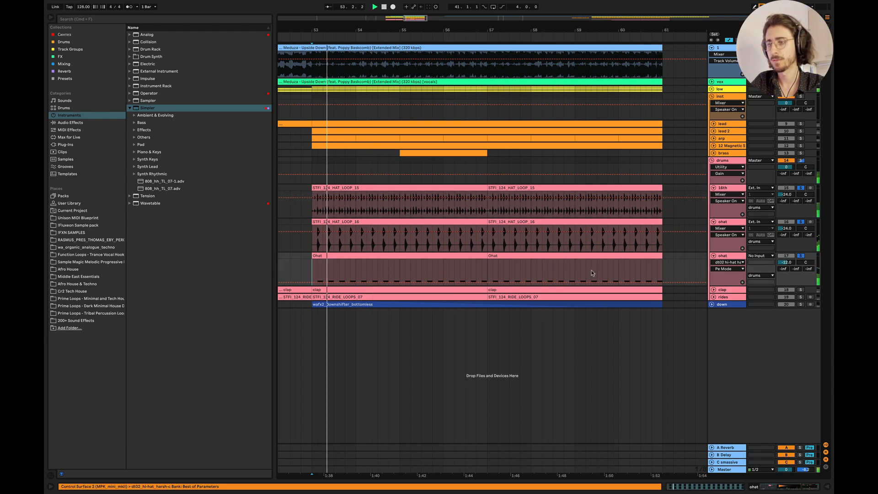
Show the MIDI open hat's devices and compare its sound with the Reverb bypassed and switched back on during playback.
{"action": "double_click", "coordinate": [723, 256]}
{"action": "key", "text": "space"}
{"action": "left_click", "coordinate": [581, 409]}
{"action": "key", "text": "space"}
{"action": "left_click", "coordinate": [547, 408]}
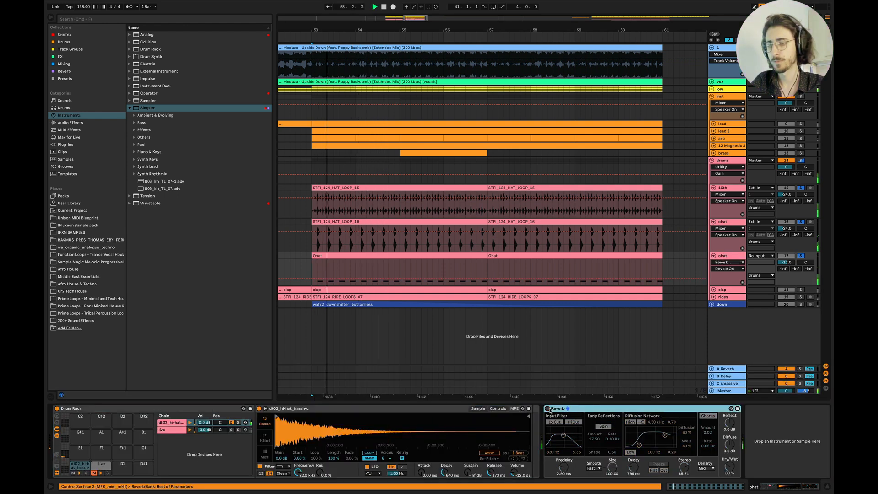
{"action": "left_click", "coordinate": [548, 408]}
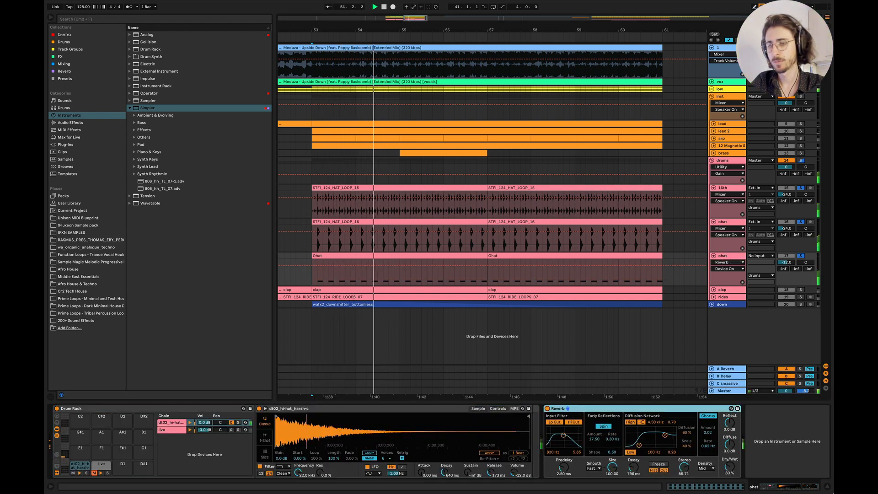
Expand the clap track, solo it alone and play the layered claps from bar 53.
{"action": "left_click", "coordinate": [713, 290]}
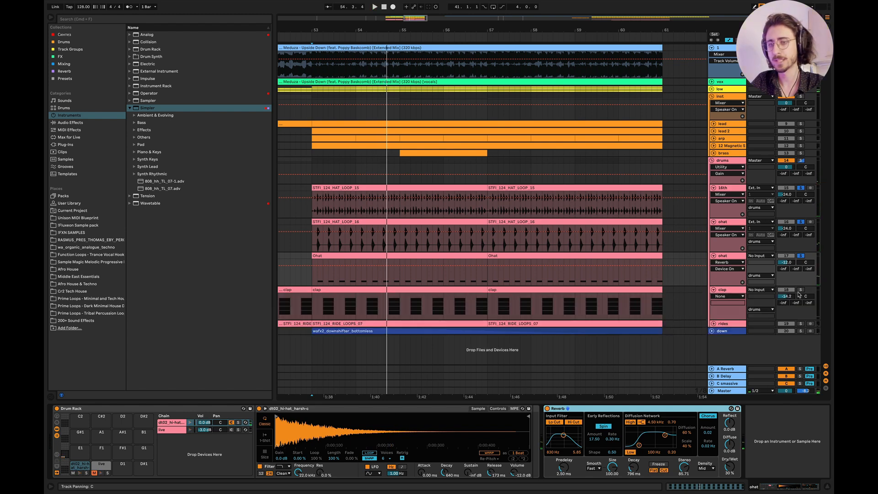
{"action": "left_click", "coordinate": [801, 289]}
{"action": "left_click", "coordinate": [669, 301]}
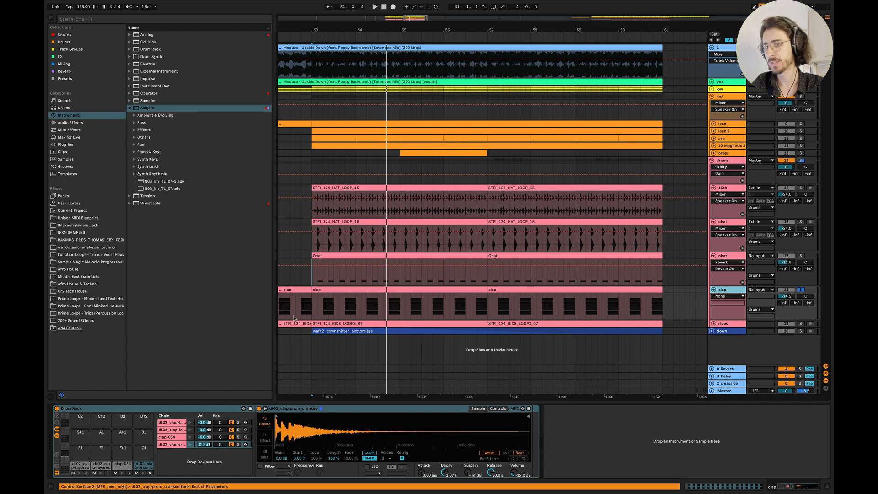
{"action": "key", "text": "space"}
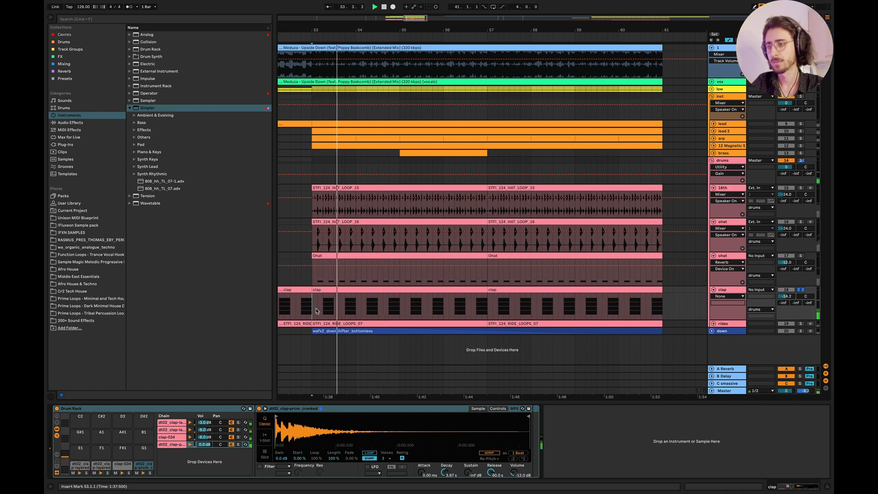
Deactivate the dt02_clap-prcm_cranked chain in the clap Drum Rack and replay the claps without it.
{"action": "left_click", "coordinate": [231, 444]}
{"action": "key", "text": "space"}
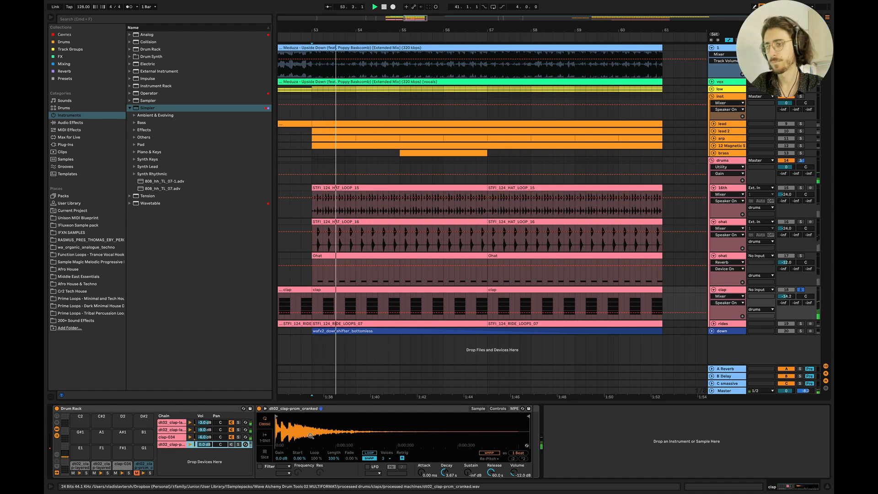
{"action": "key", "text": "space"}
{"action": "key", "text": "space"}
{"action": "key", "text": "space"}
Solo the drums group and compare the full drums with and without the dt02_clap-prcm_cranked layer.
{"action": "left_click", "coordinate": [800, 161]}
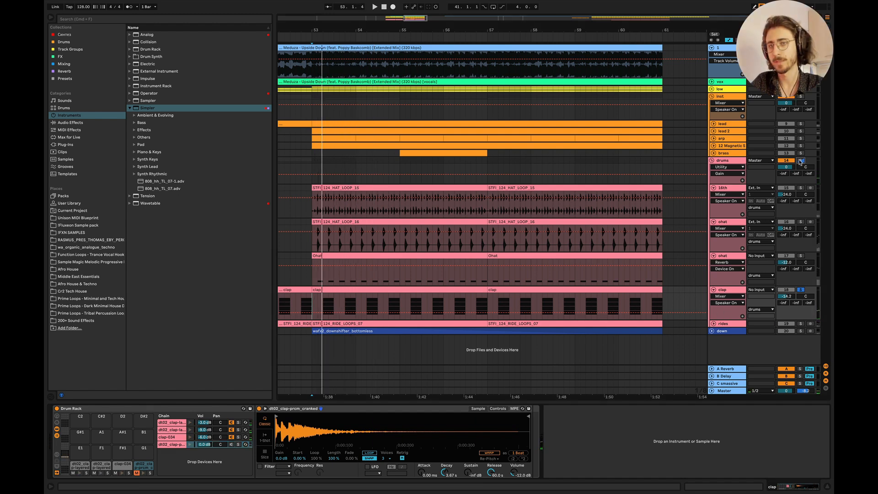
{"action": "key", "text": "space"}
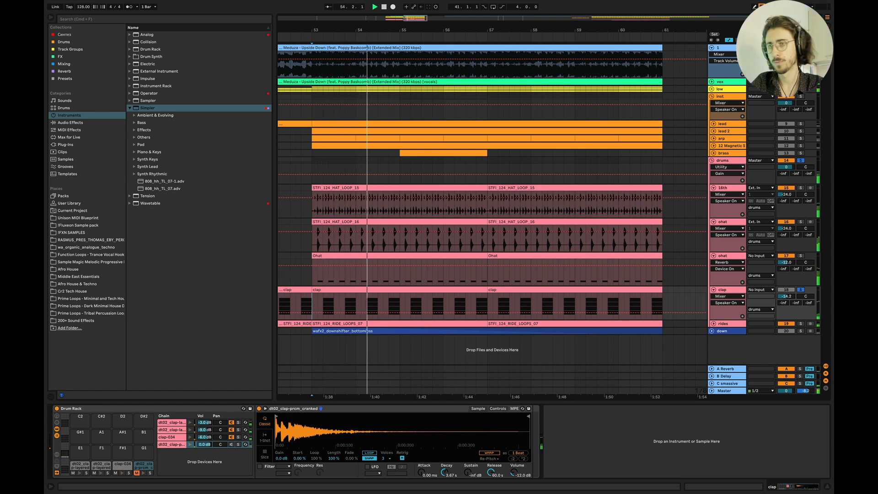
{"action": "key", "text": "space"}
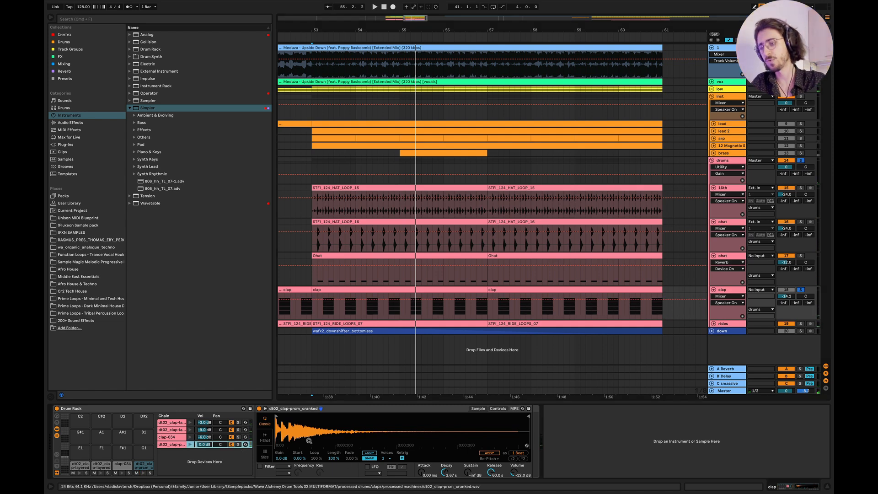
{"action": "left_click", "coordinate": [232, 445]}
{"action": "left_click", "coordinate": [315, 303]}
{"action": "key", "text": "space"}
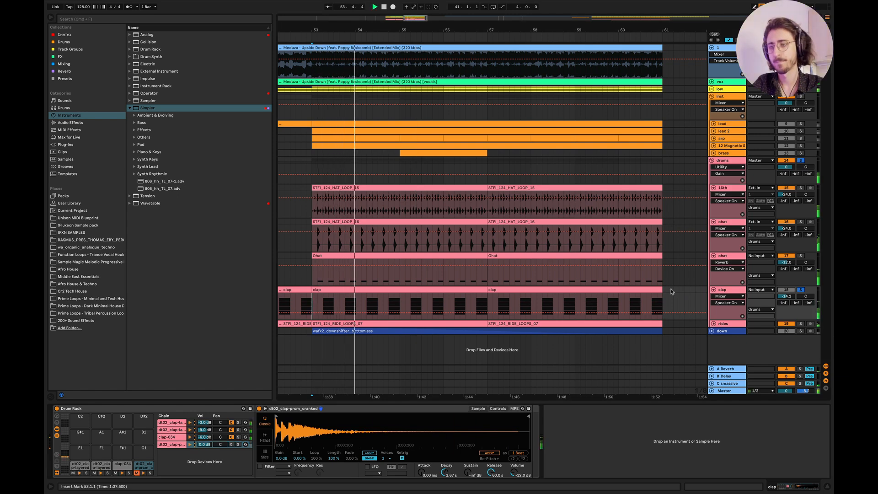
Expand the rides track, play it soloed and turn its solo off again.
{"action": "left_click", "coordinate": [712, 324]}
{"action": "left_click", "coordinate": [801, 324]}
{"action": "key", "text": "space"}
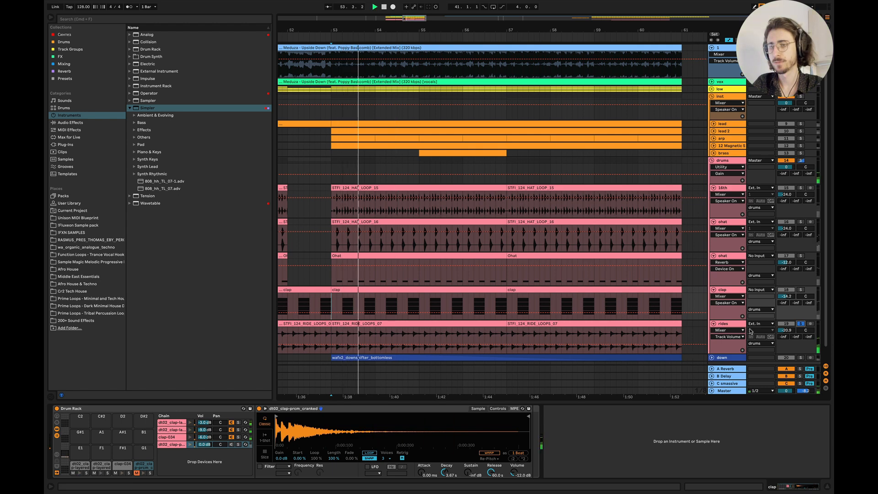
{"action": "key", "text": "space"}
{"action": "left_click", "coordinate": [800, 324]}
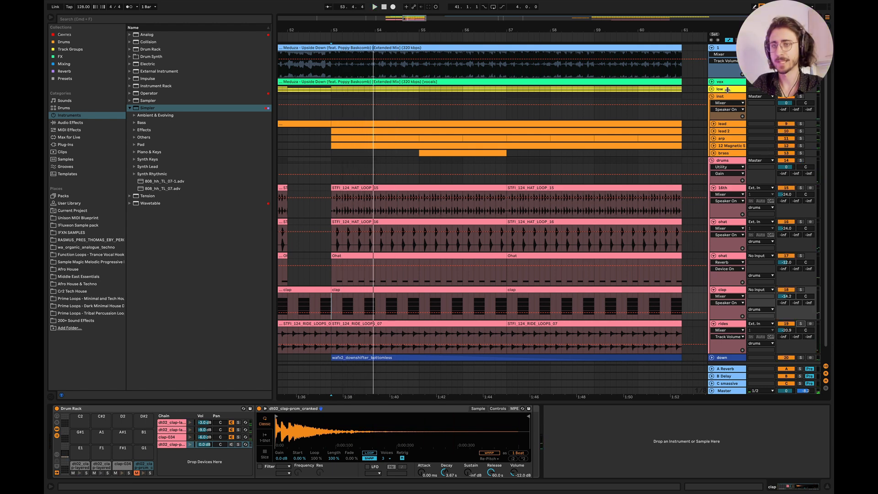
Collapse the inst group, play the full mix from bar 53 and check the drums group's effect devices.
{"action": "left_click", "coordinate": [712, 96]}
{"action": "key", "text": "space"}
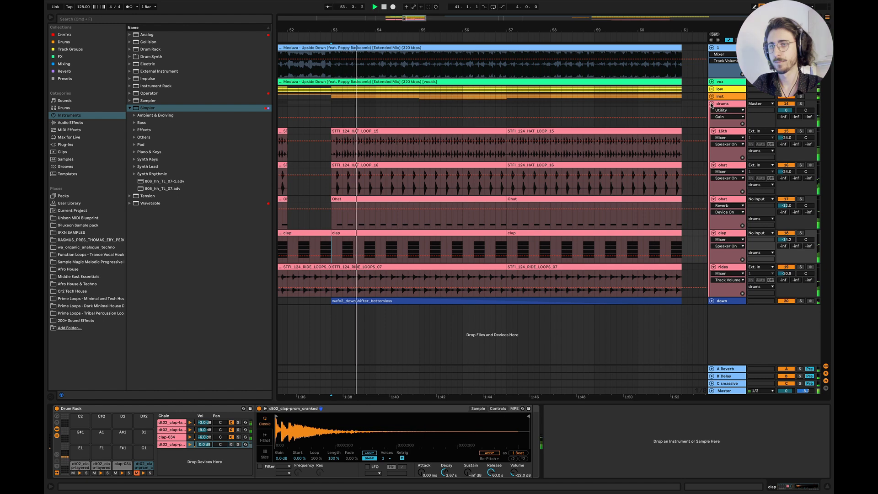
{"action": "left_click", "coordinate": [711, 104]}
{"action": "left_click", "coordinate": [711, 104]}
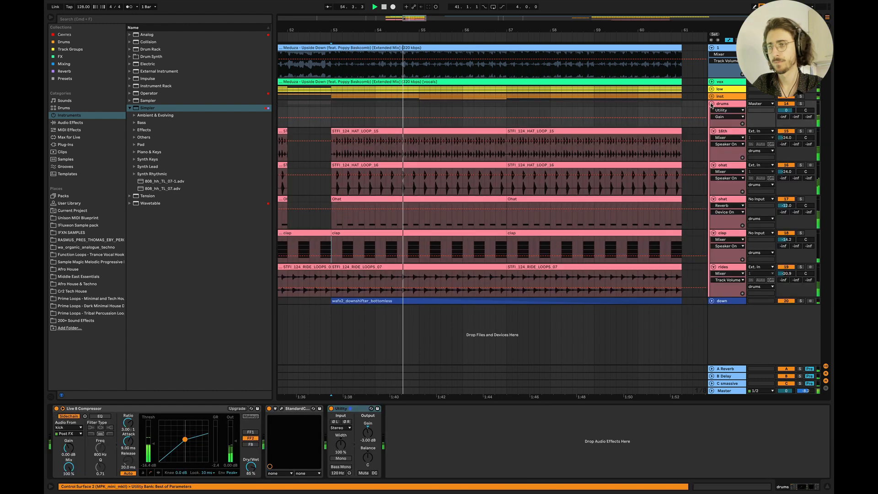
Reactivate the dt02_clap-prcm_cranked layer on the clap track and set its Simpler Decay to 1.08 s.
{"action": "left_click", "coordinate": [726, 233]}
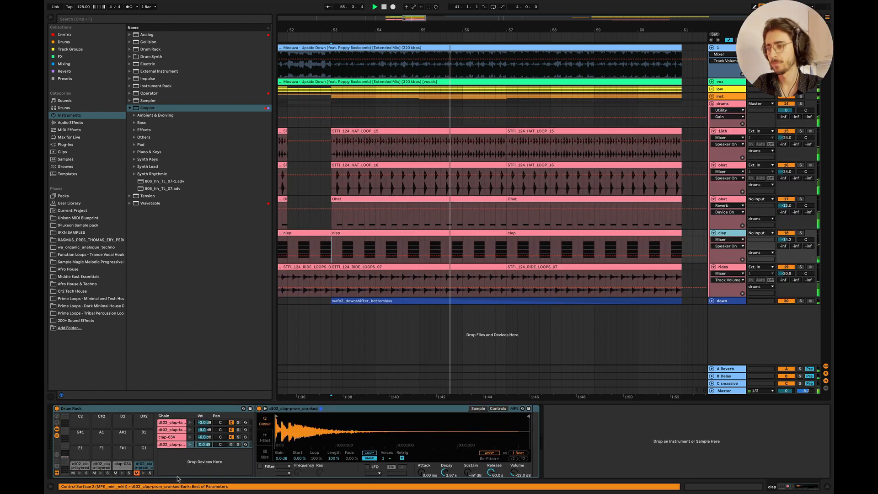
{"action": "key", "text": "minus"}
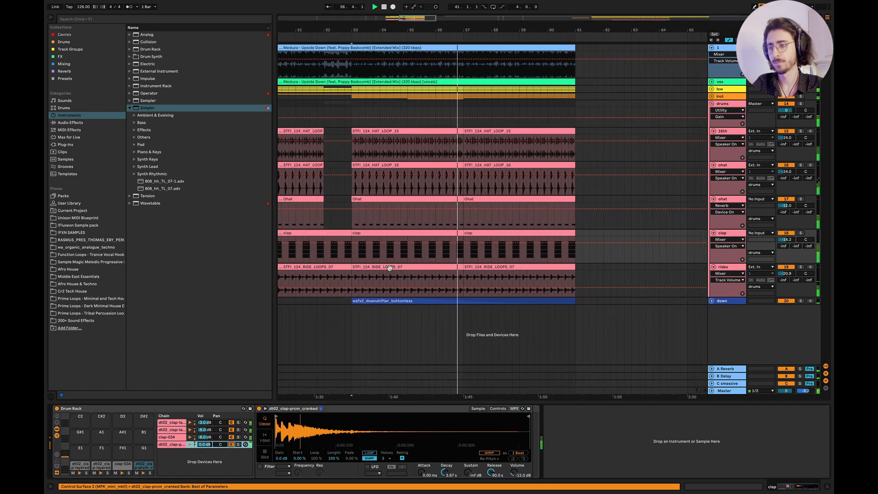
{"action": "left_click_drag", "start_coordinate": [445, 472], "coordinate": [445, 474]}
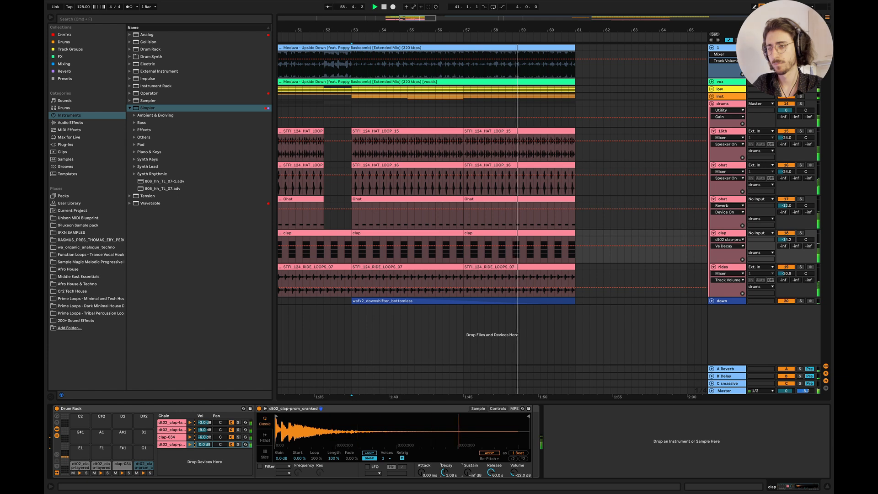
{"action": "scroll", "coordinate": [489, 327], "scroll_direction": "left", "scroll_amount": 2}
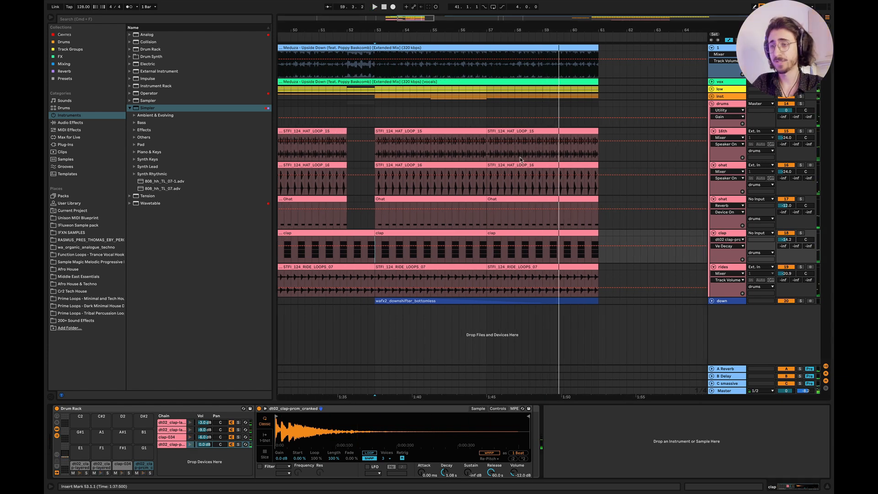
Collapse the drums group, and briefly expand the inst group to review its layers before collapsing it.
{"action": "left_click", "coordinate": [711, 104]}
{"action": "scroll", "coordinate": [520, 140], "scroll_direction": "down", "scroll_amount": 3}
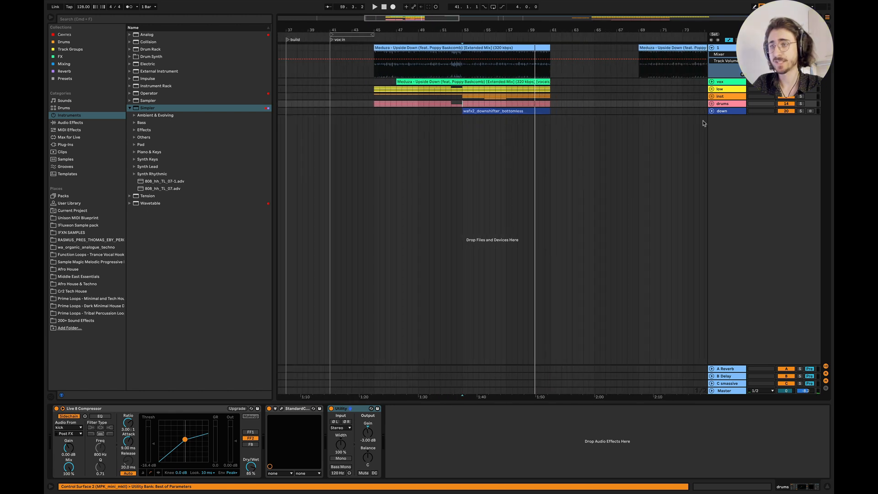
{"action": "left_click", "coordinate": [712, 96]}
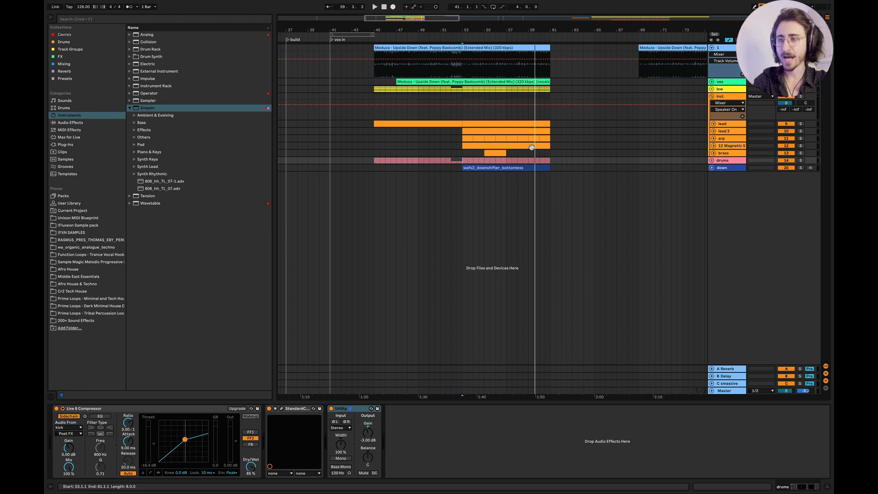
{"action": "left_click", "coordinate": [712, 96]}
{"action": "scroll", "coordinate": [477, 109], "scroll_direction": "up", "scroll_amount": 5}
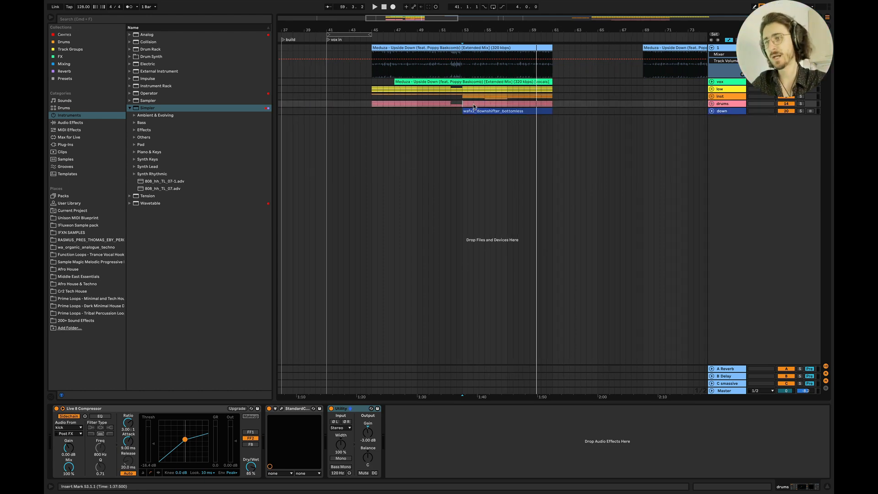
Play the mix from bar 53 to compare the master OTT bypassed, and try another Limiter gain, undoing that change.
{"action": "left_click", "coordinate": [727, 391]}
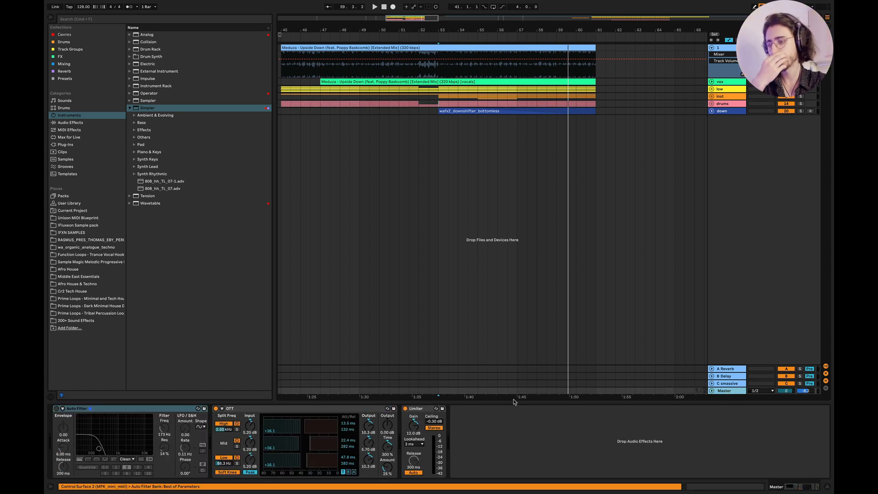
{"action": "left_click", "coordinate": [216, 408]}
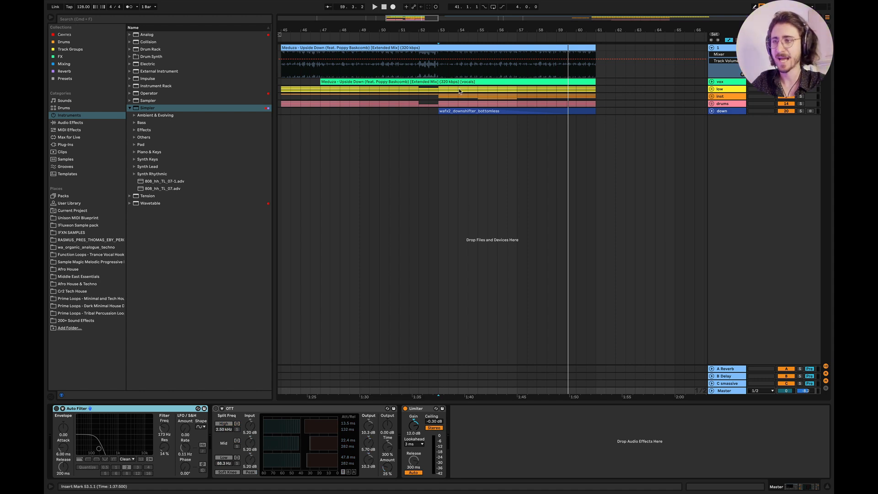
{"action": "left_click", "coordinate": [438, 97]}
{"action": "left_click", "coordinate": [735, 391]}
{"action": "key", "text": "space"}
{"action": "mouse_move", "coordinate": [417, 433]}
{"action": "left_mouse_down"}
{"action": "mouse_move", "coordinate": [417, 421]}
{"action": "mouse_move", "coordinate": [417, 432]}
{"action": "left_mouse_up"}
{"action": "key", "text": "super+z"}
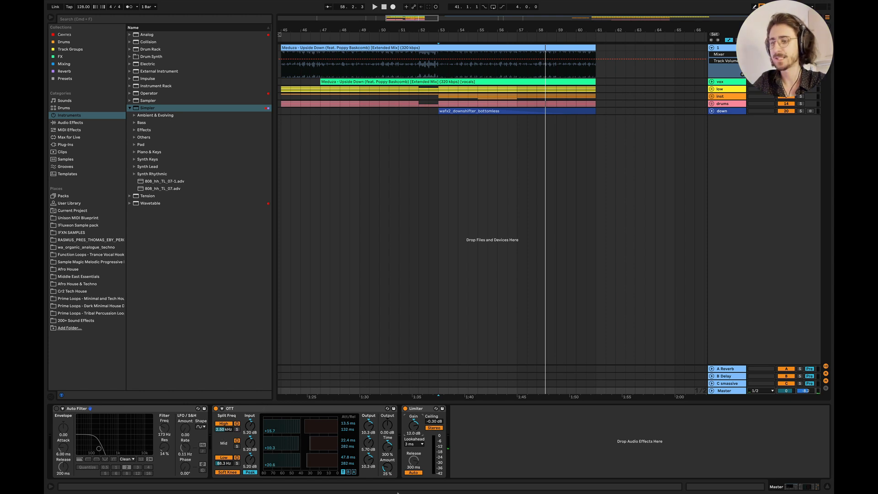
Play the mix from bar 52.3 and compare the master chain with OTT on and off, leaving OTT bypassed.
{"action": "left_click", "coordinate": [429, 106]}
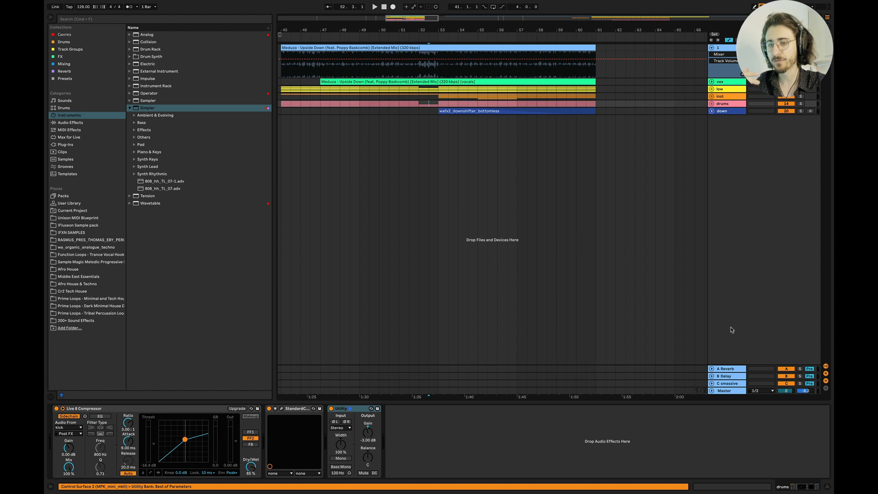
{"action": "left_click", "coordinate": [721, 390]}
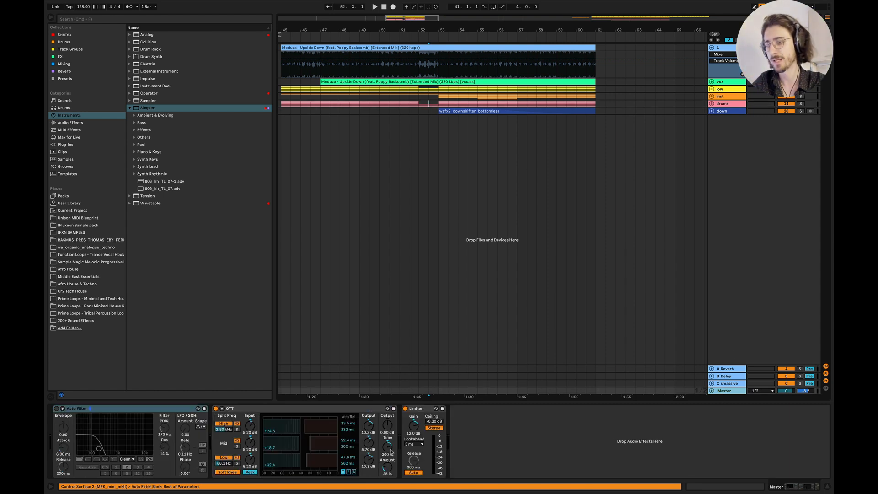
{"action": "key", "text": "space"}
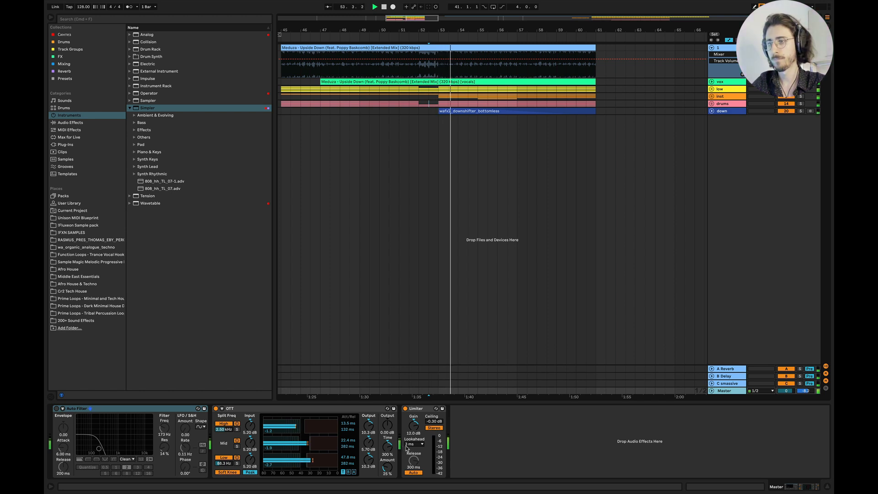
{"action": "left_click", "coordinate": [216, 409]}
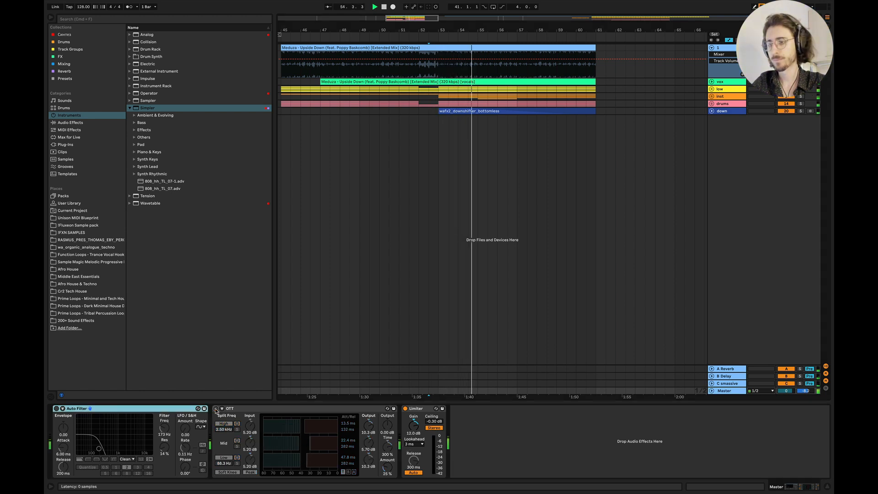
{"action": "left_click", "coordinate": [216, 409]}
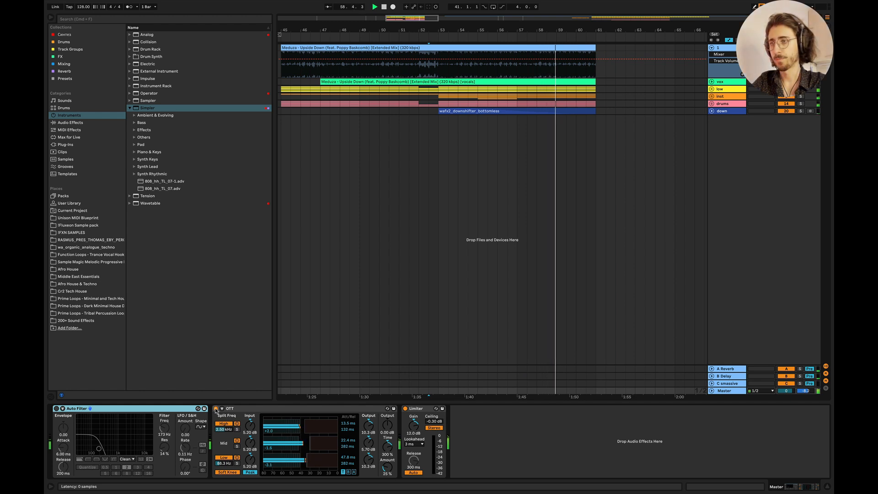
{"action": "left_click", "coordinate": [216, 408]}
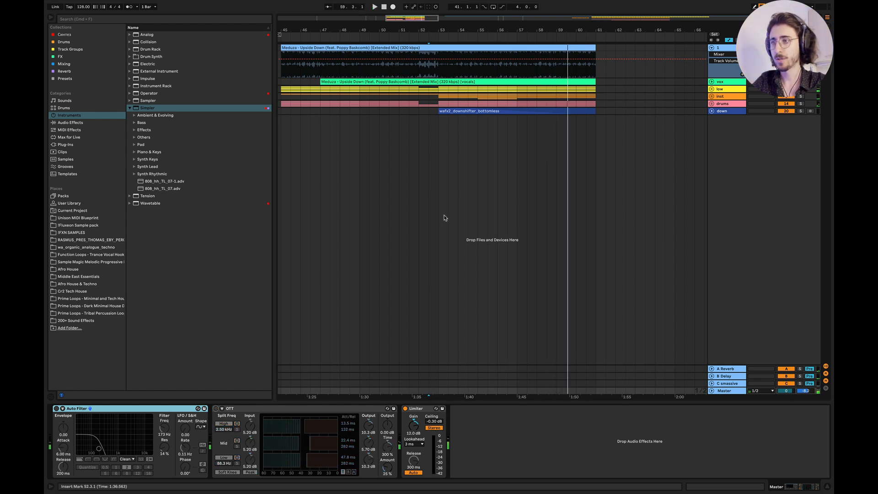
{"action": "scroll", "coordinate": [516, 204], "scroll_direction": "left", "scroll_amount": 3}
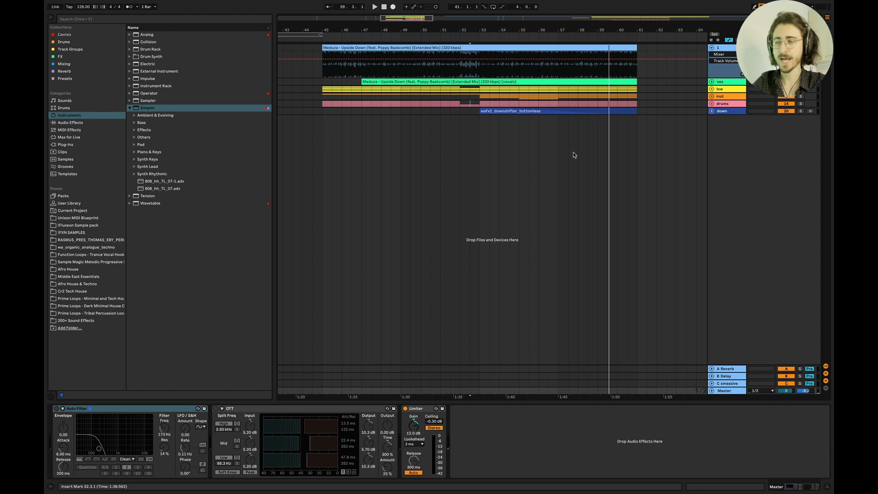